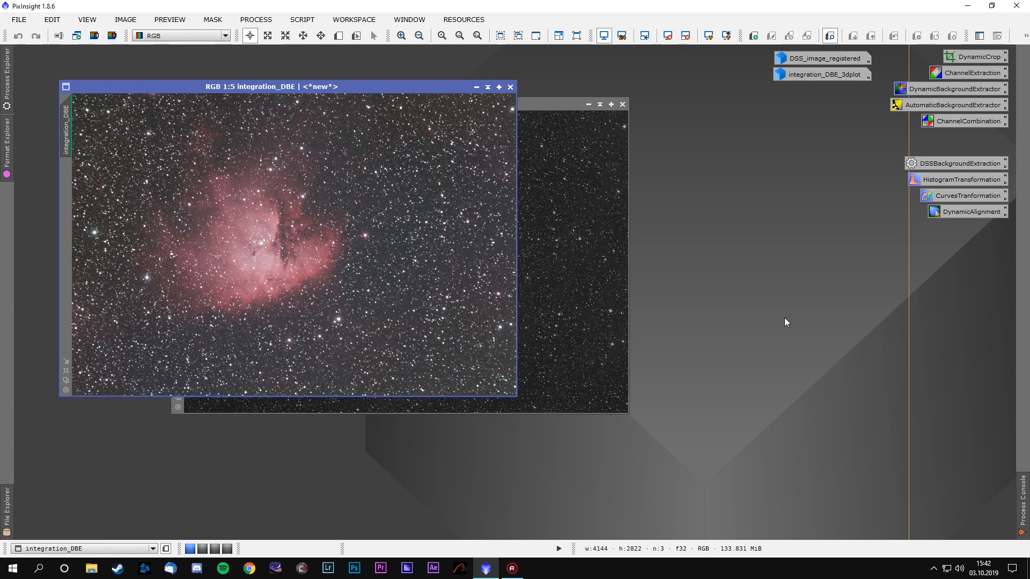
- Close the integration image and delete the DSS_image_registered image icon, keeping integration_DBE open in the workspace's upper corner
left_click(550, 105)
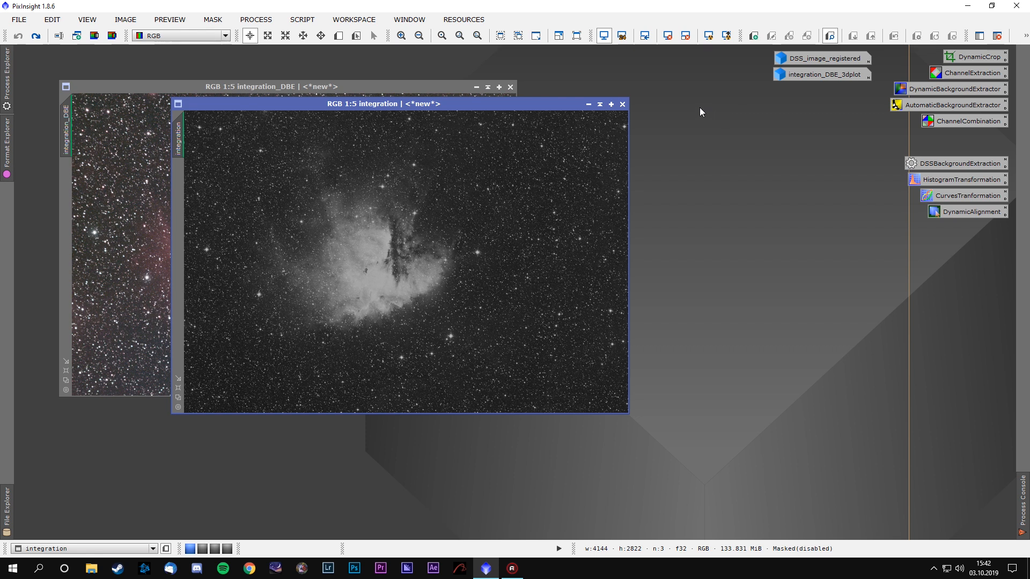
left_click(622, 104)
right_click(806, 60)
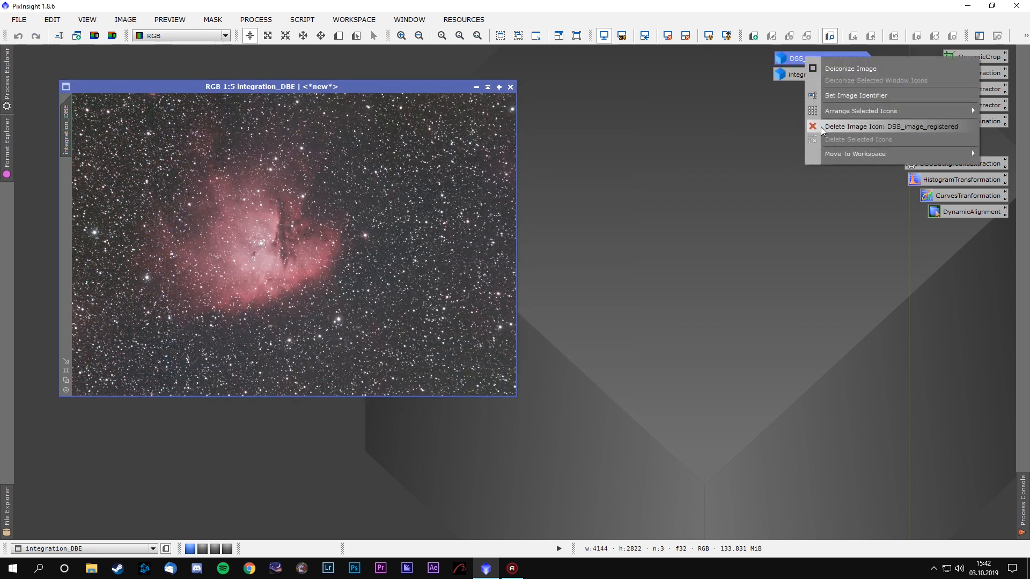
left_click(911, 128)
left_click_drag(418, 84, 383, 56)
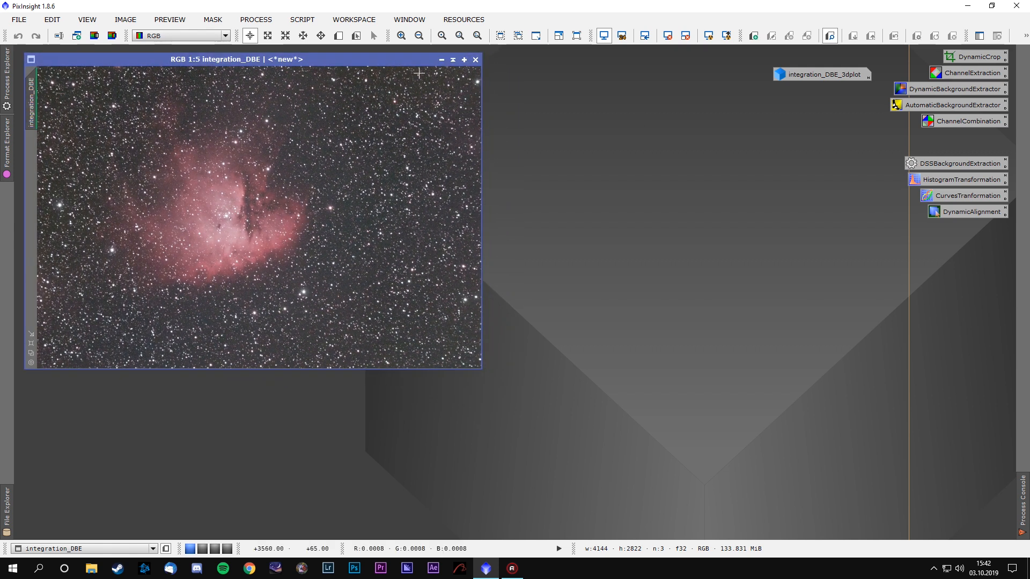
- Load the process icon set with Deconvolution, DynamicPSF, RangeSelection and StarMask, and park the integration_DBE_3dplot icon in the workspace's lower corner
right_click(577, 137)
left_click(618, 155)
right_click(619, 156)
mouse_move(668, 224)
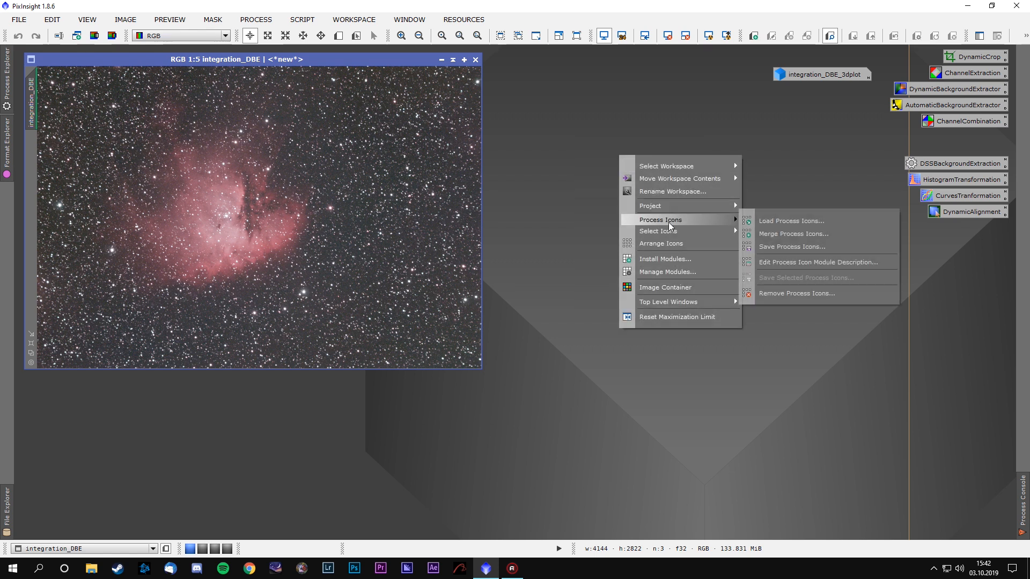
left_click(754, 219)
left_click(135, 97)
left_click(443, 258)
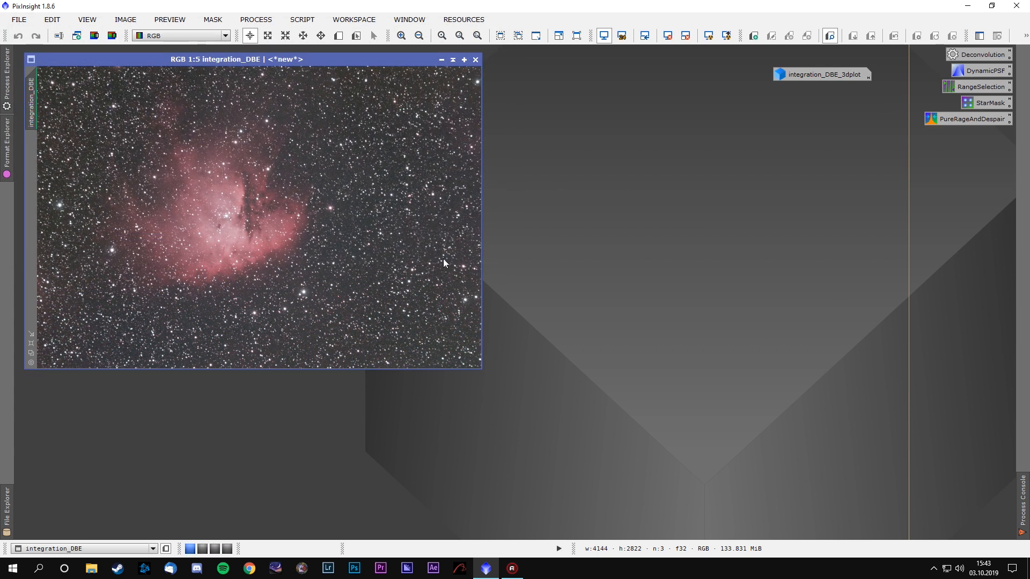
left_click_drag(824, 74, 69, 528)
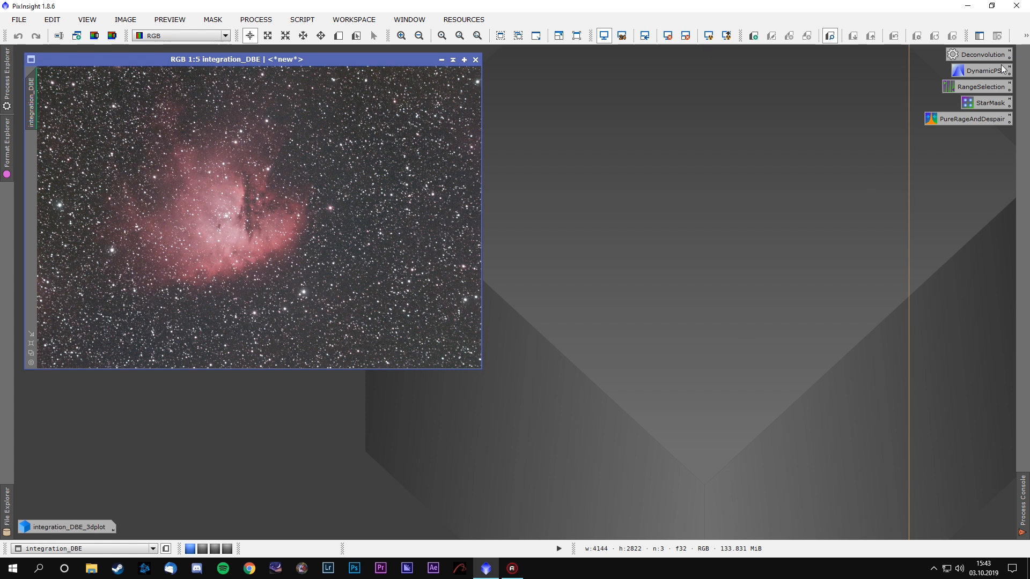
- Look through the dialogs behind the Deconvolution, DynamicPSF, RangeSelection, StarMask and PureRageAndDespair process icons, closing each one
double_click(983, 54)
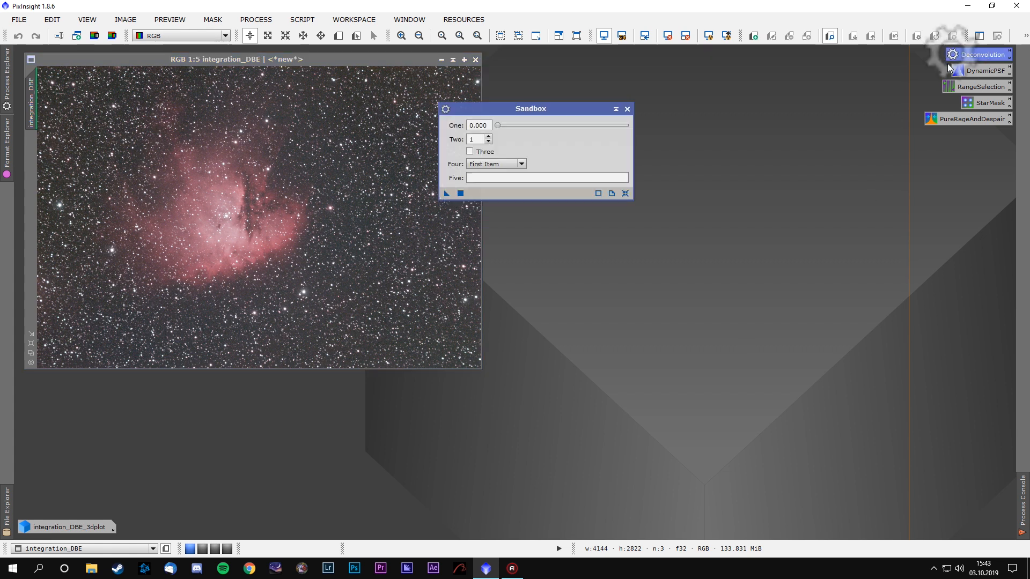
left_click(627, 108)
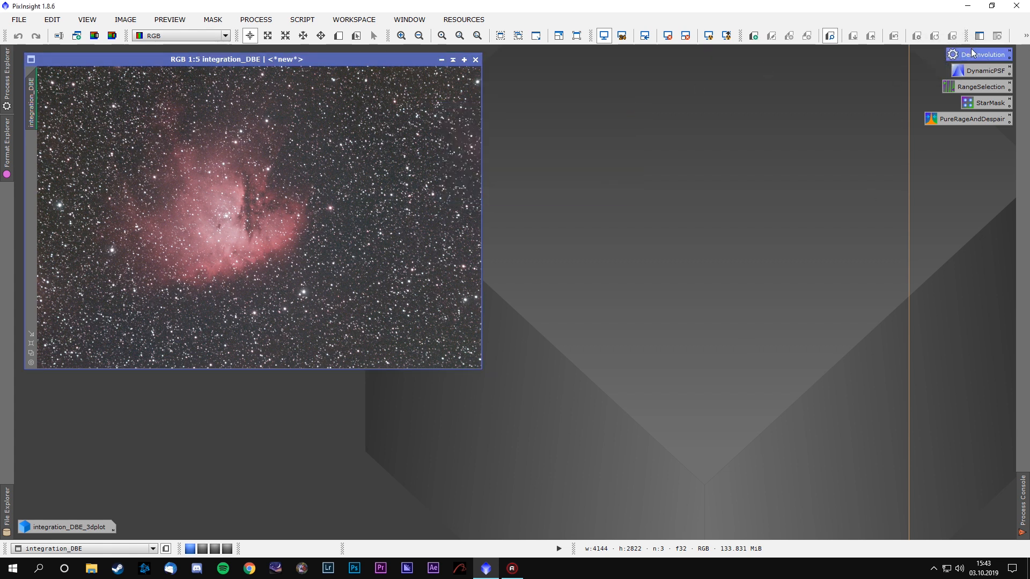
left_click(984, 159)
double_click(979, 70)
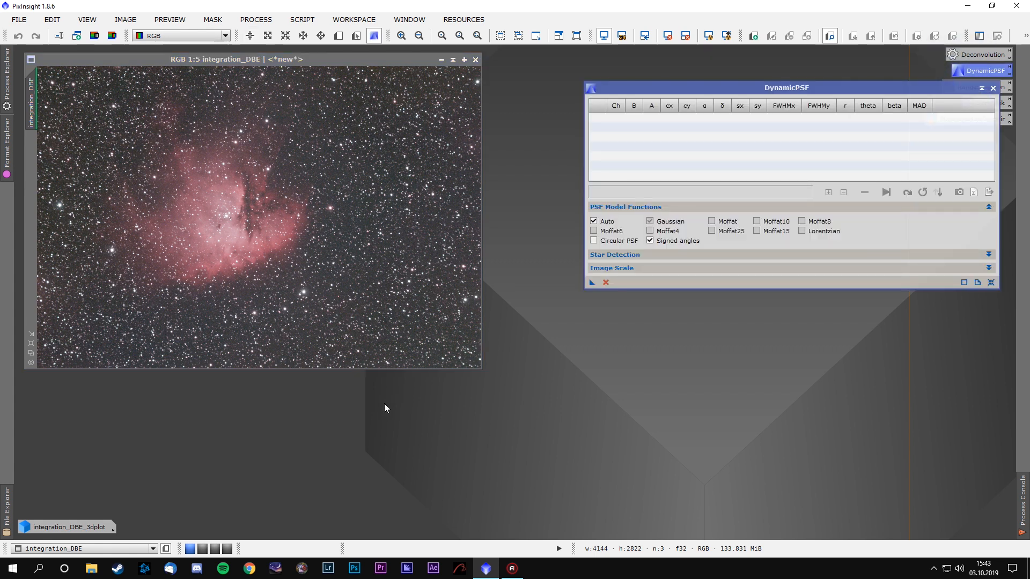
left_click(993, 88)
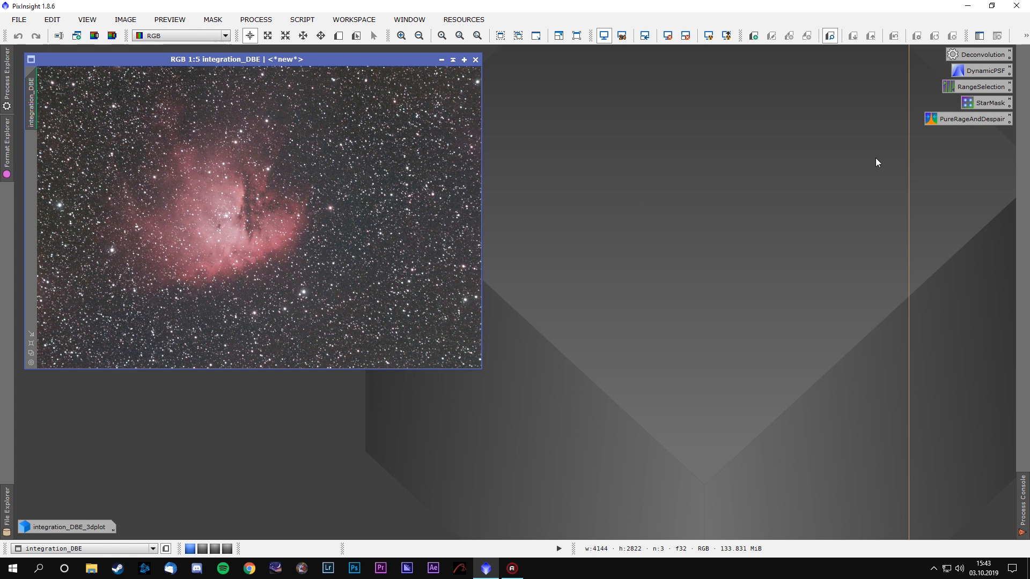
double_click(980, 86)
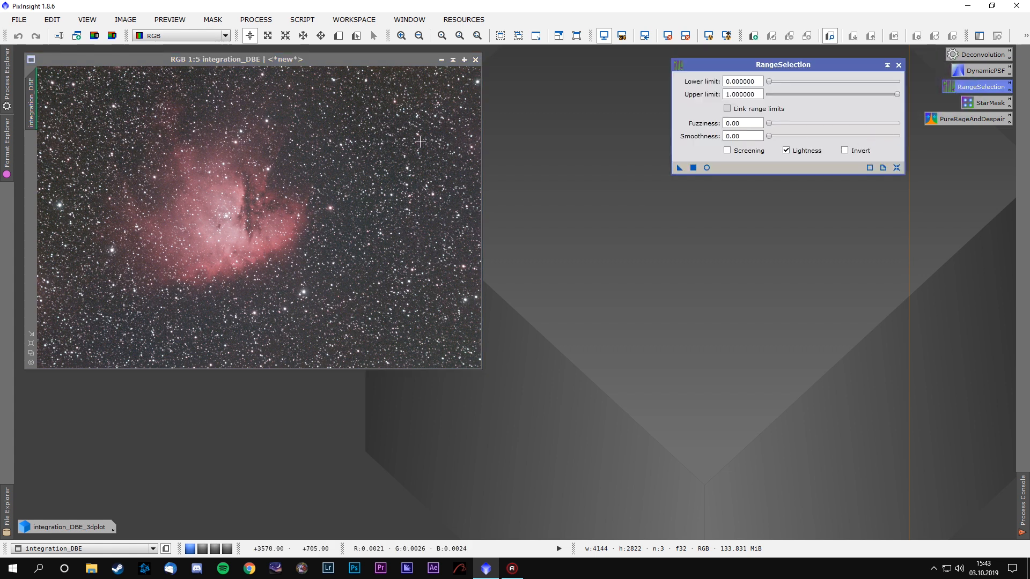
left_click(898, 64)
double_click(989, 103)
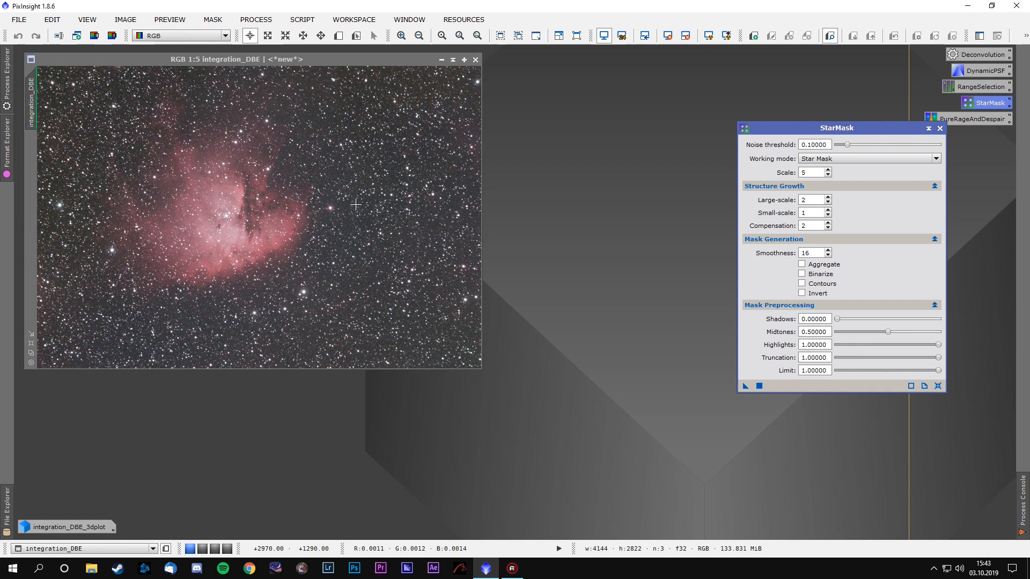
left_click(939, 129)
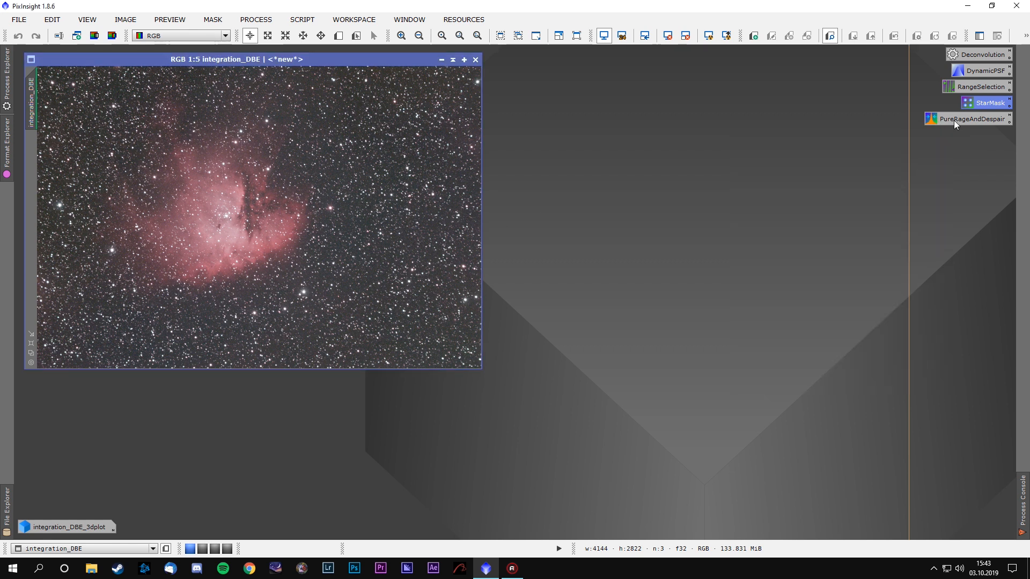
double_click(946, 121)
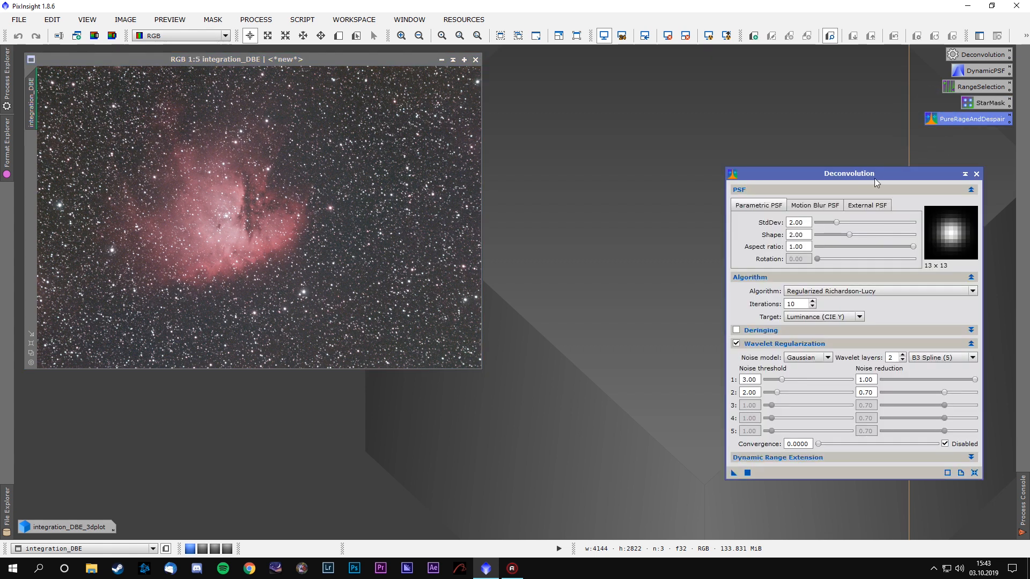
left_click(976, 174)
- Open the Convolution process and place its dialog beside the integration_DBE image
left_click(256, 20)
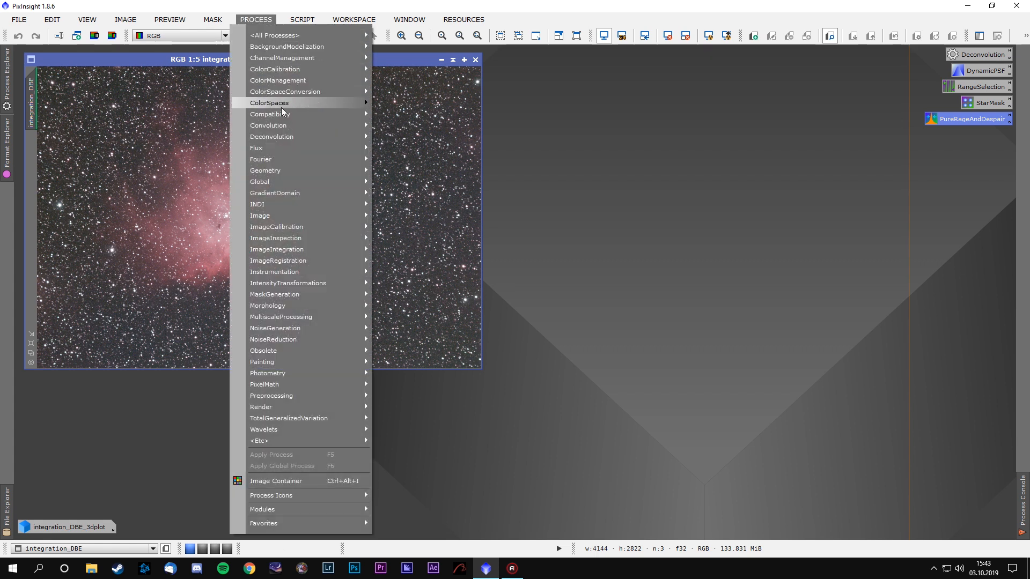
mouse_move(280, 137)
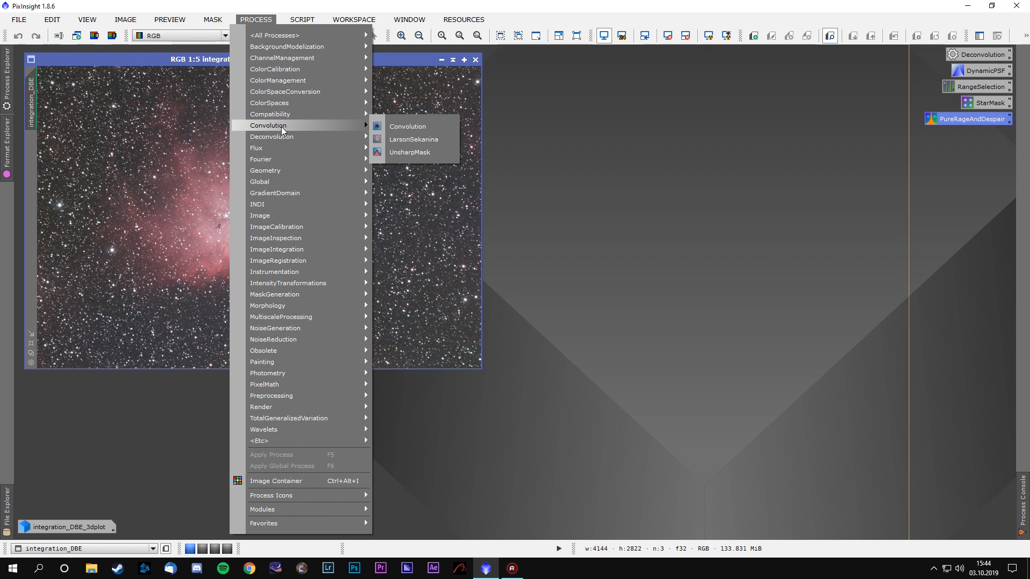
left_click(394, 127)
left_click_drag(571, 399, 710, 55)
left_click(717, 213)
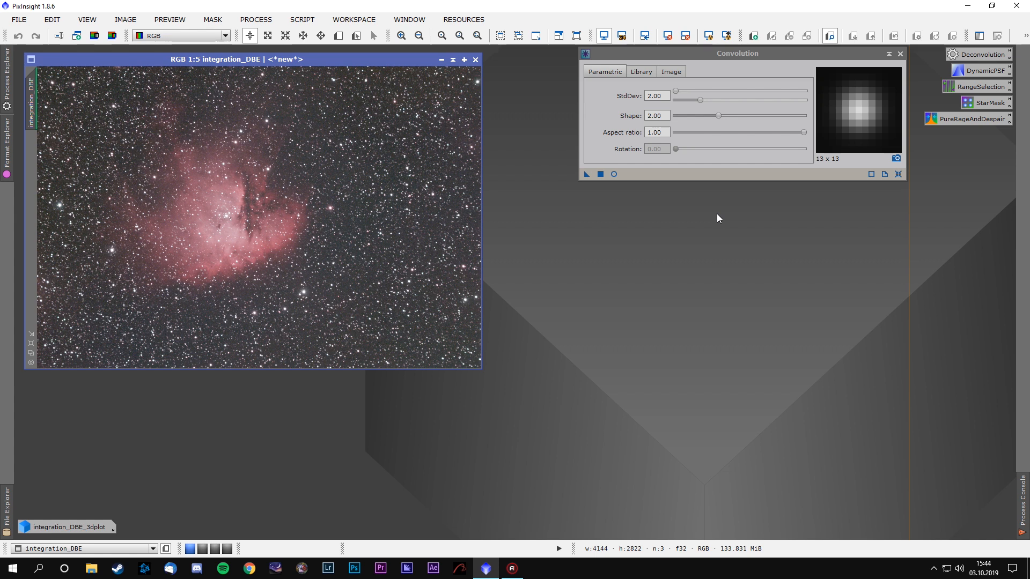
- Try a convolution with StdDev 2.00 on integration_DBE, inspect the nebula at 1:1, and undo it
left_click(589, 176)
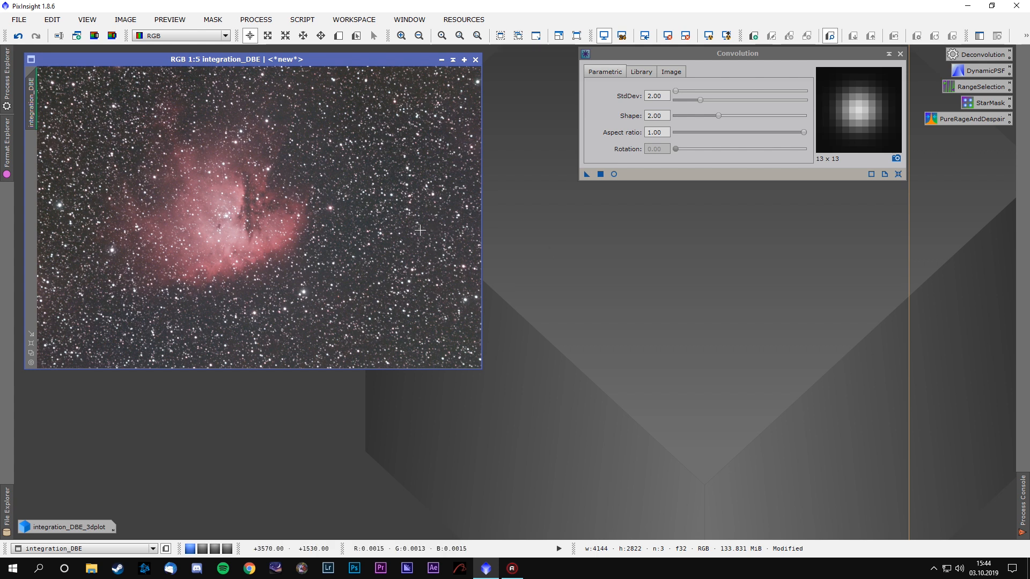
scroll(372, 240, "up", 3)
scroll(373, 240, "up", 1)
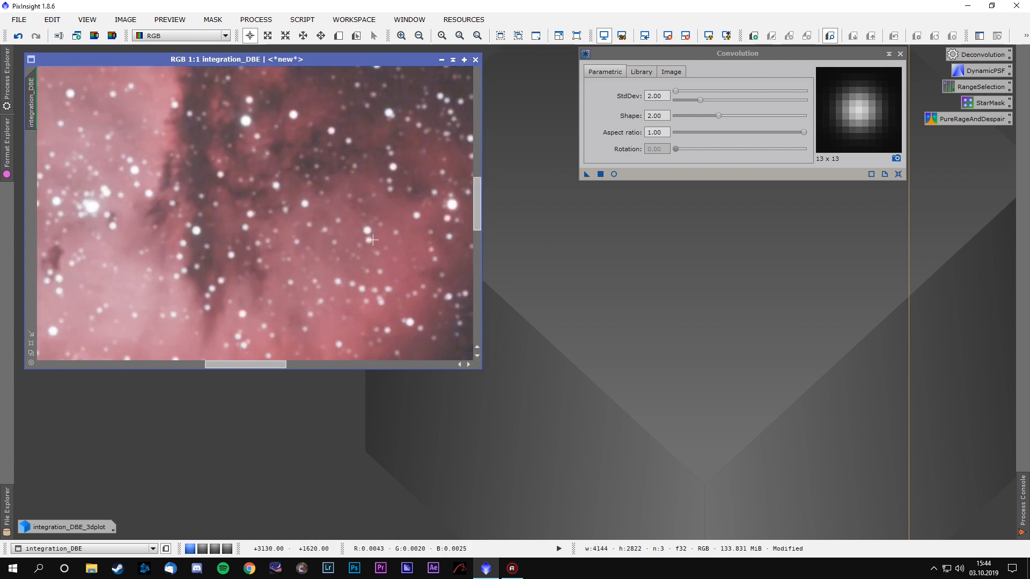
right_click(373, 240)
left_click(385, 251)
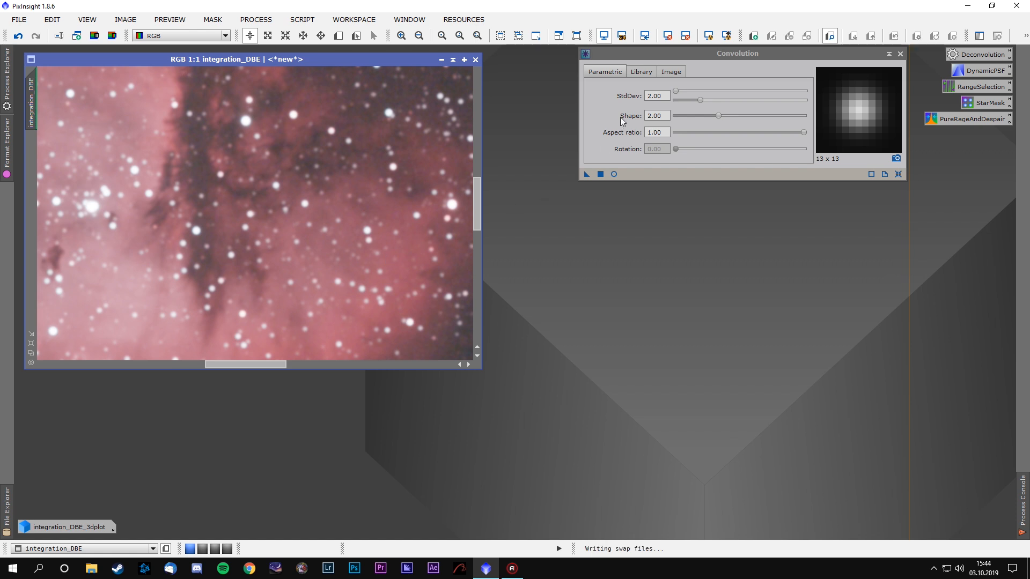
- Try a stronger convolution with StdDev 8.10 on integration_DBE, view the whole image, and undo it
left_click_drag(701, 100, 780, 102)
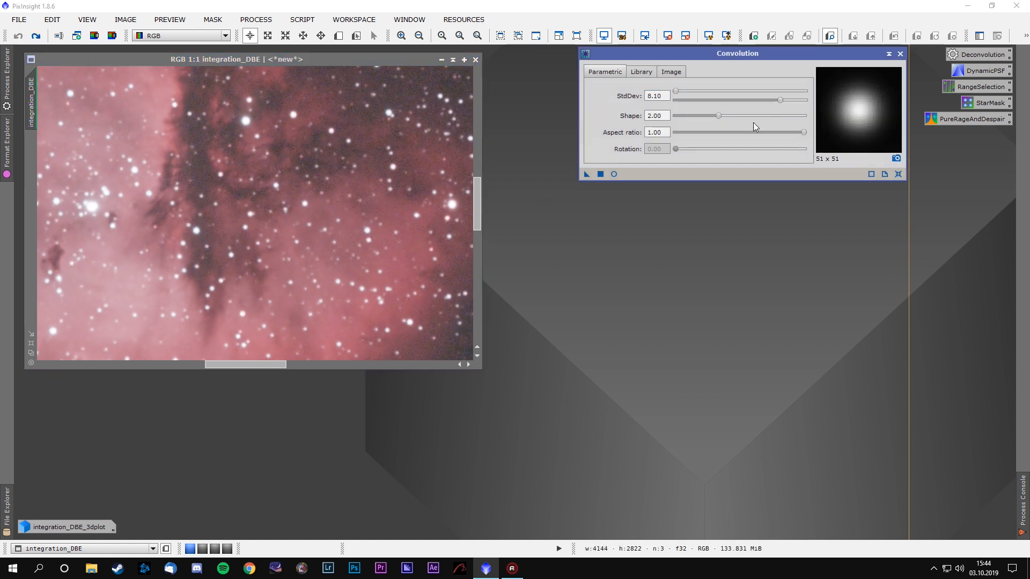
left_click_drag(583, 173, 415, 194)
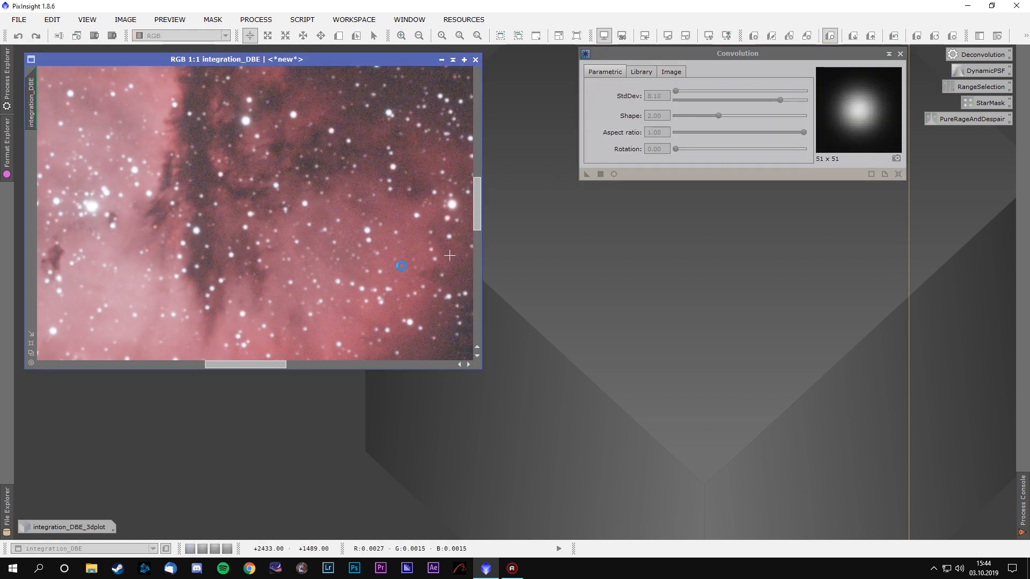
scroll(449, 256, "down", 3)
scroll(449, 256, "down", 1)
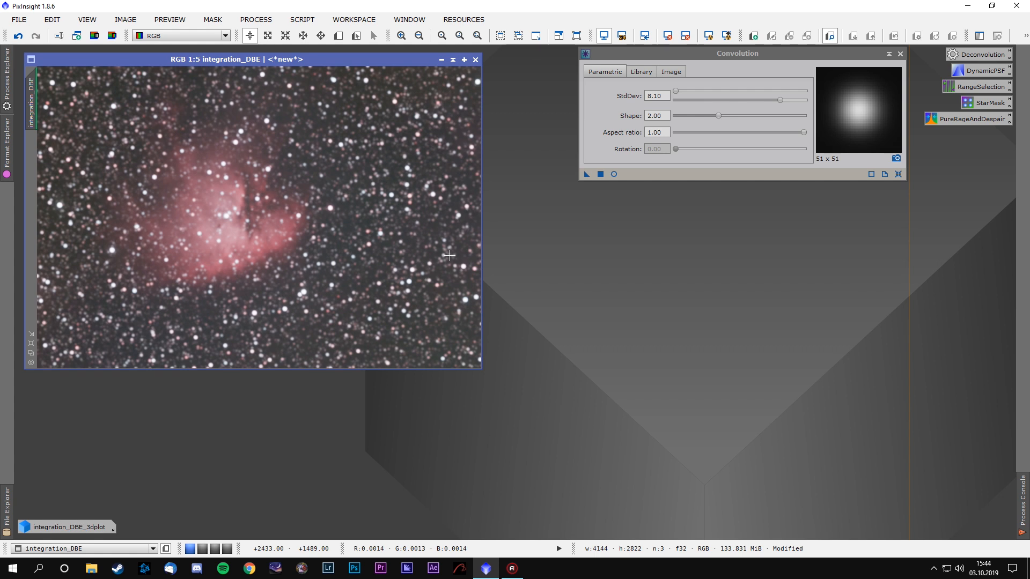
right_click(363, 226)
left_click(380, 237)
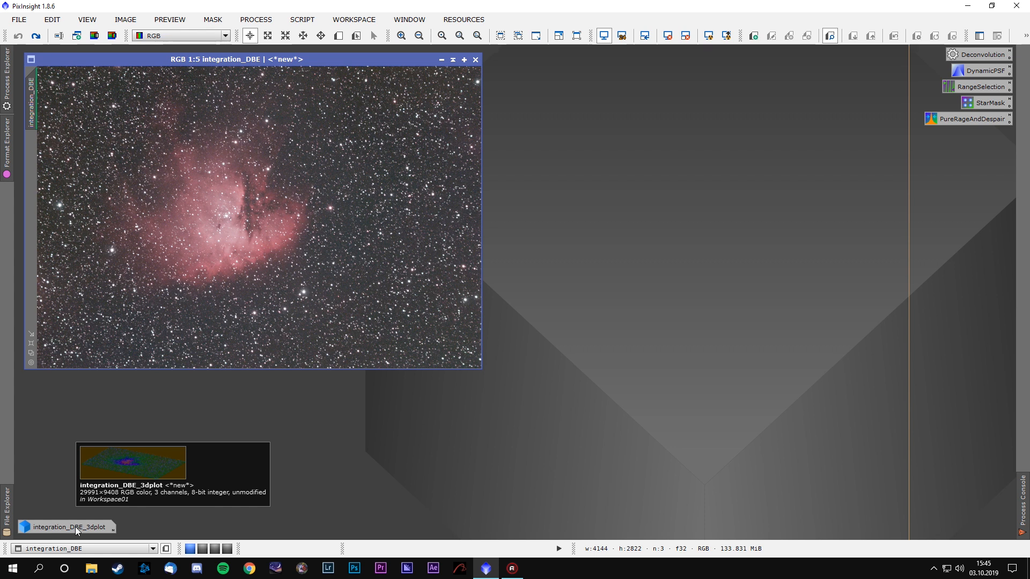
- Open the integration_DBE_3dplot image and examine the star peaks on the nebula, both up close and in overview
left_click(302, 19)
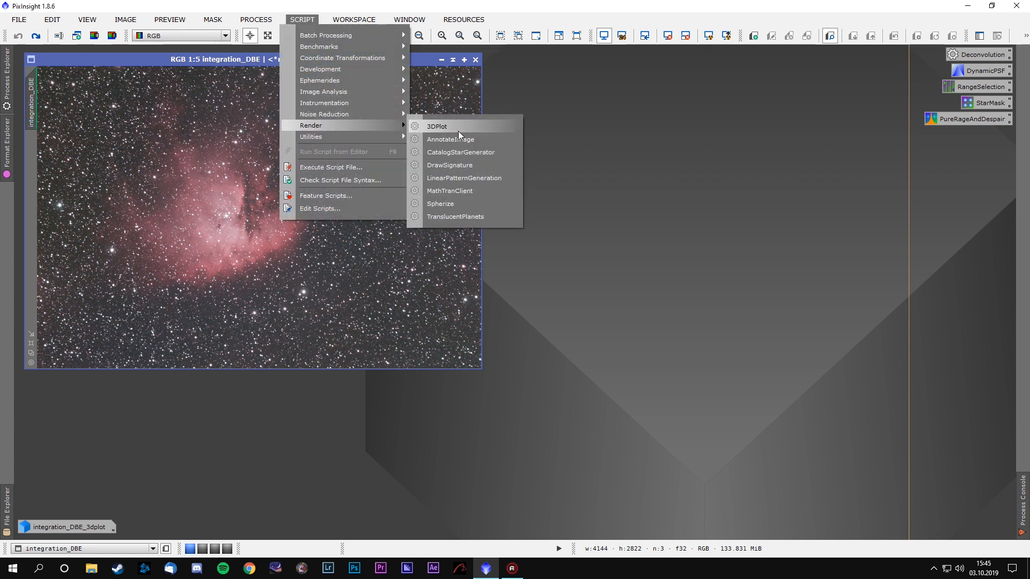
left_click(661, 158)
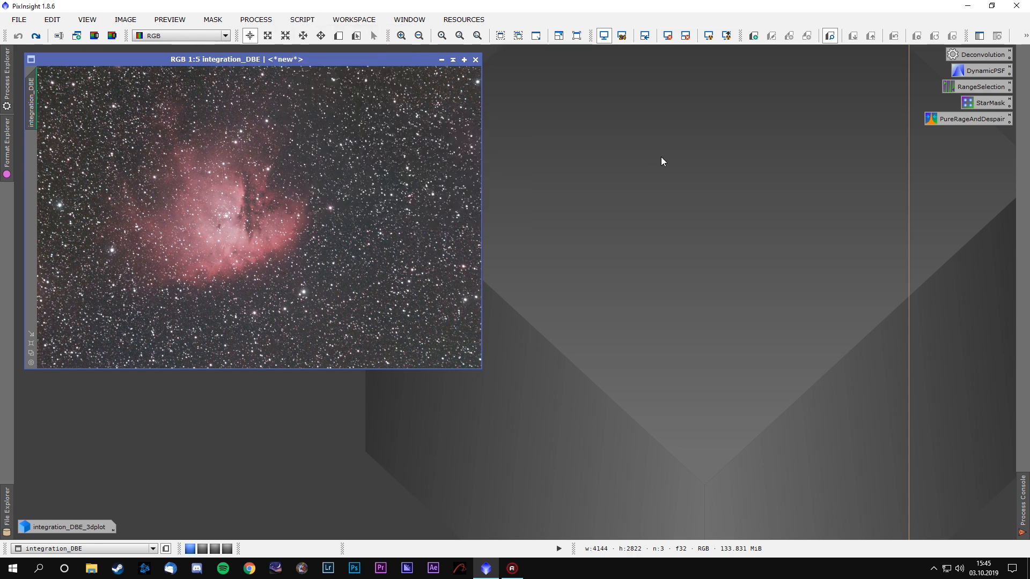
double_click(72, 526)
scroll(533, 290, "down", 13)
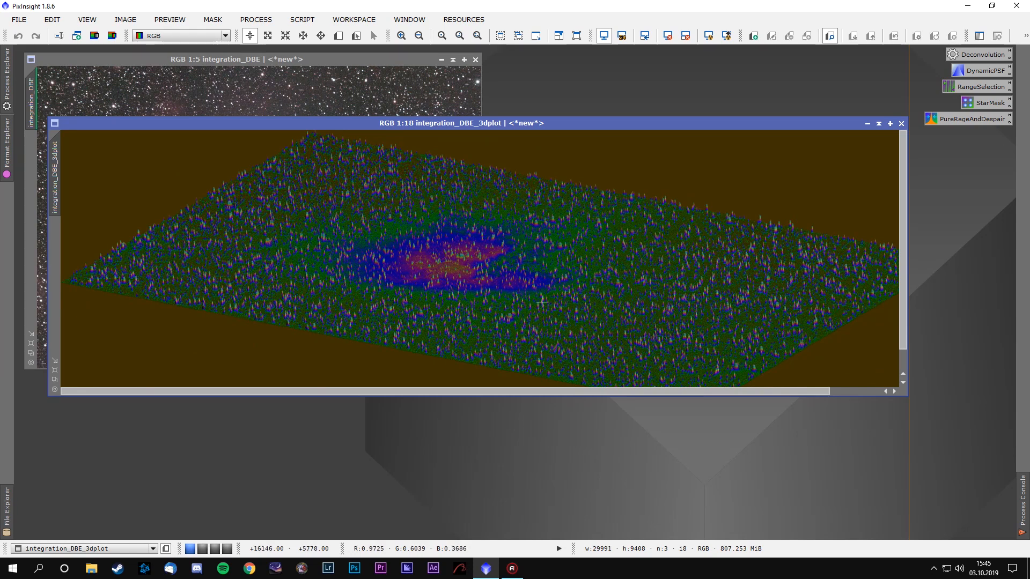
scroll(505, 279, "up", 12)
scroll(505, 279, "up", 4)
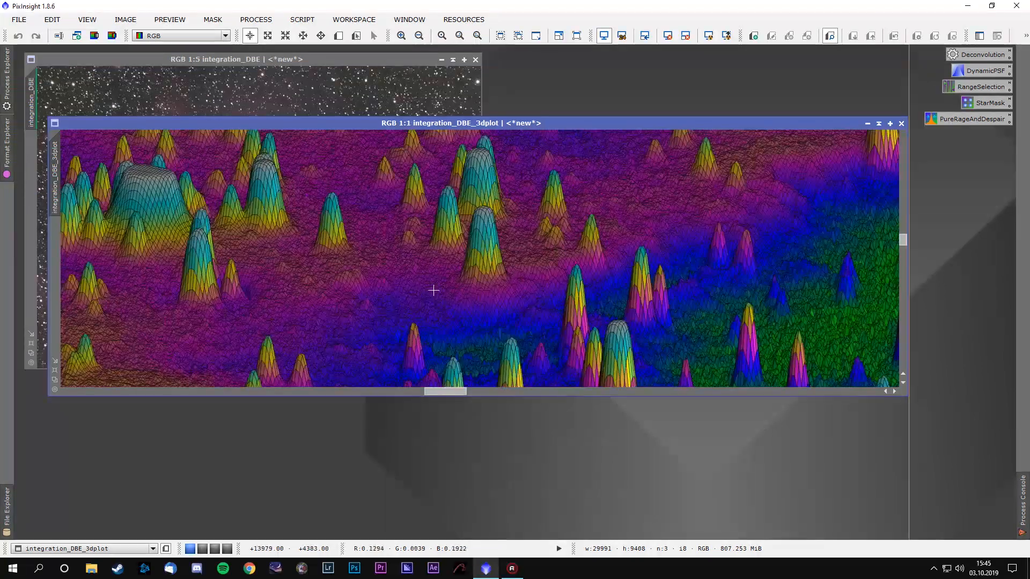
scroll(395, 271, "down", 5)
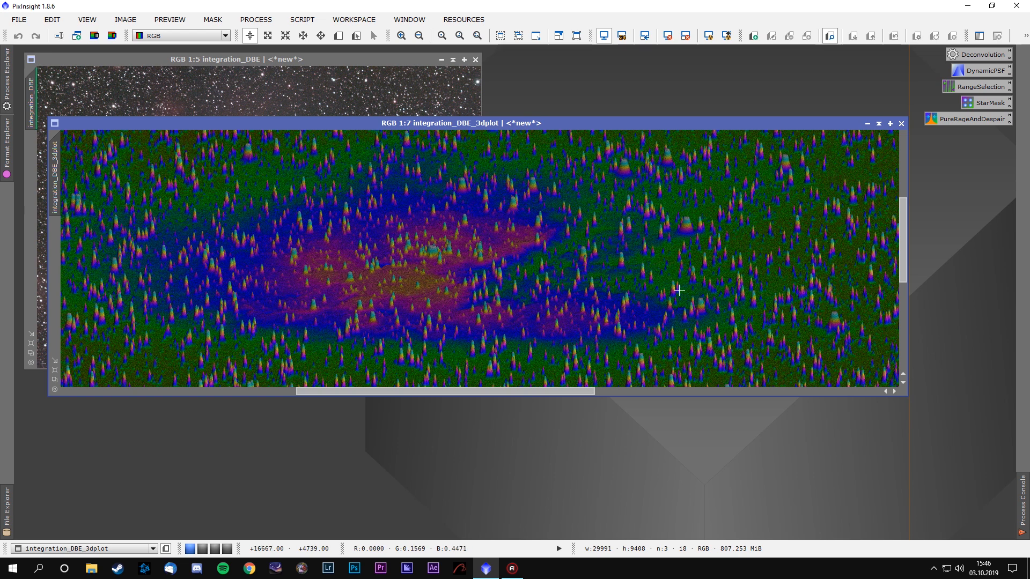
scroll(678, 290, "down", 9)
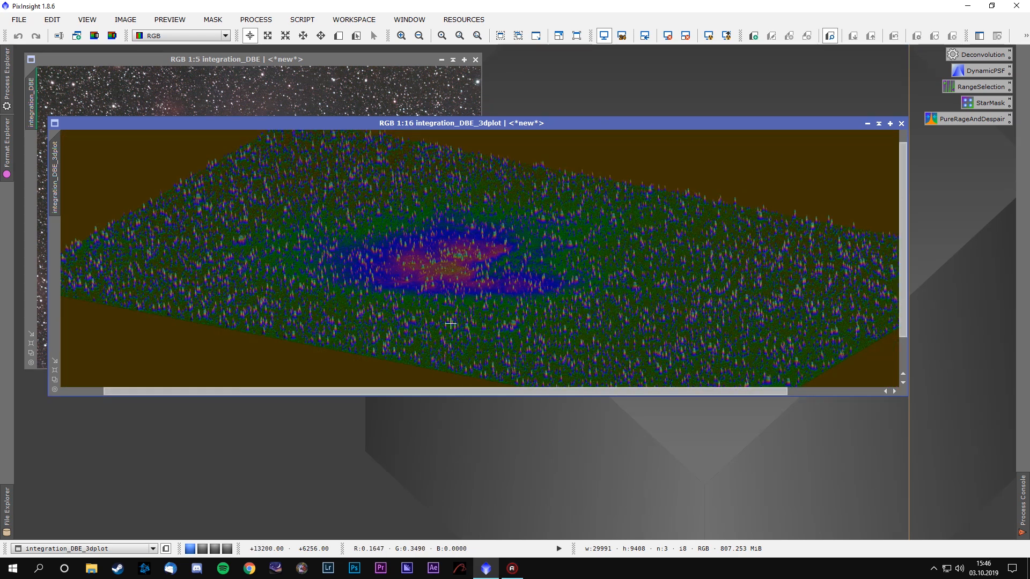
- Examine the star peaks in the background sky beyond the nebula in the 3D plot
scroll(550, 236, "up", 1)
scroll(550, 236, "down", 1)
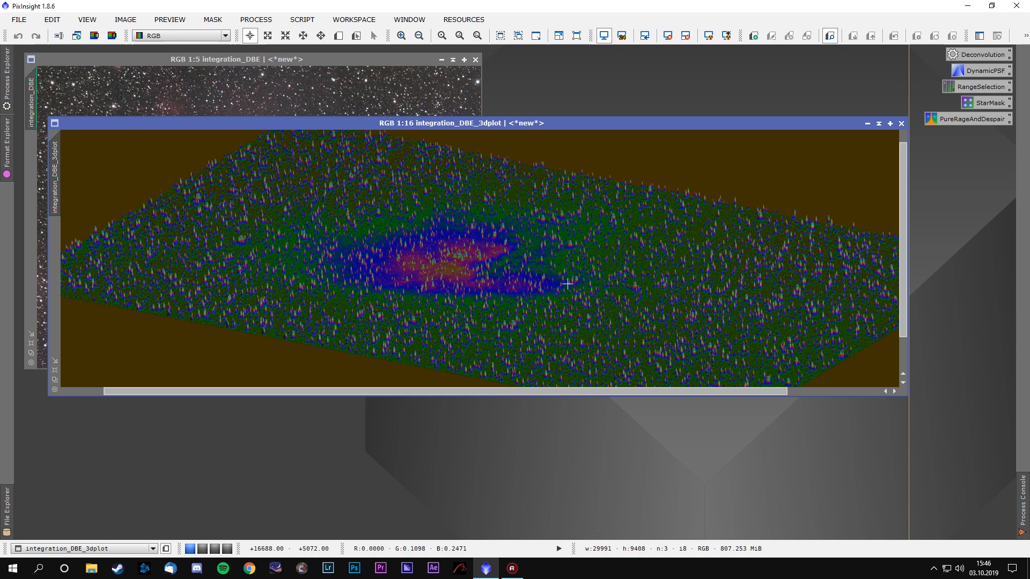
scroll(602, 281, "up", 4)
left_click_drag(701, 269, 338, 276)
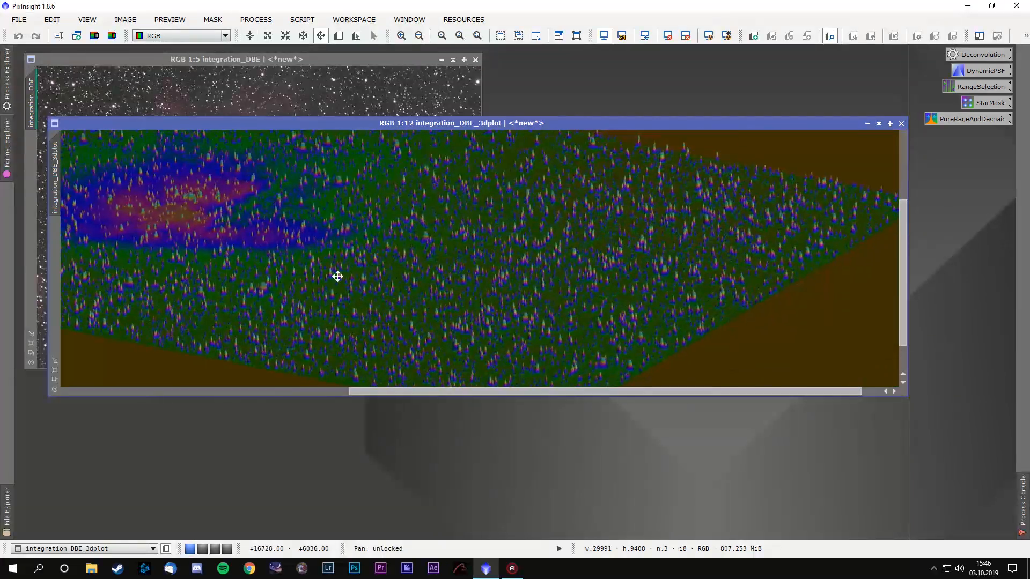
scroll(511, 259, "up", 5)
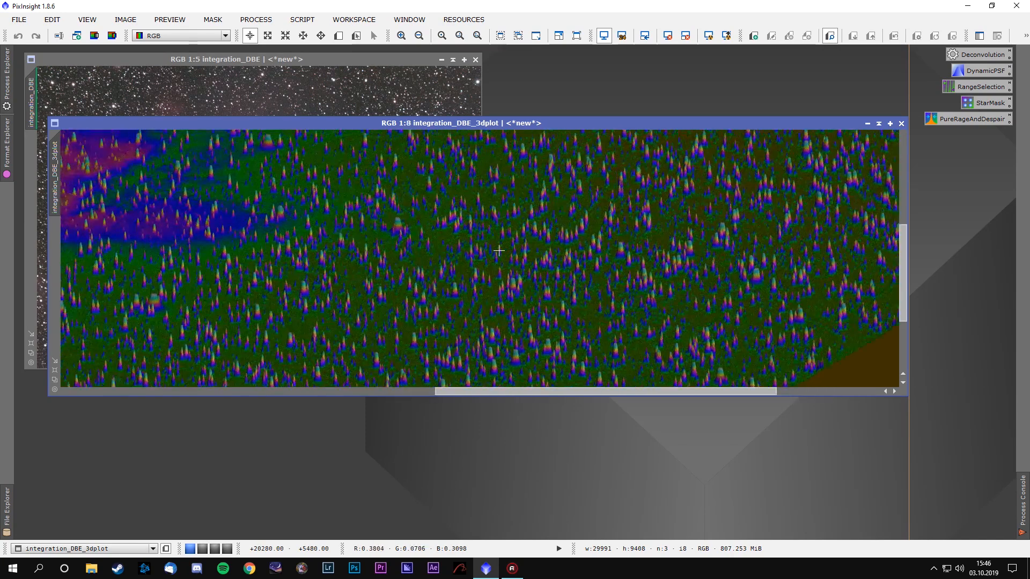
left_click_drag(342, 185, 464, 363)
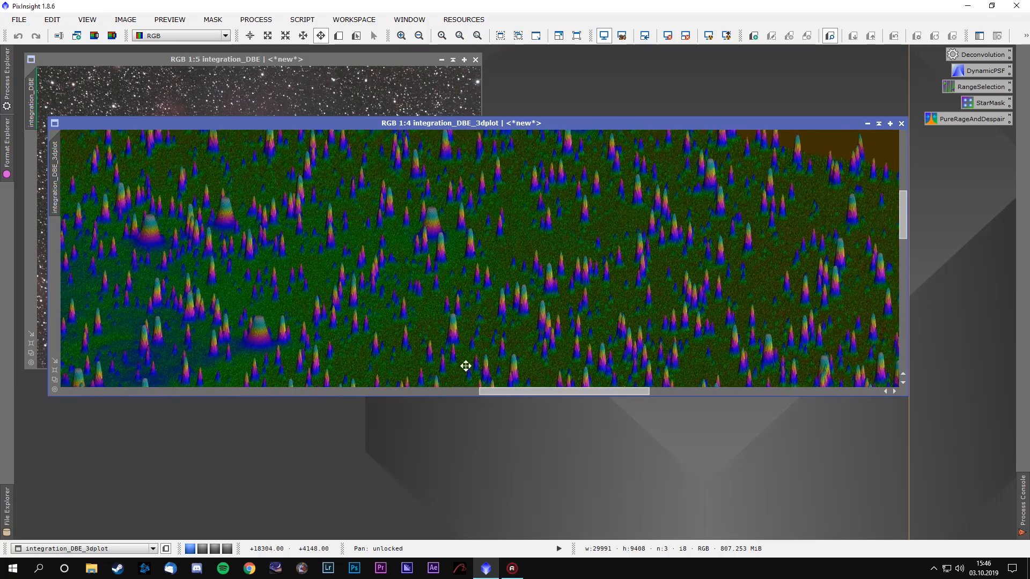
left_click_drag(719, 294, 547, 292)
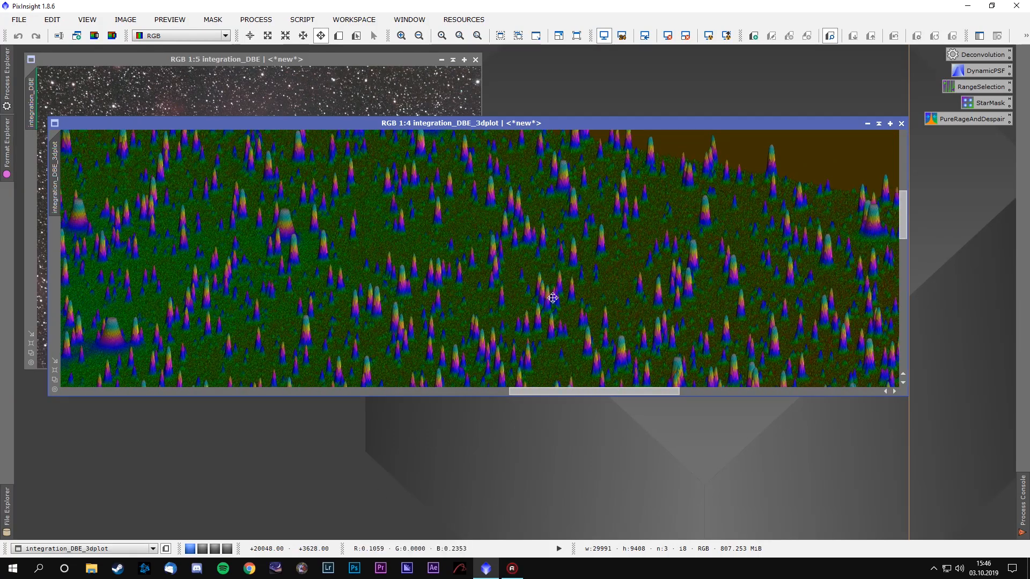
- Examine the small, faint star peaks against the background noise in the 3D plot at close range
key("alt+r")
scroll(457, 211, "up", 4)
left_click_drag(458, 211, 552, 321)
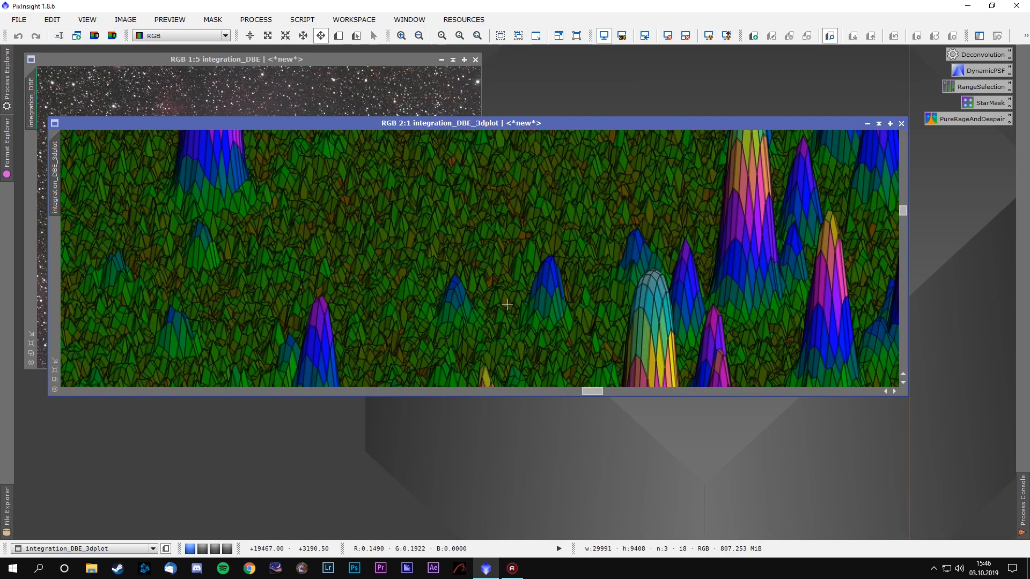
scroll(468, 211, "down", 2)
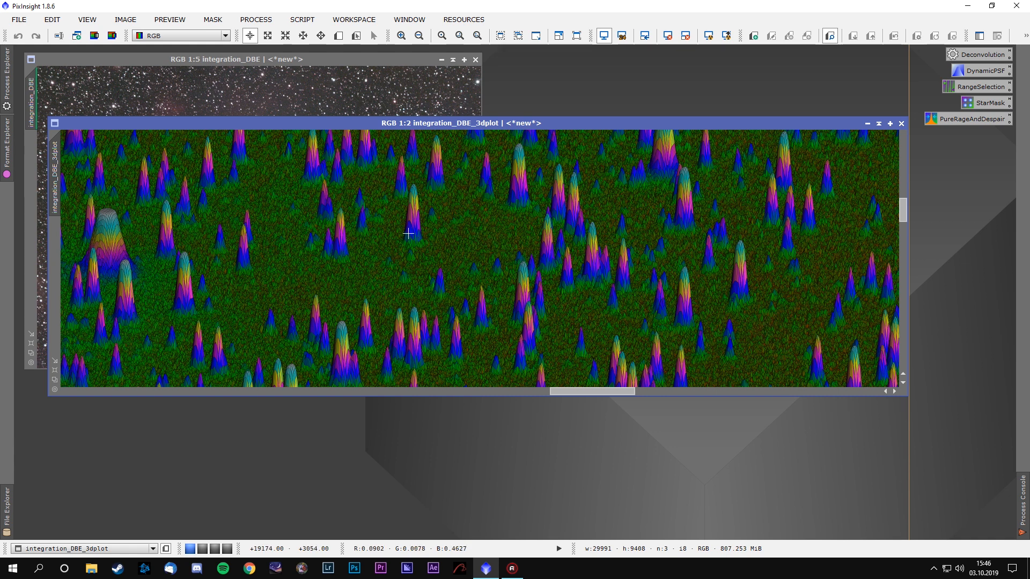
scroll(403, 279, "up", 3)
scroll(483, 252, "up", 1)
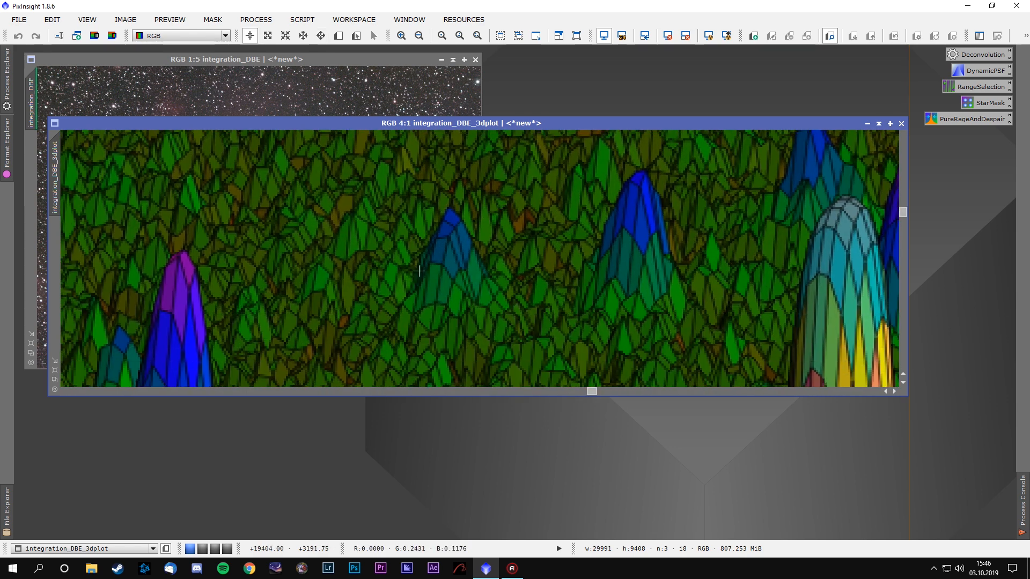
scroll(493, 273, "down", 1)
scroll(492, 273, "down", 2)
key("space")
left_click_drag(439, 226, 551, 327)
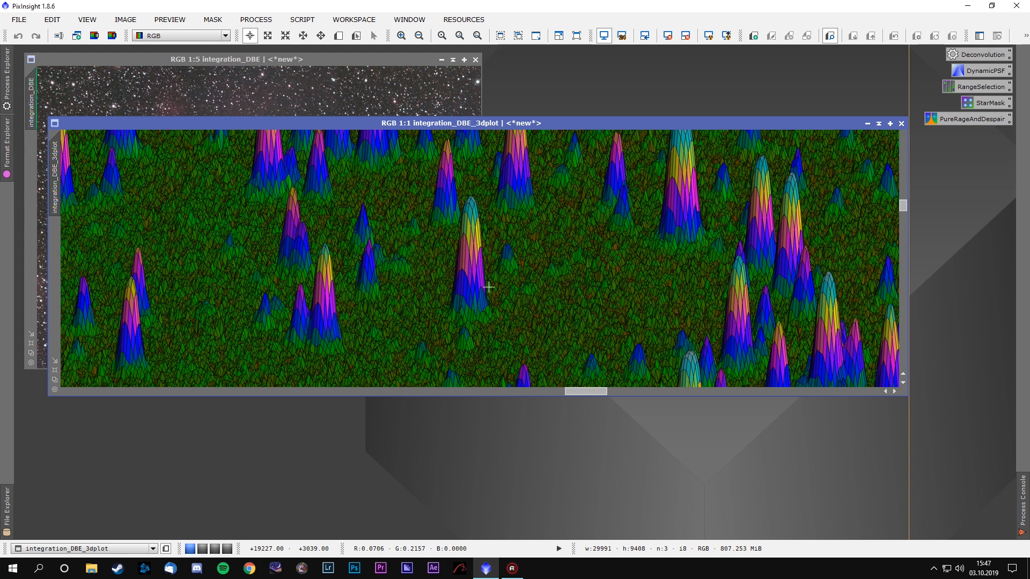
- Examine the broad flat-topped star peak in the 3D plot and compare it with the narrower peaks around it
scroll(486, 284, "down", 2)
key("space")
left_click_drag(420, 220, 554, 198)
scroll(386, 255, "up", 2)
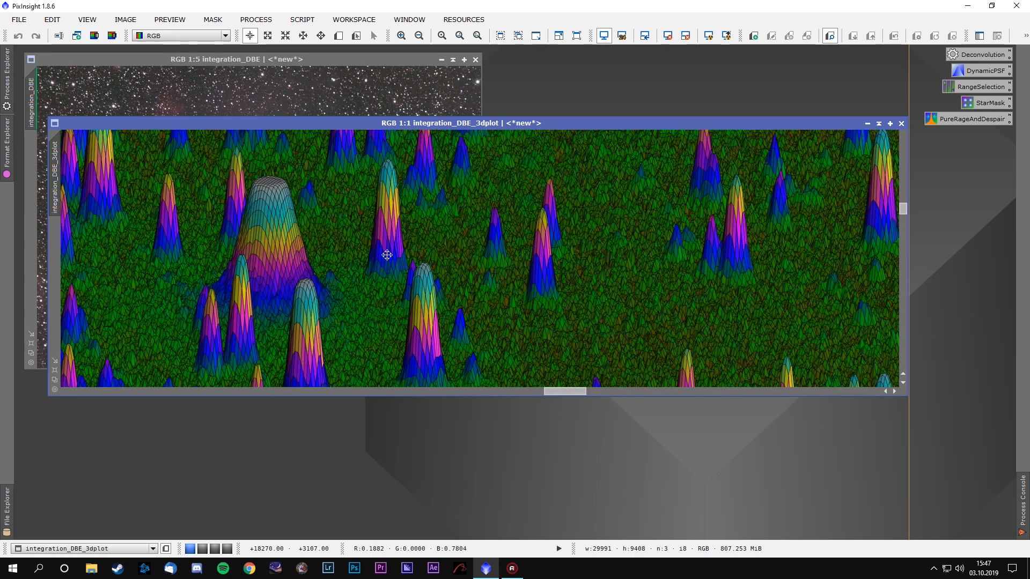
left_click_drag(387, 255, 512, 271)
scroll(481, 259, "up", 1)
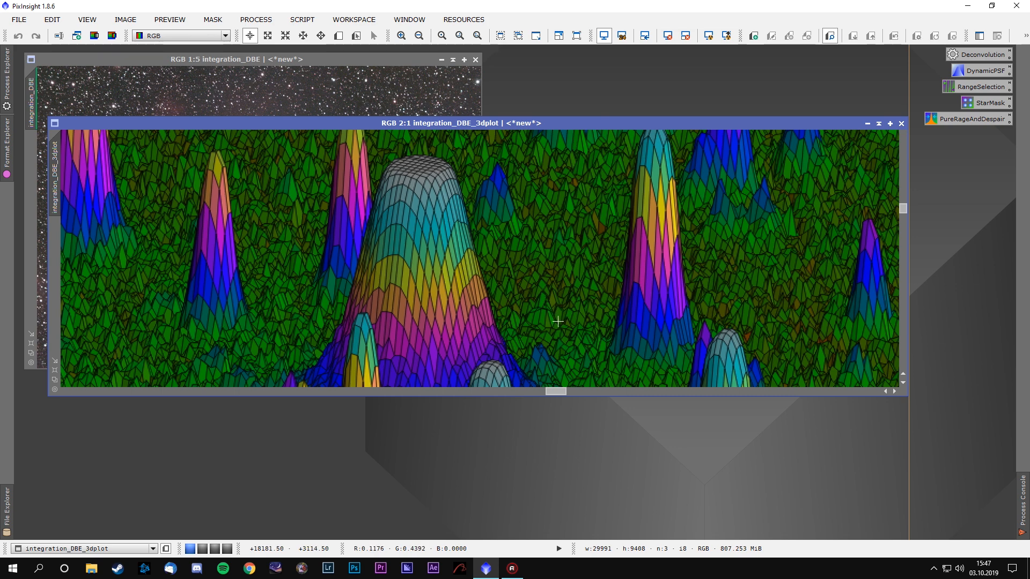
key("alt+p")
left_click_drag(742, 329, 504, 180)
left_click_drag(673, 349, 543, 343)
key("alt+r")
scroll(509, 300, "up", 2)
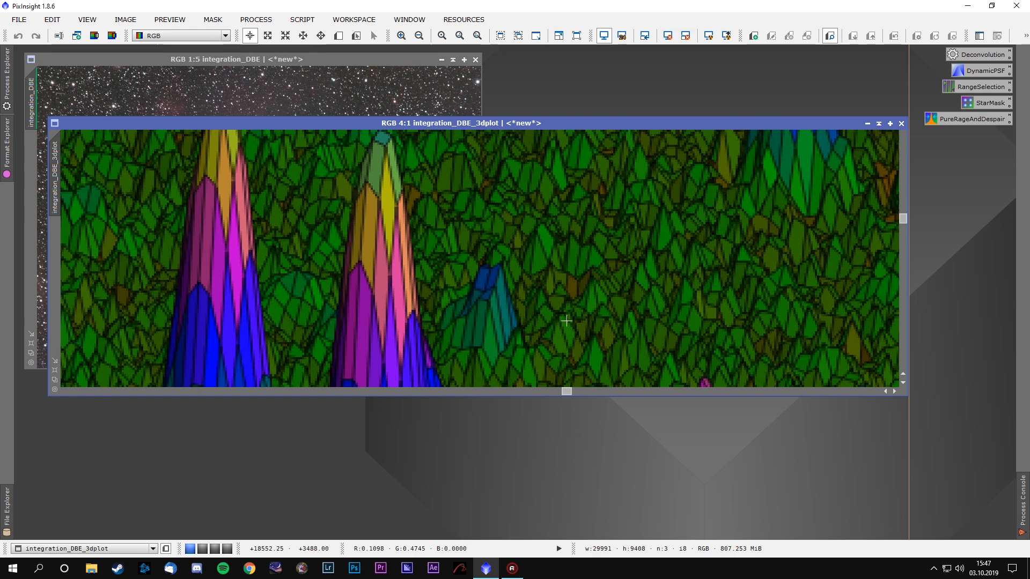
- Compare large and medium star peaks near the nebula's edge in the 3D plot, including an overview and a 1:1 view
scroll(566, 320, "down", 5)
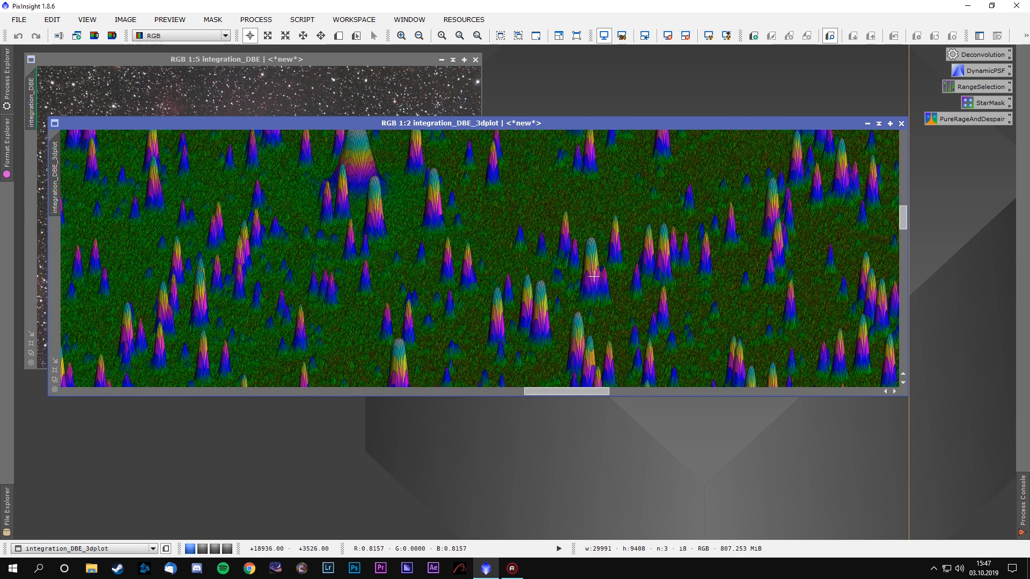
left_click_drag(340, 301, 512, 228)
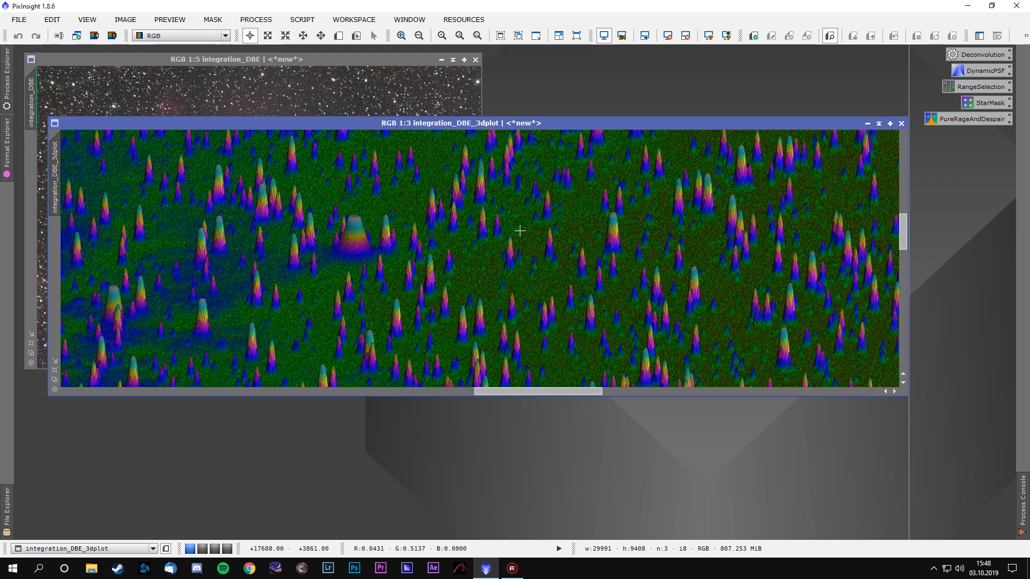
scroll(539, 265, "up", 2)
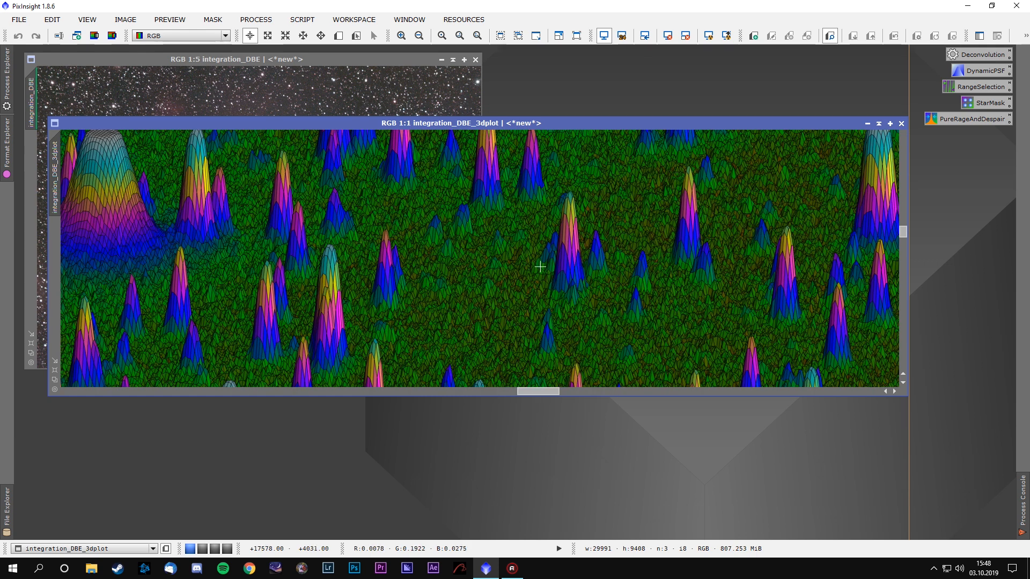
left_click_drag(464, 308, 566, 248)
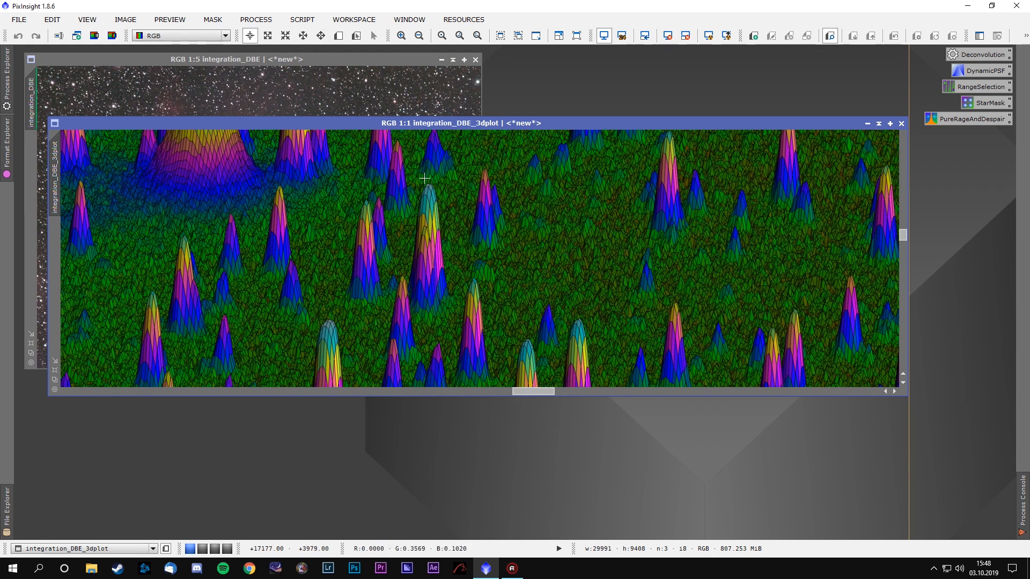
left_click_drag(398, 214, 519, 356)
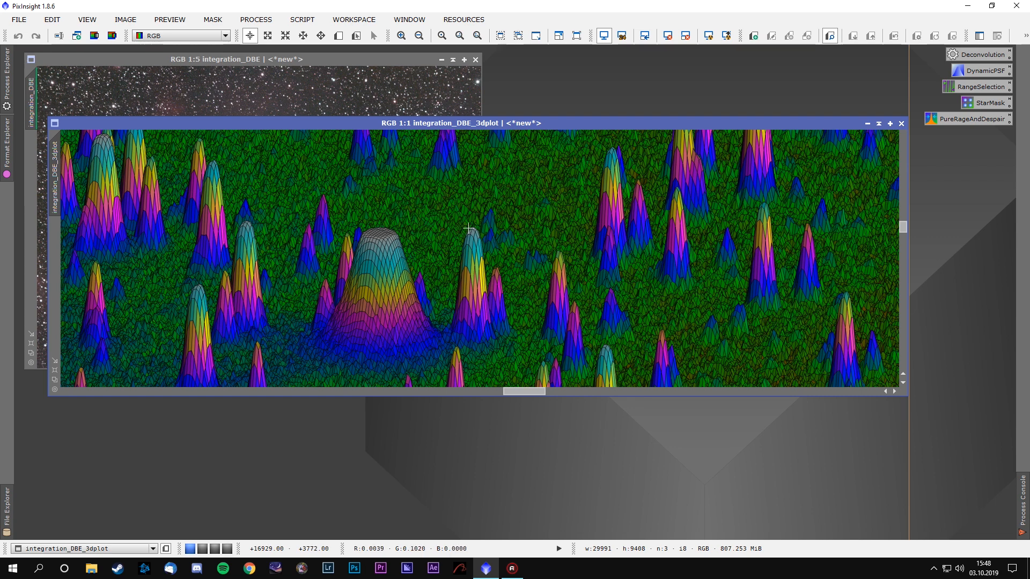
key("space")
left_click_drag(667, 327, 456, 239)
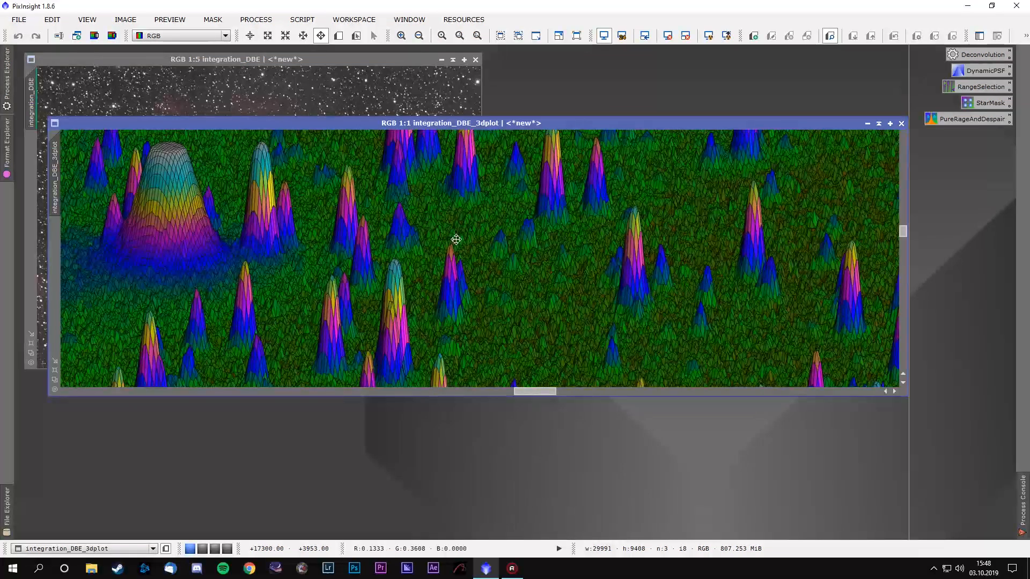
left_click_drag(766, 294, 597, 275)
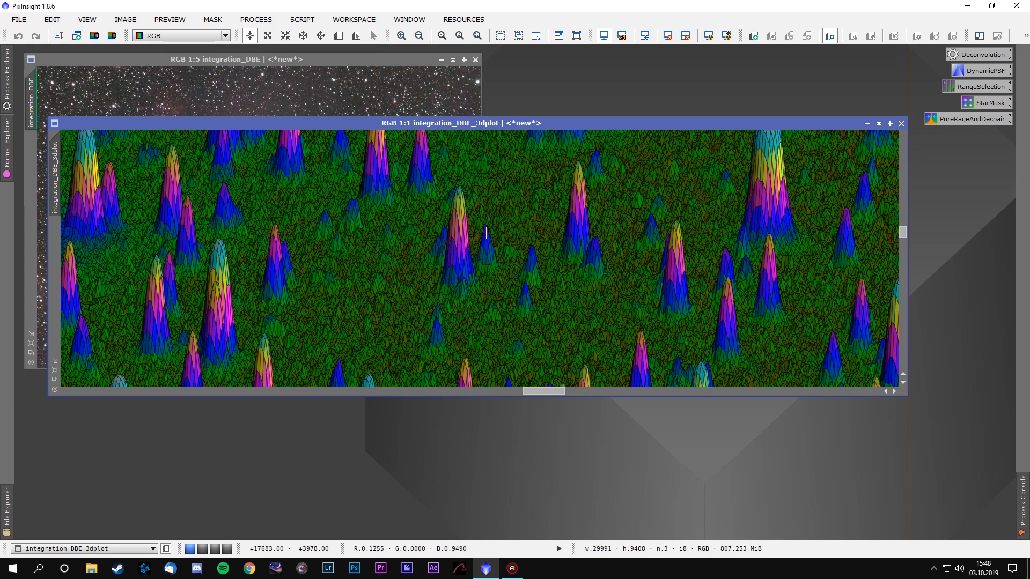
scroll(486, 233, "up", 1)
key("space")
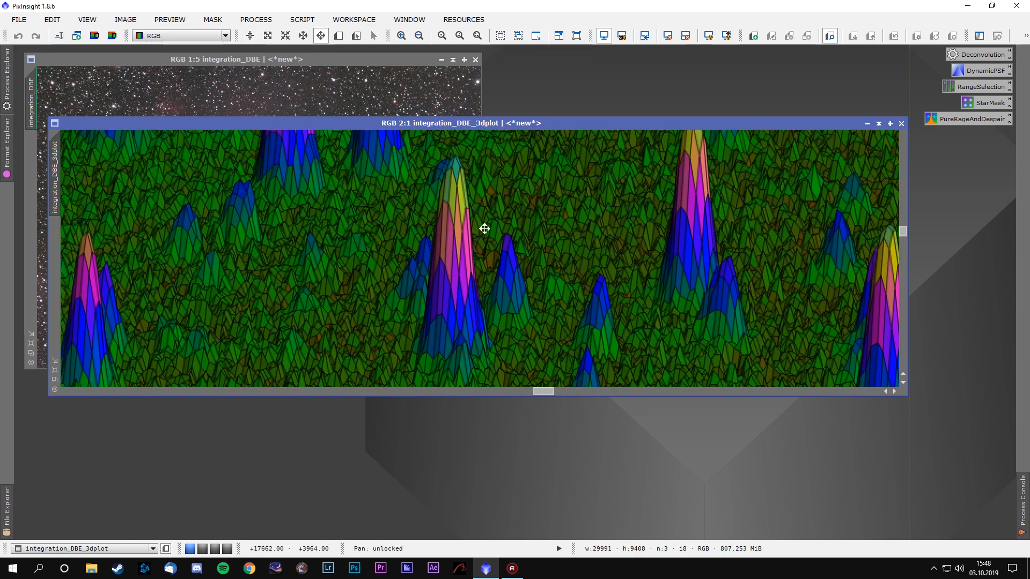
left_click_drag(485, 228, 497, 283)
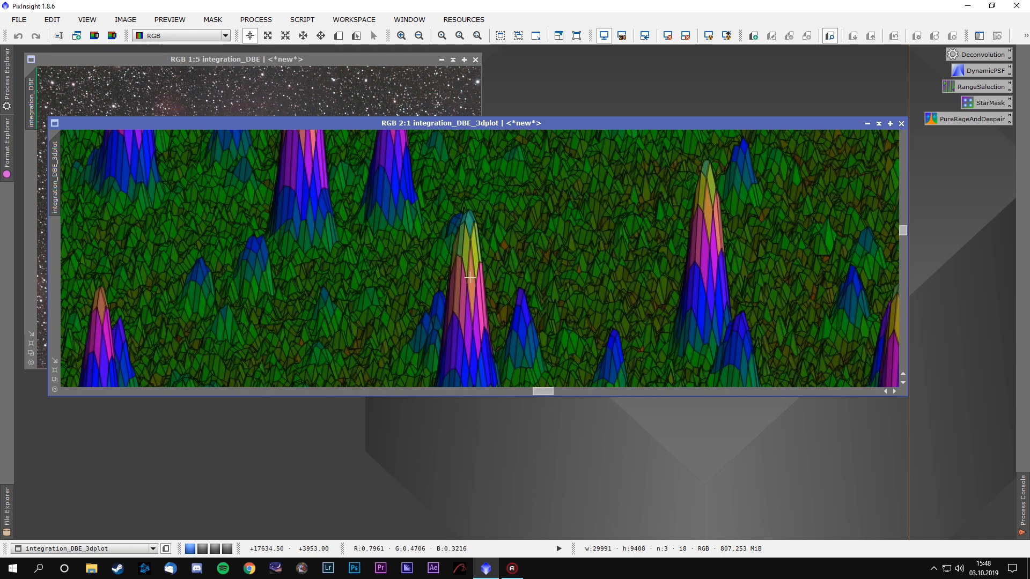
scroll(470, 277, "down", 14)
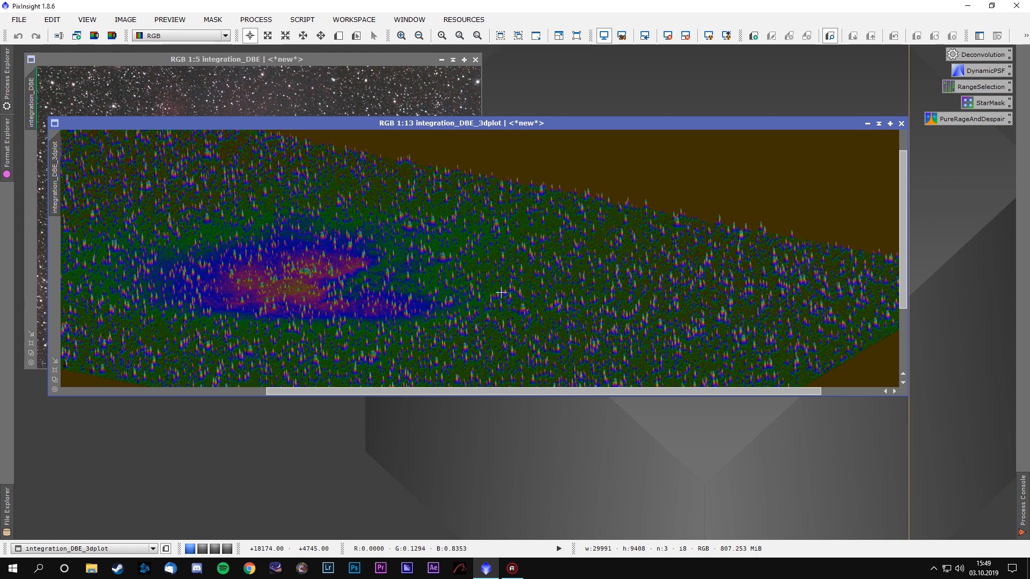
key("ctrl+1")
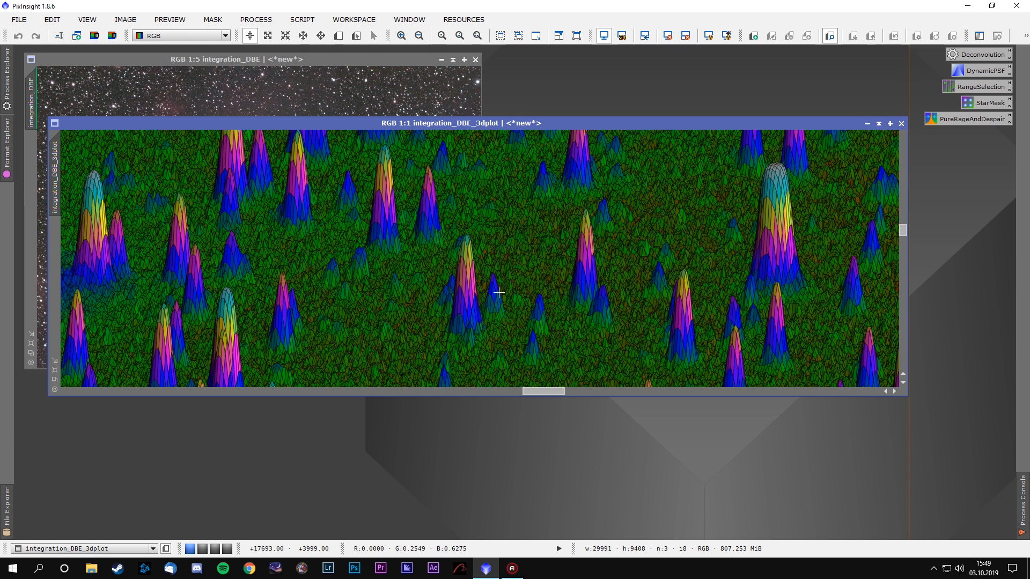
- Minimize the integration_DBE_3dplot image beside the process icons and move the integration_DBE image to the middle of the workspace
left_click(867, 123)
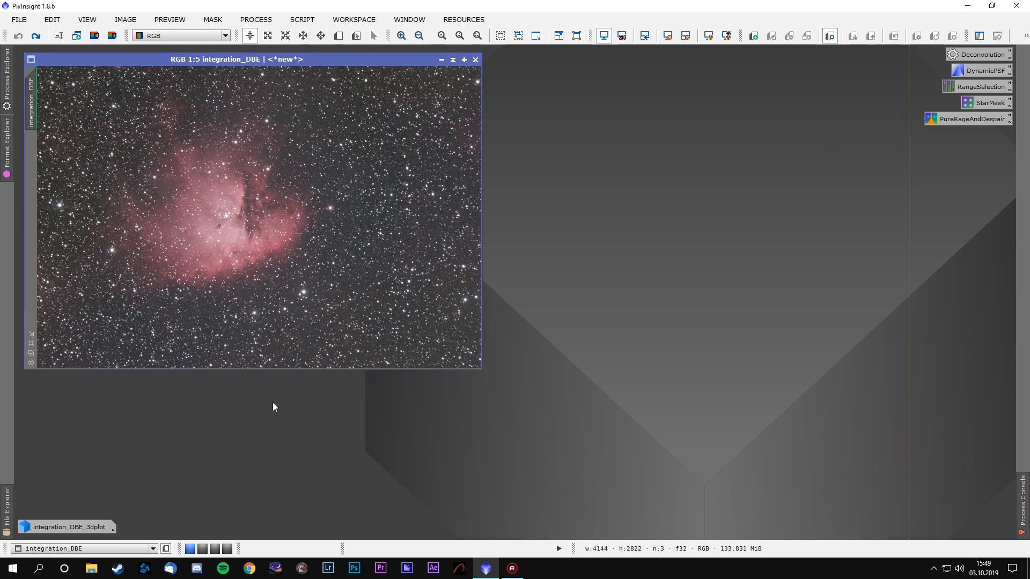
left_click_drag(60, 513, 845, 54)
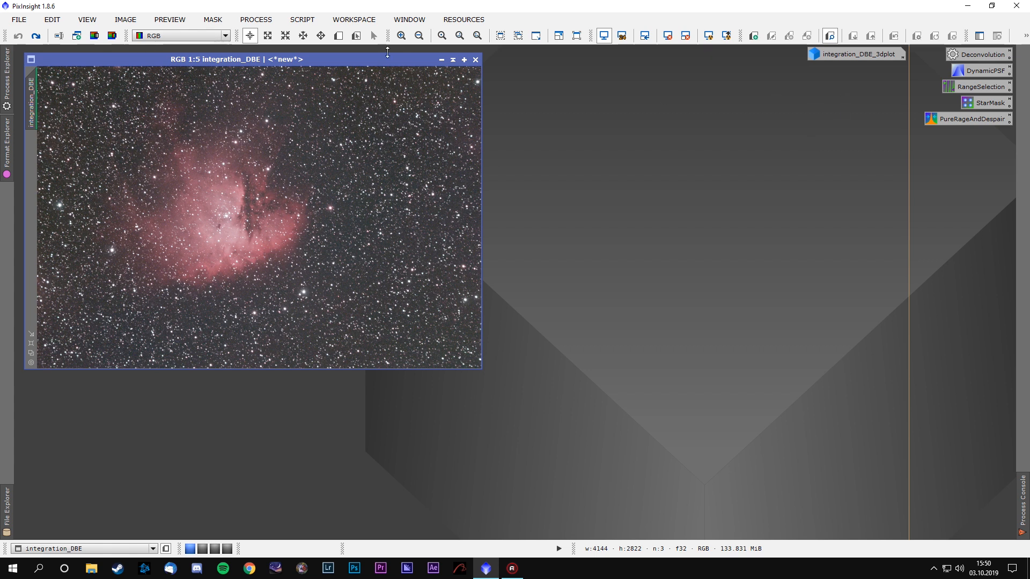
left_click_drag(368, 60, 621, 110)
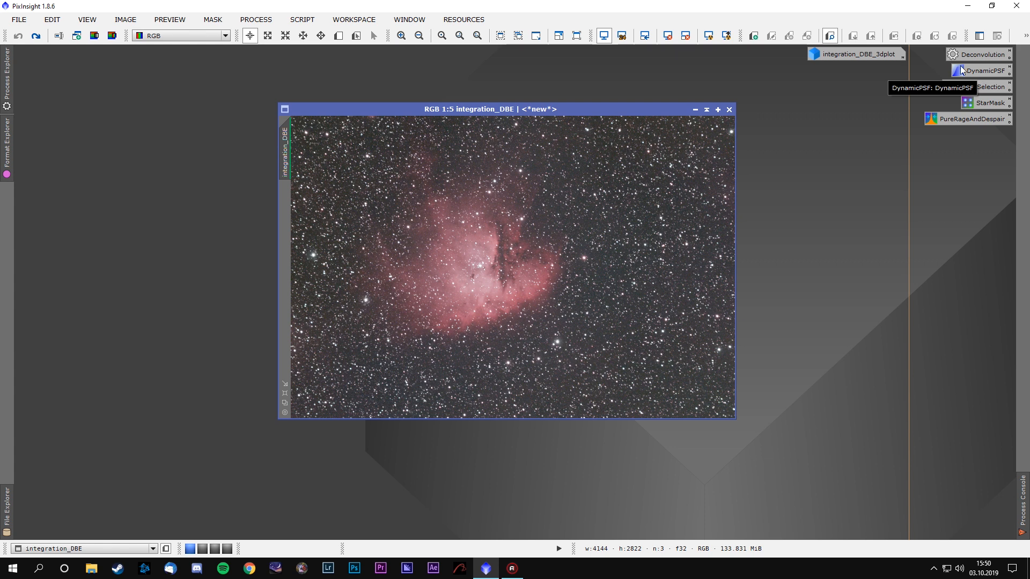
- Open the DynamicPSF process from its workspace icon and move the integration_DBE image clear of its window
left_click(256, 19)
mouse_move(354, 35)
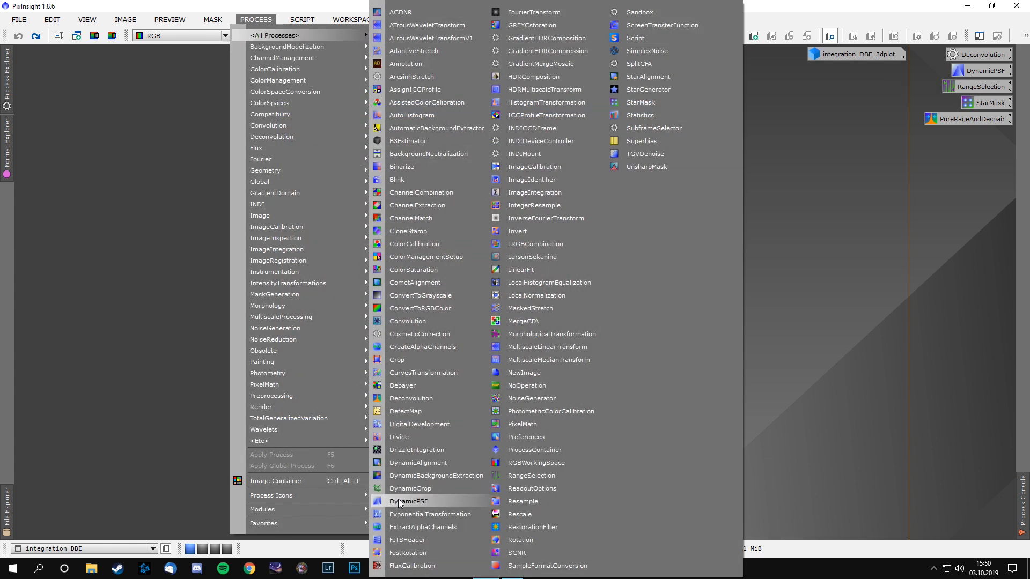
left_click(941, 130)
double_click(982, 70)
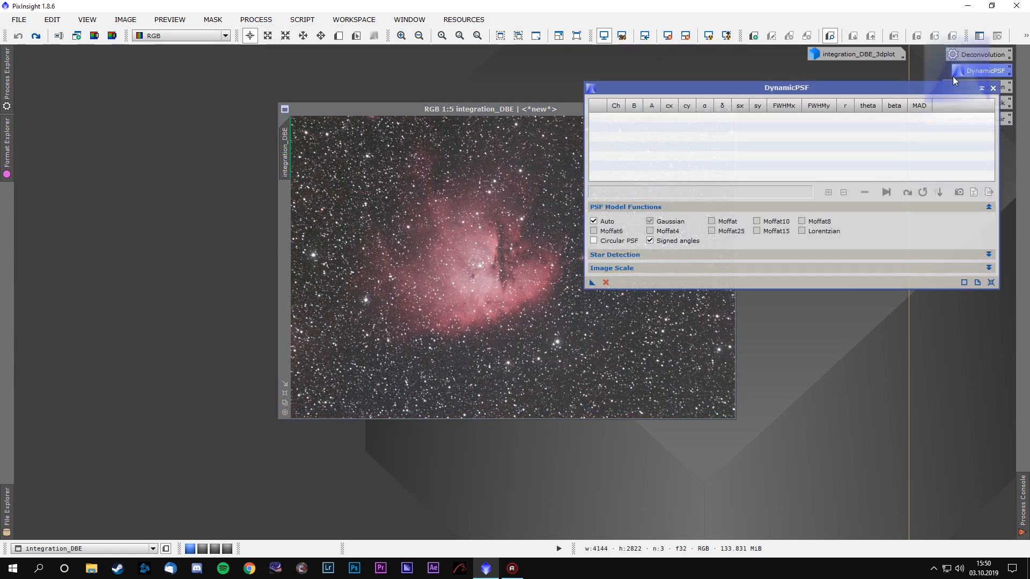
left_click_drag(573, 109, 336, 82)
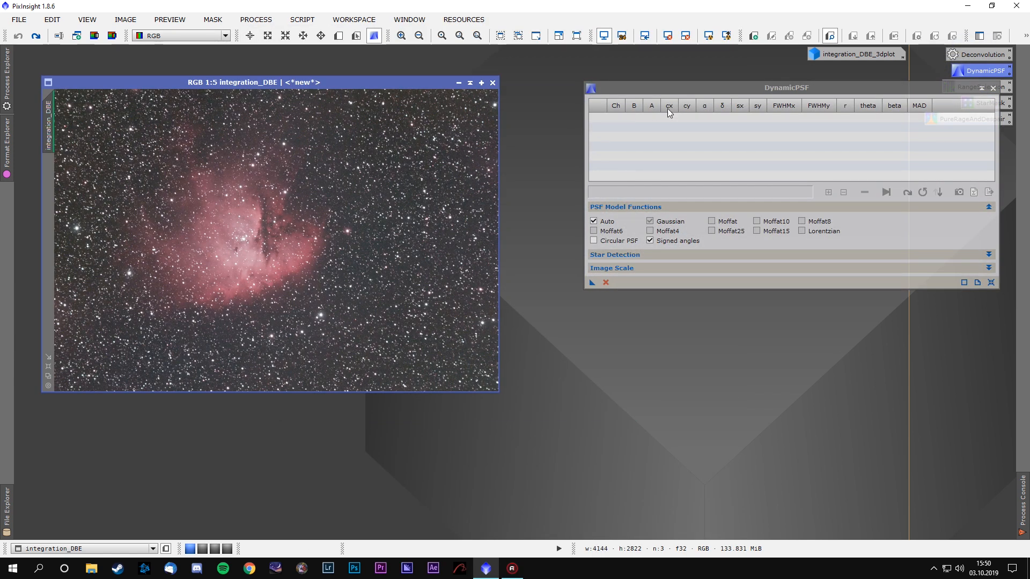
- Set DynamicPSF to use only the Moffat model function, with Auto and Gaussian off, and enlarge its window for a longer star list
left_click(666, 203)
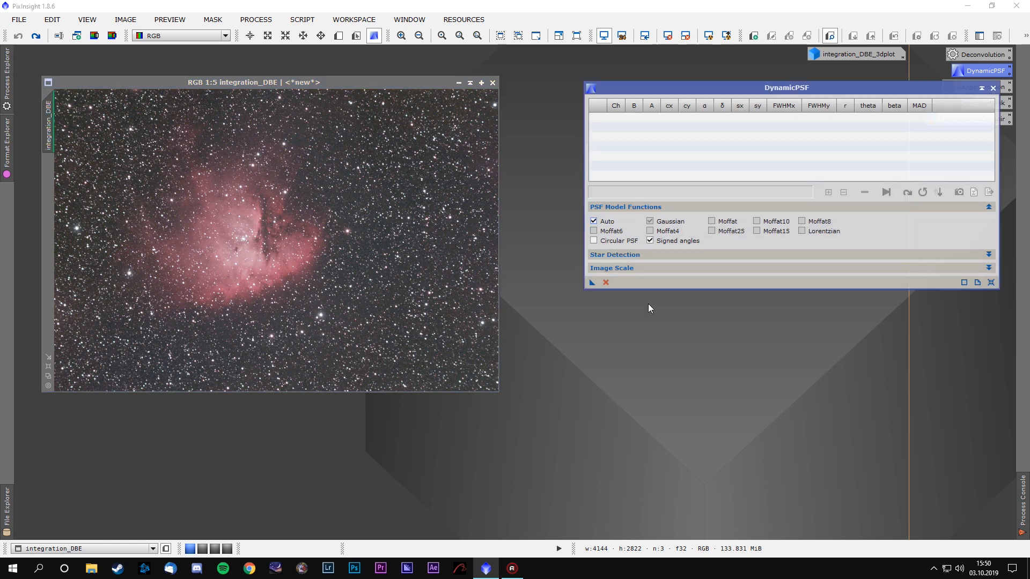
left_click(593, 221)
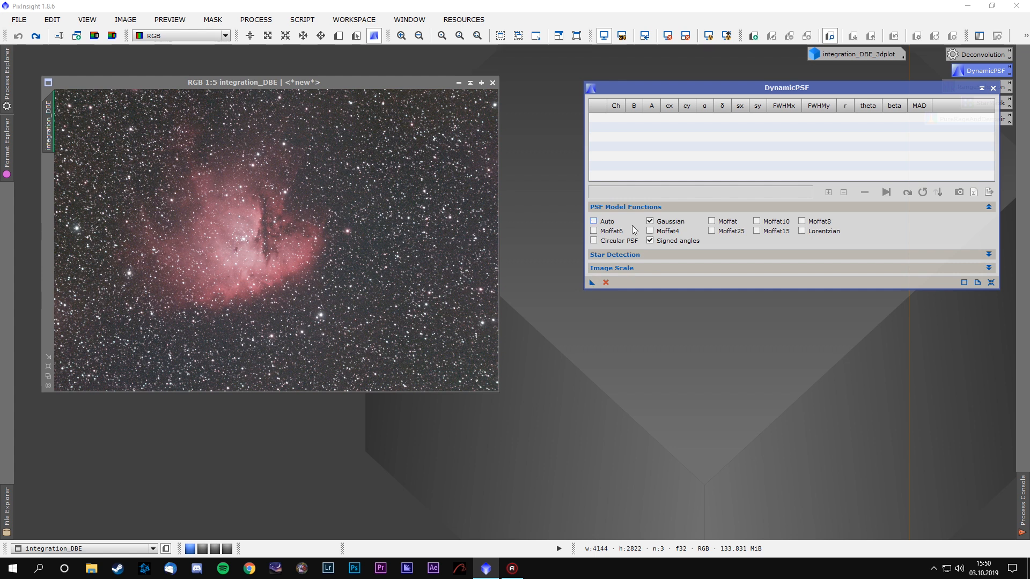
mouse_move(683, 244)
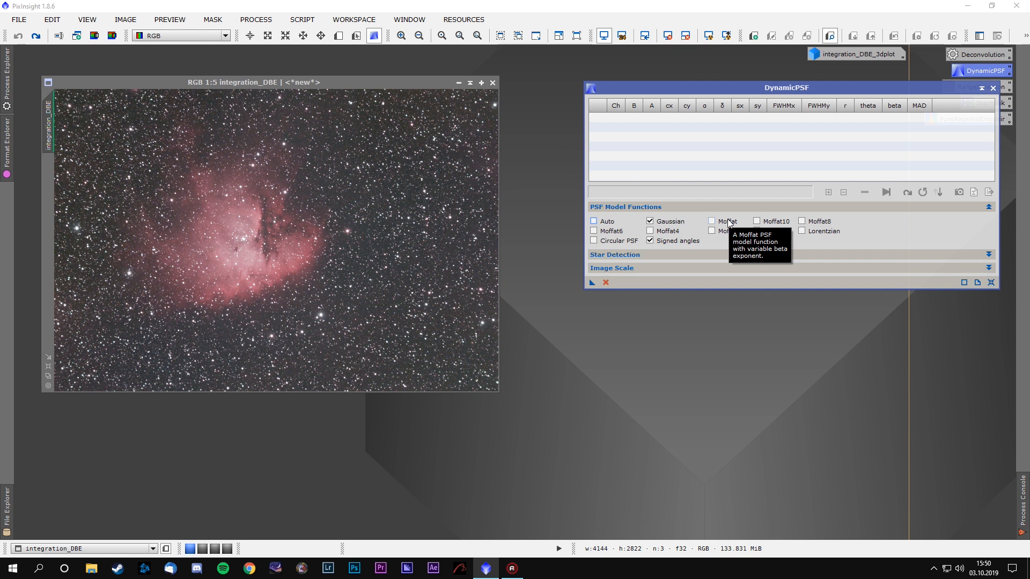
left_click(729, 222)
left_click(665, 222)
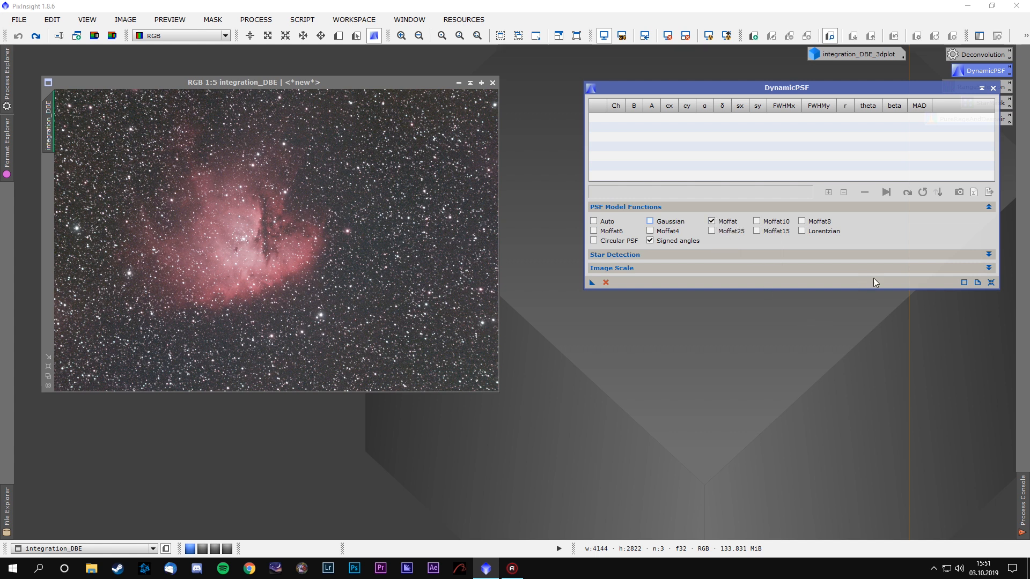
left_click_drag(873, 289, 865, 534)
left_click_drag(824, 93, 826, 78)
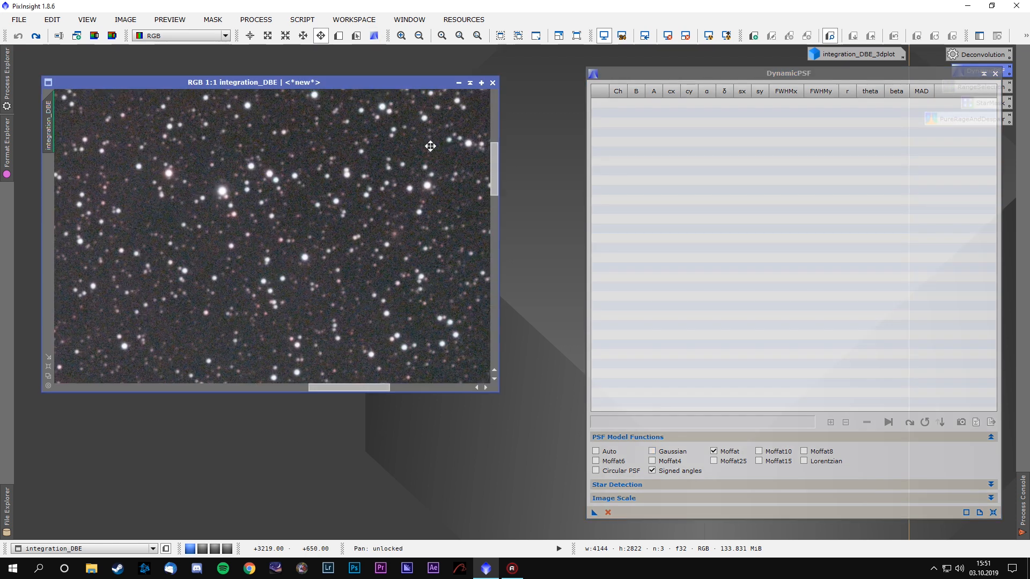
- Inspect the star field of integration_DBE at 1:1 and sample the brightest star in the background field with DynamicPSF
left_click_drag(433, 154, 281, 285)
left_click_drag(368, 188, 278, 183)
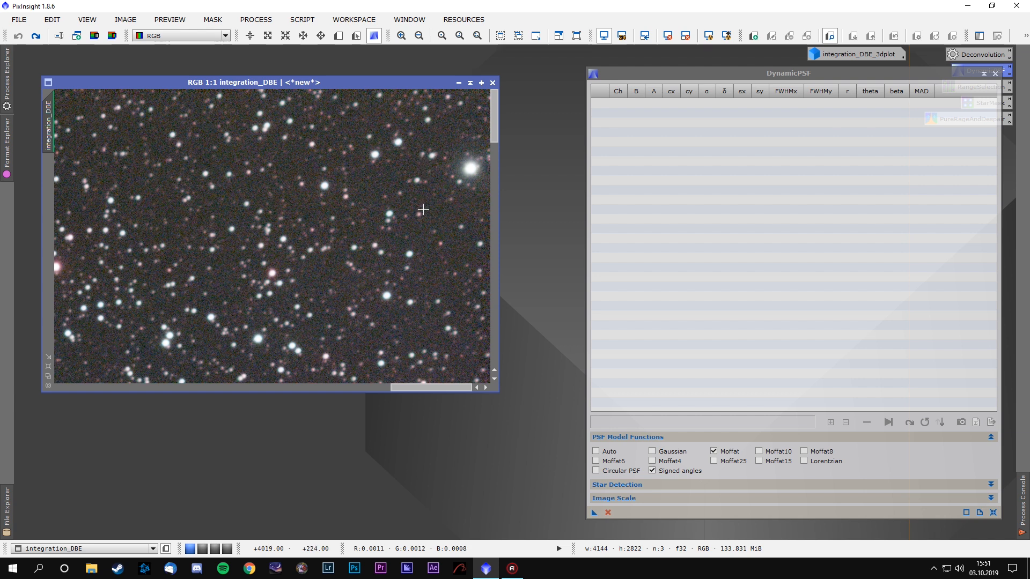
left_click_drag(481, 128, 242, 296)
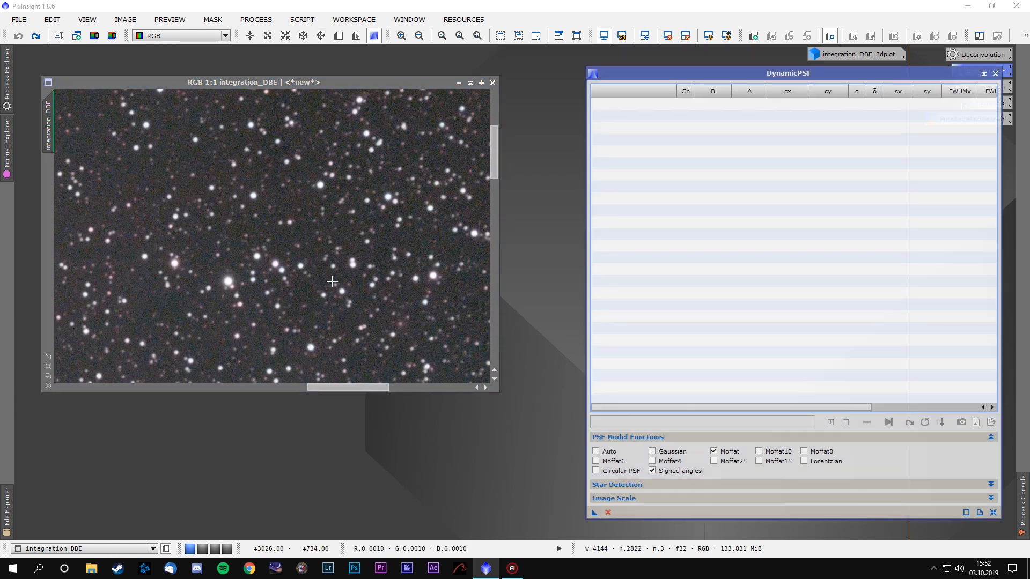
left_click(228, 280)
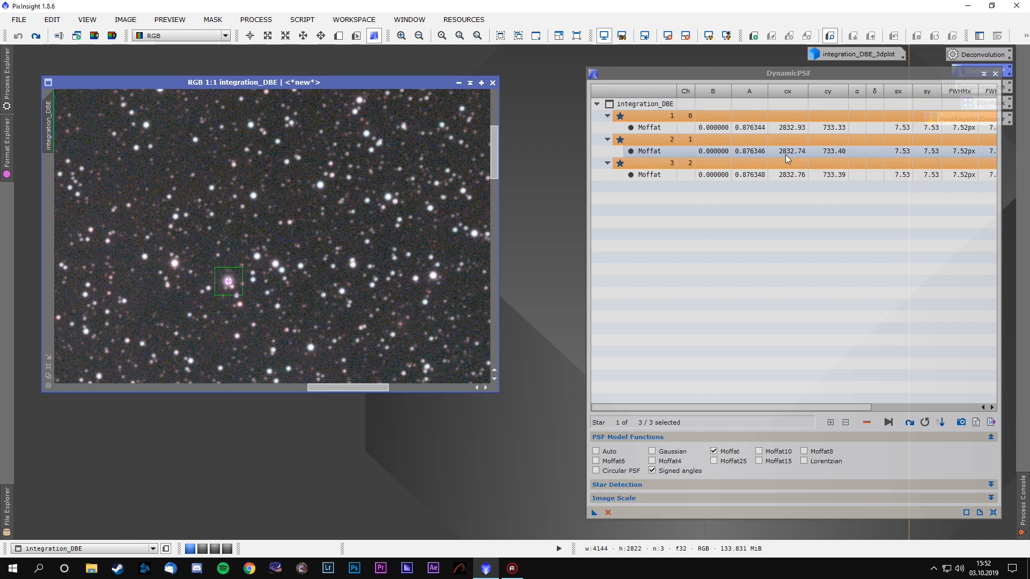
- Restore the integration_DBE_3dplot image to look at the star peaks, and minimize it again
double_click(835, 54)
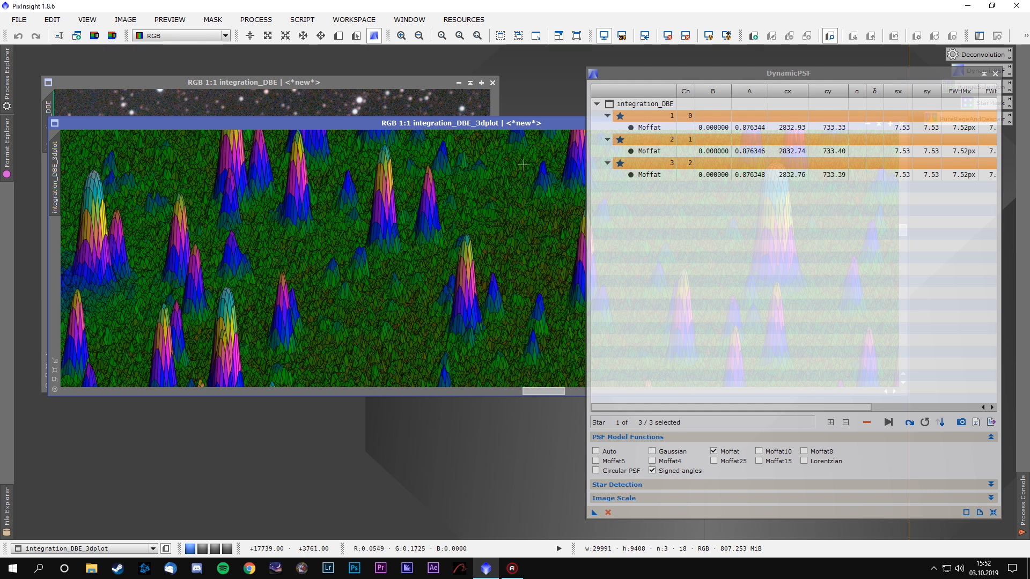
left_click_drag(547, 122, 533, 201)
double_click(533, 201)
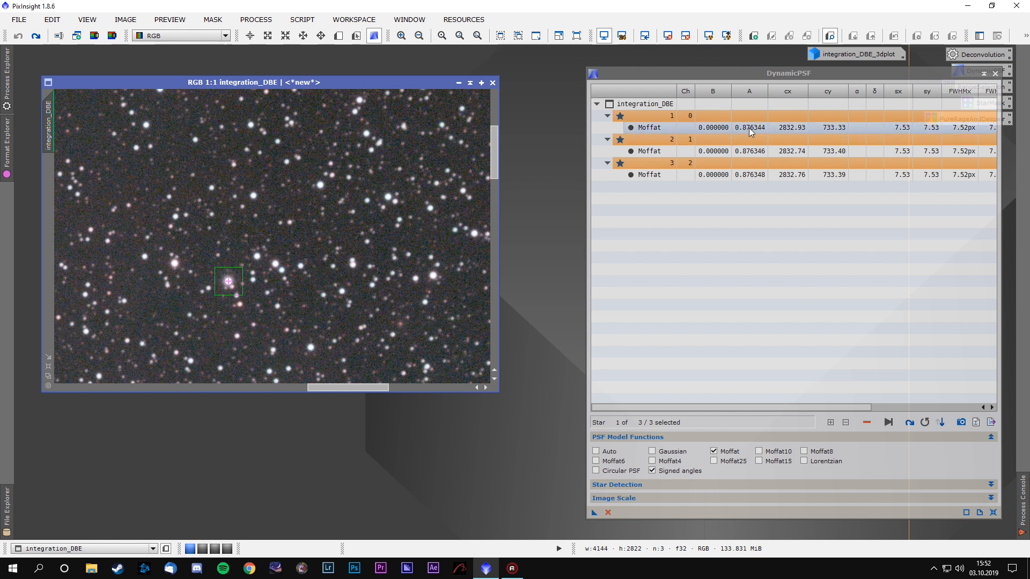
- Delete all integration_DBE star samples from the DynamicPSF list
left_click(654, 106)
key("Delete")
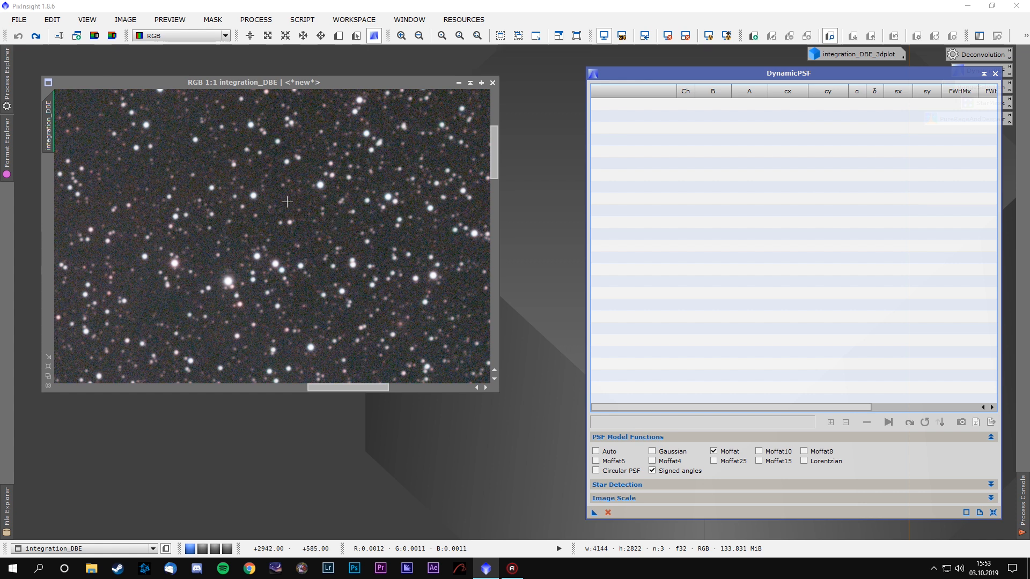
- Try a faint star in the background field as a DynamicPSF sample and clear the integration_DBE entries from the list
left_click_drag(193, 168, 383, 247)
key("space")
left_click_drag(249, 194, 336, 272)
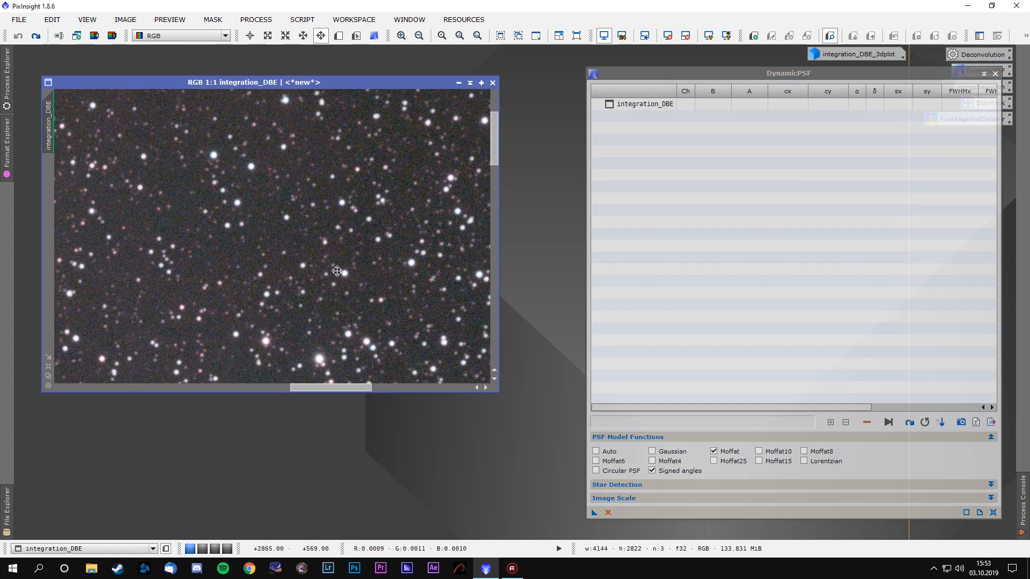
left_click(287, 216)
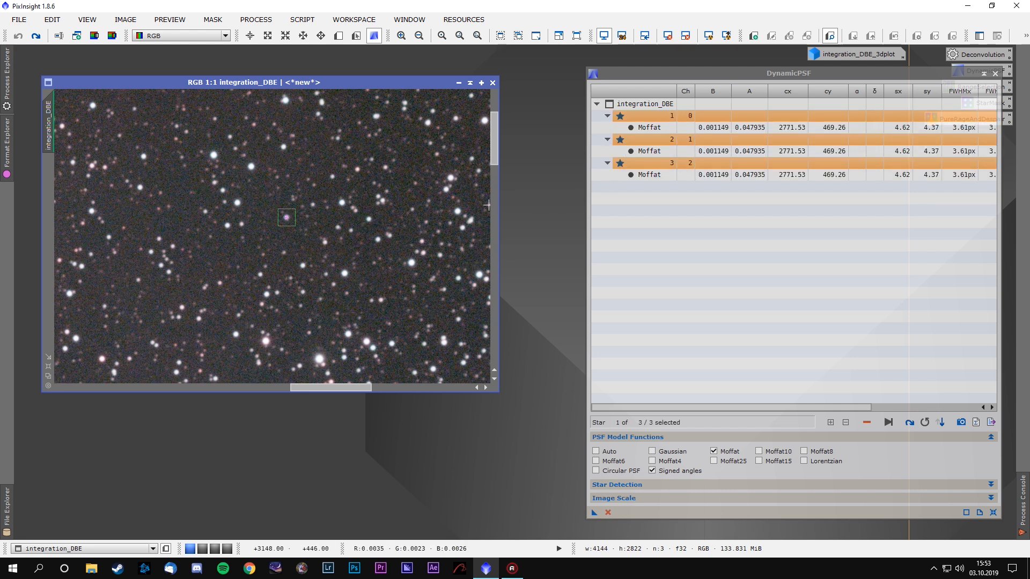
left_click(641, 104)
key("Delete")
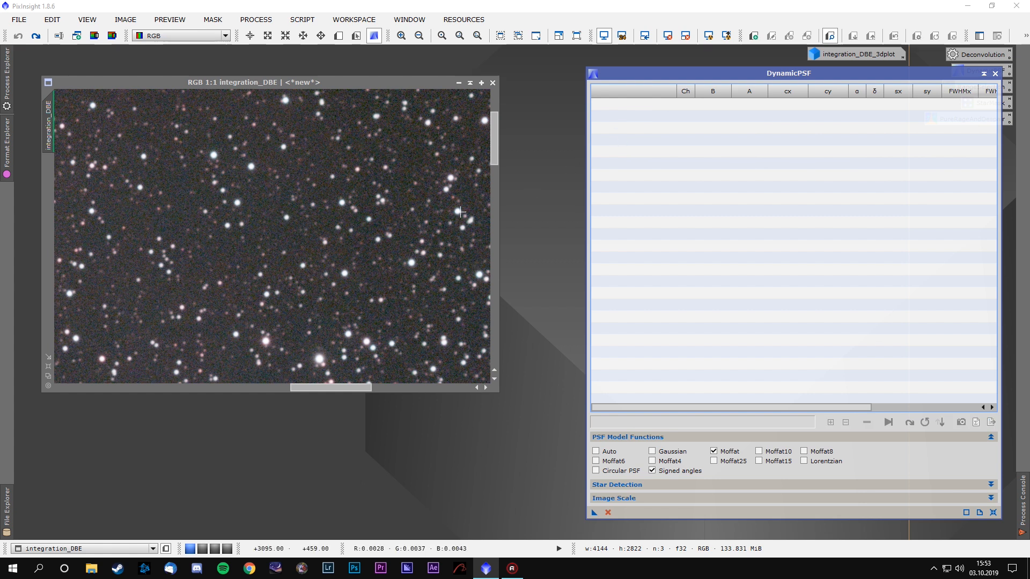
left_click_drag(347, 203, 274, 235)
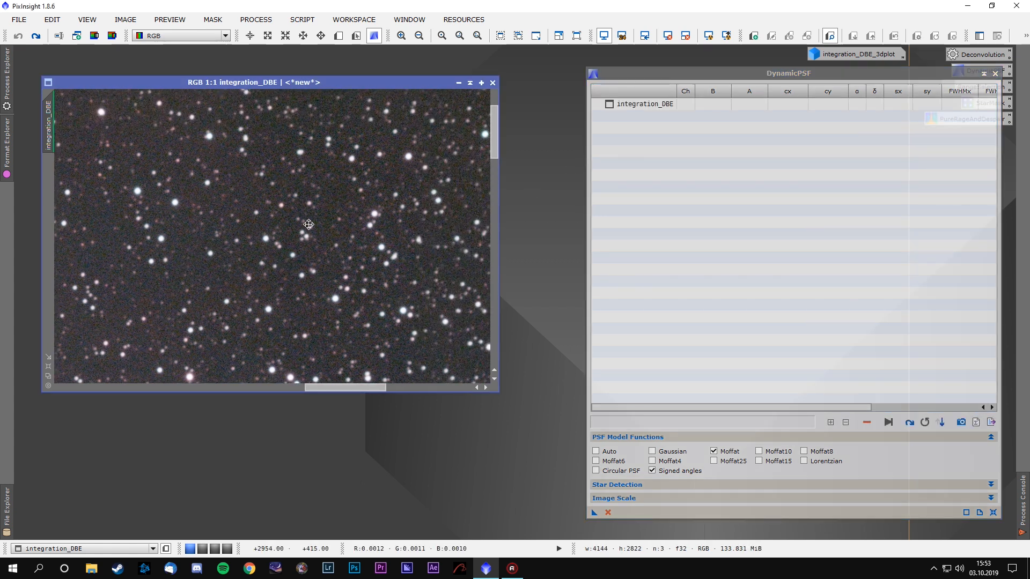
left_click(609, 105)
key("Delete")
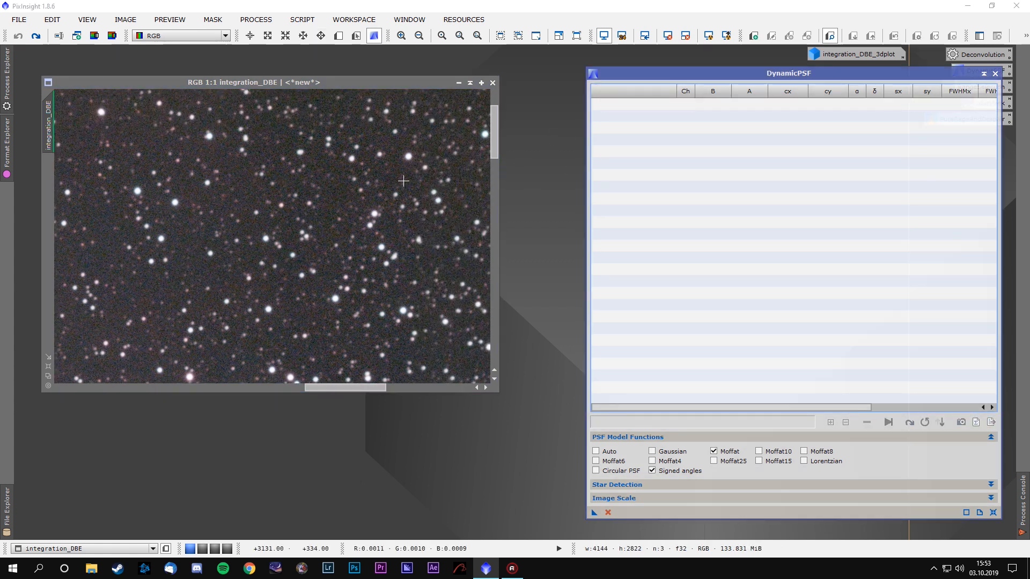
- Sample two medium-bright, isolated stars in the upper right background of integration_DBE with DynamicPSF
left_click(408, 155)
left_click(408, 155)
left_click(408, 155)
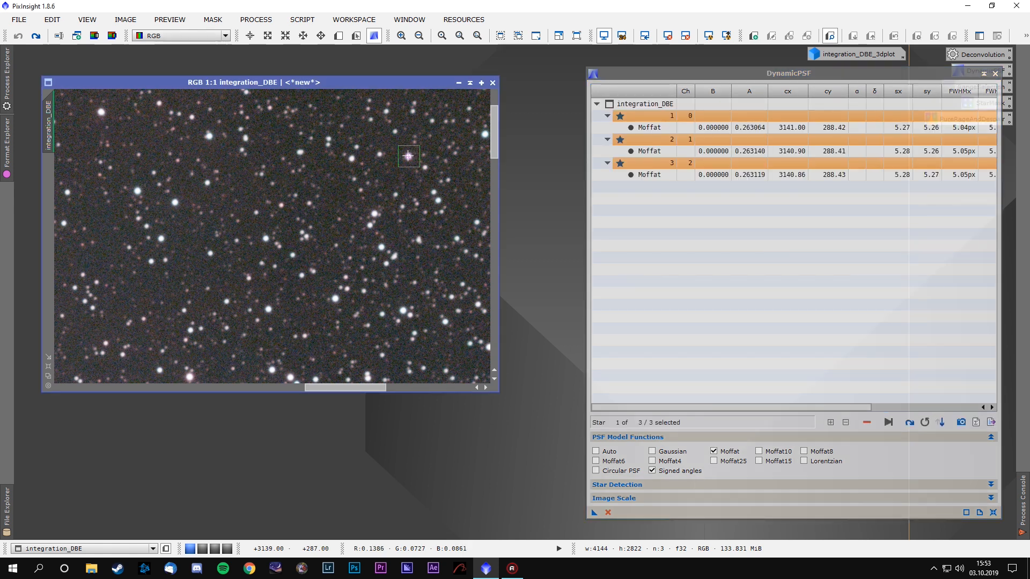
left_click_drag(195, 183, 349, 239)
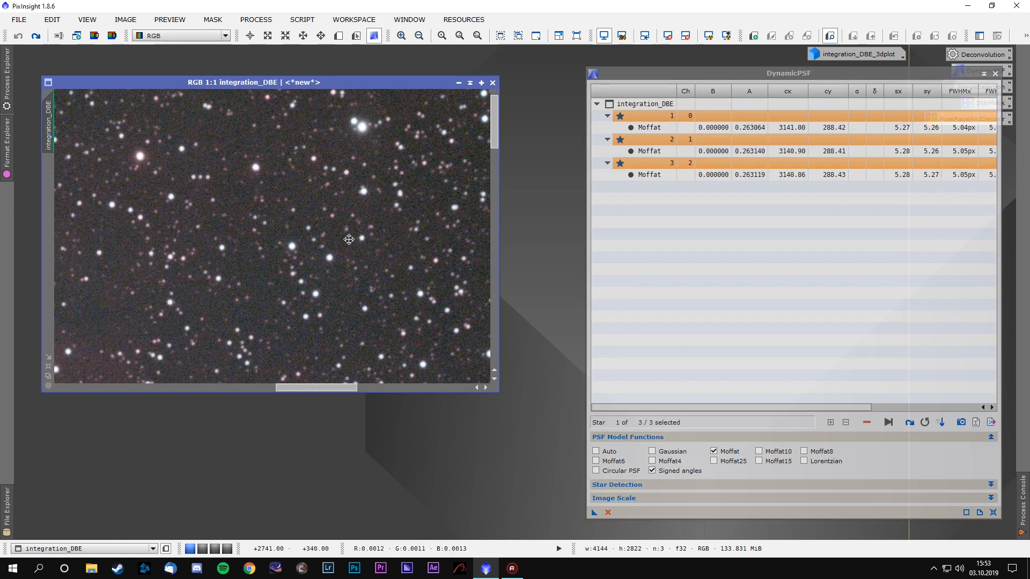
left_click(255, 168)
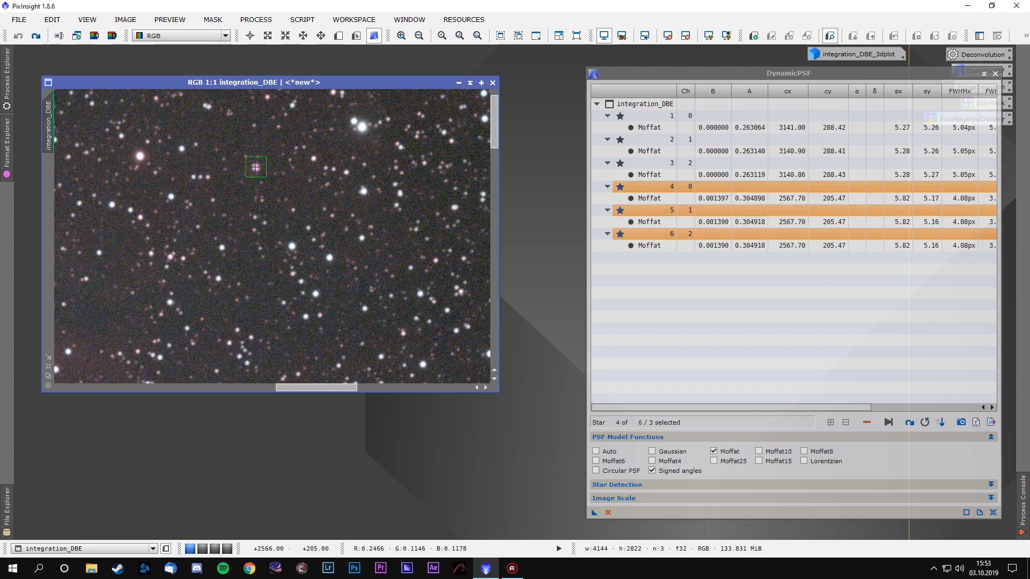
- Try the very bright star in the upper middle of the image as a PSF sample and delete its entries
left_click_drag(160, 191, 410, 214)
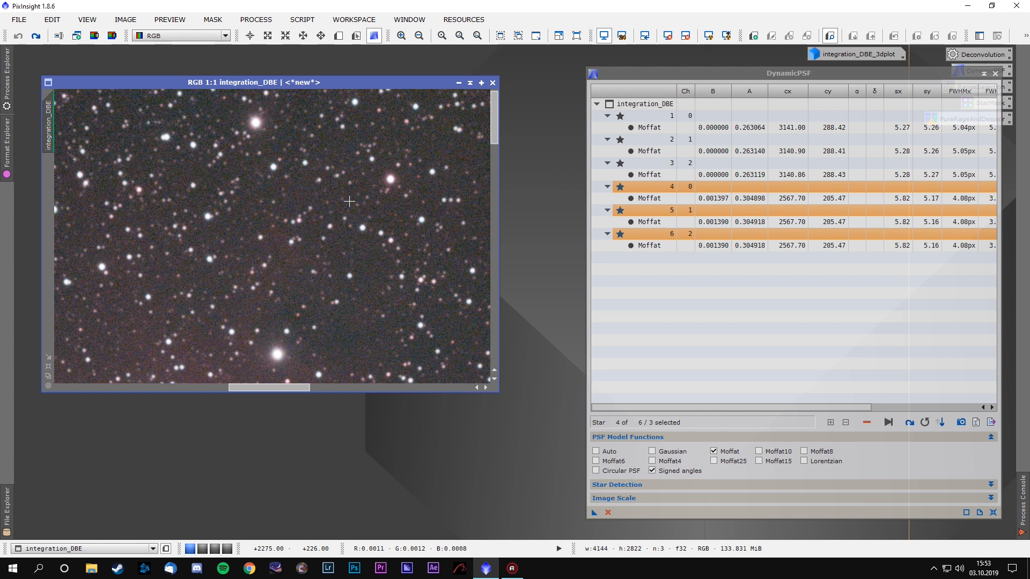
left_click_drag(277, 245, 336, 255)
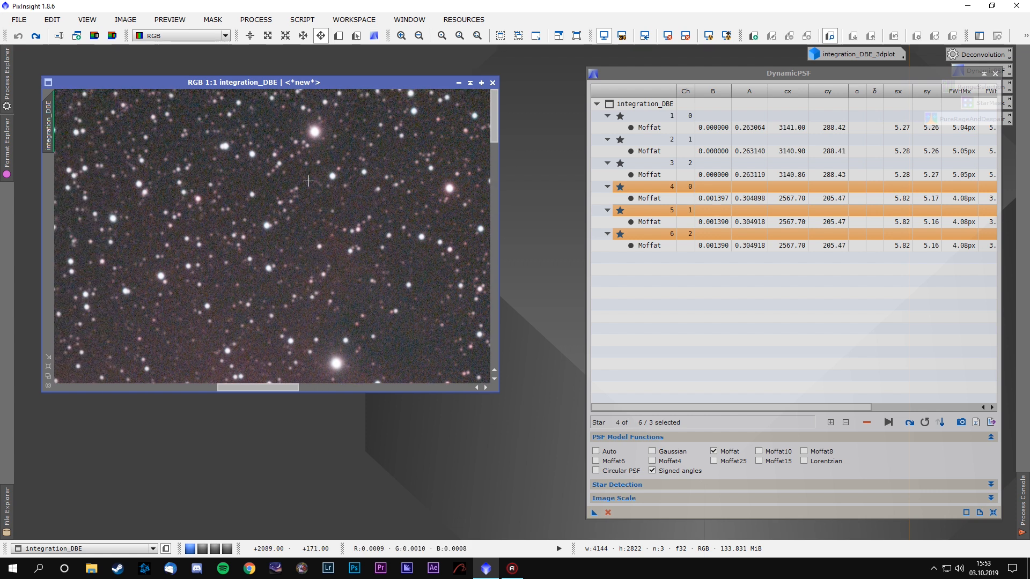
left_click(335, 360)
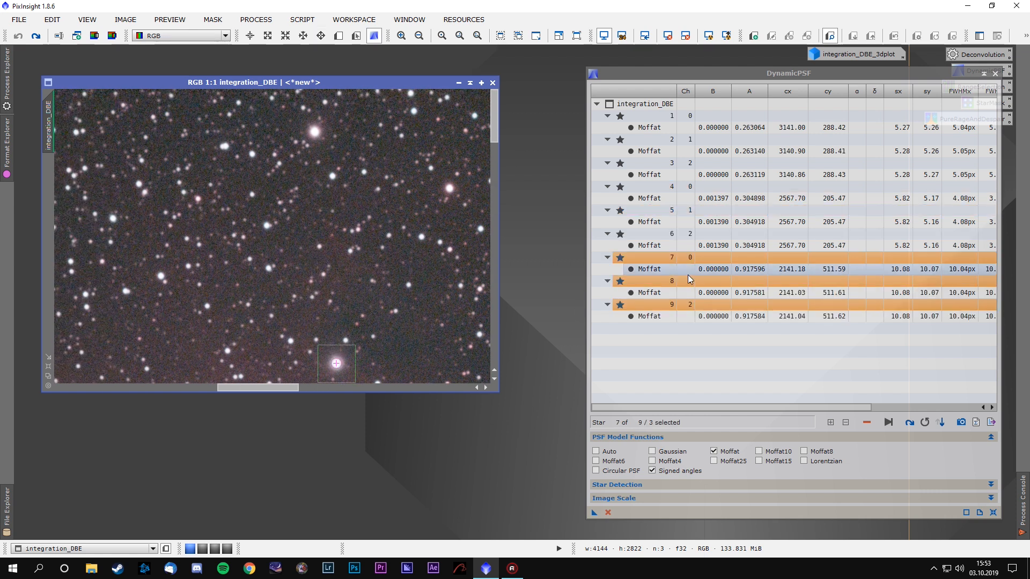
key("Delete")
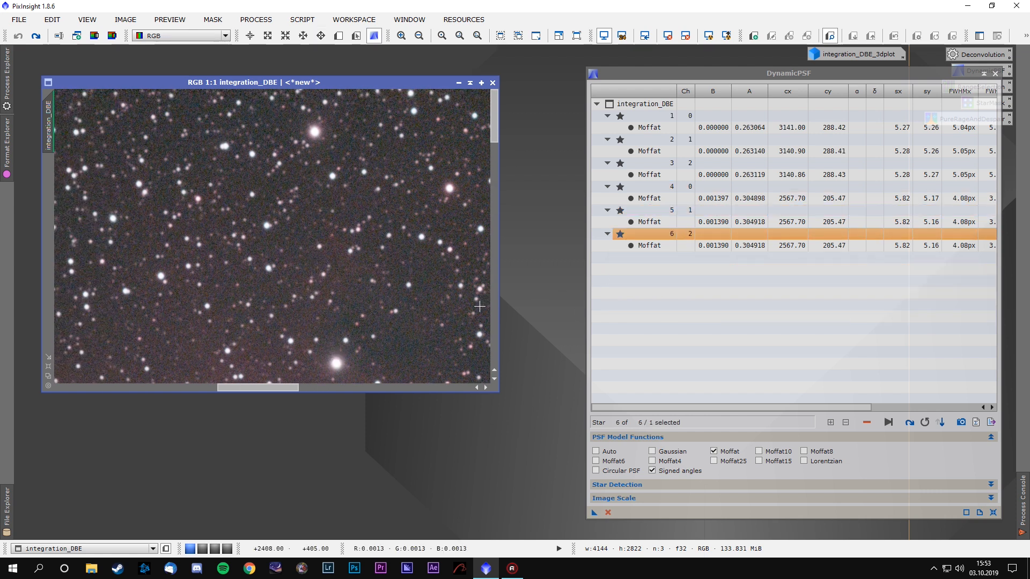
- Sample two medium-bright stars farther left along the upper part of integration_DBE
left_click_drag(244, 240, 352, 301)
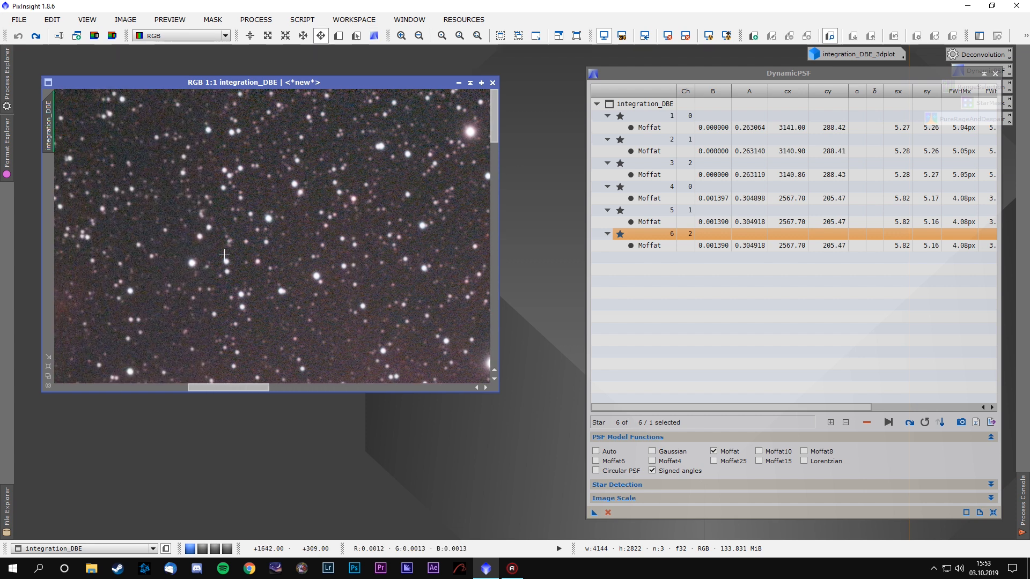
left_click(192, 263)
left_click_drag(171, 266, 399, 278)
left_click(61, 238)
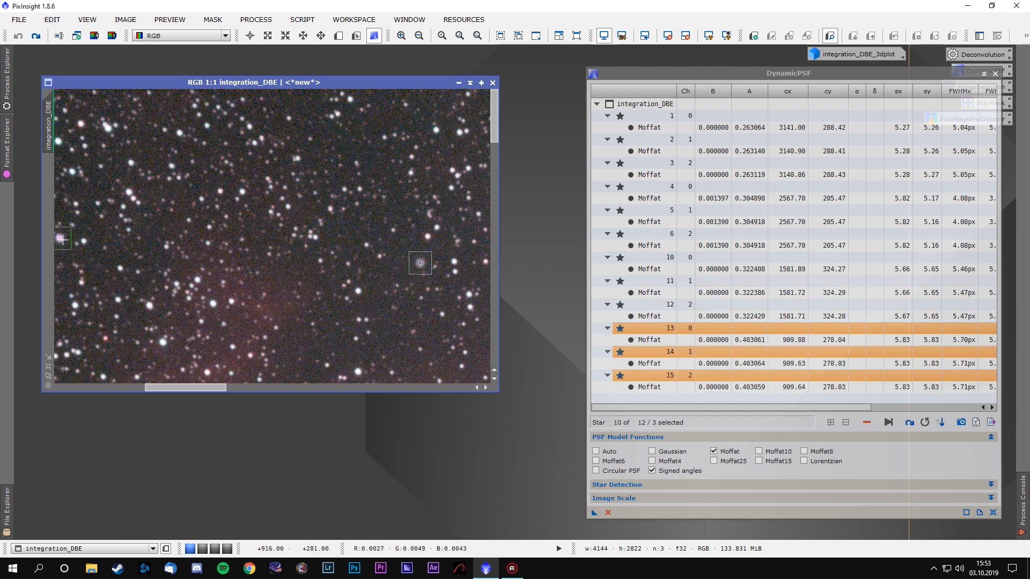
- Try the bright star near the nebula's upper left fringe, delete its entries, and sample the dimmer star above it instead
left_click_drag(226, 295, 455, 296)
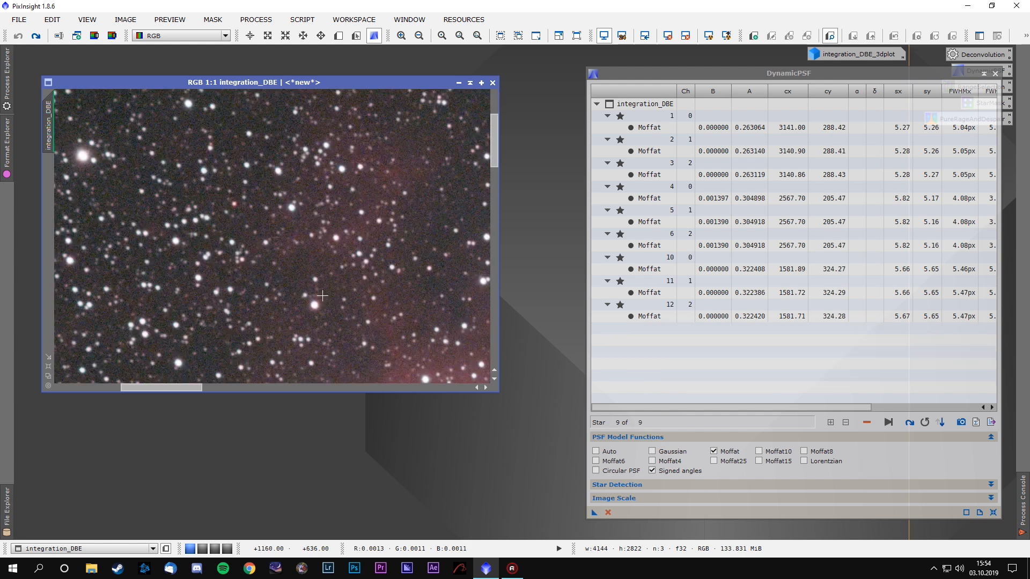
left_click(324, 305)
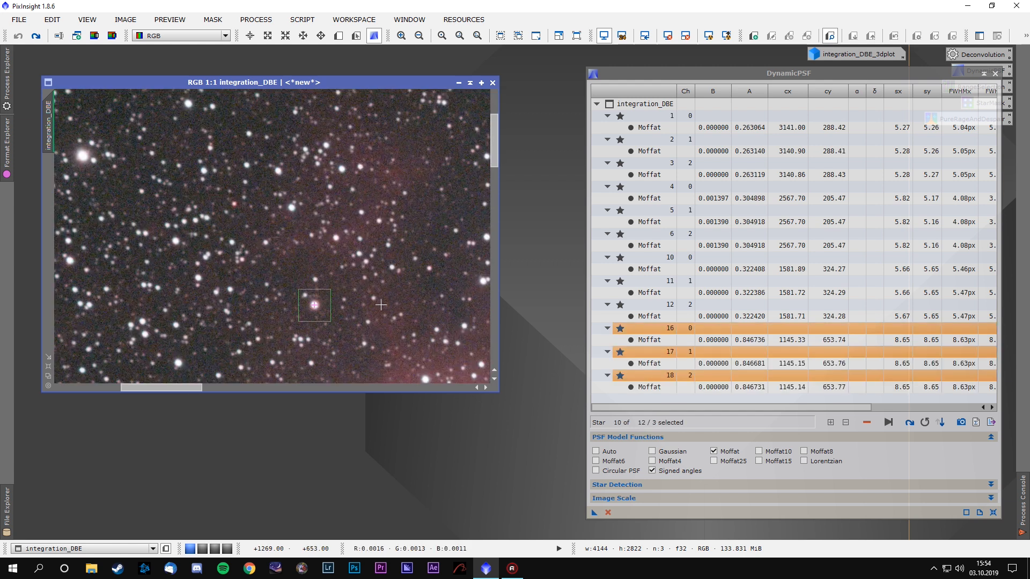
key("Delete")
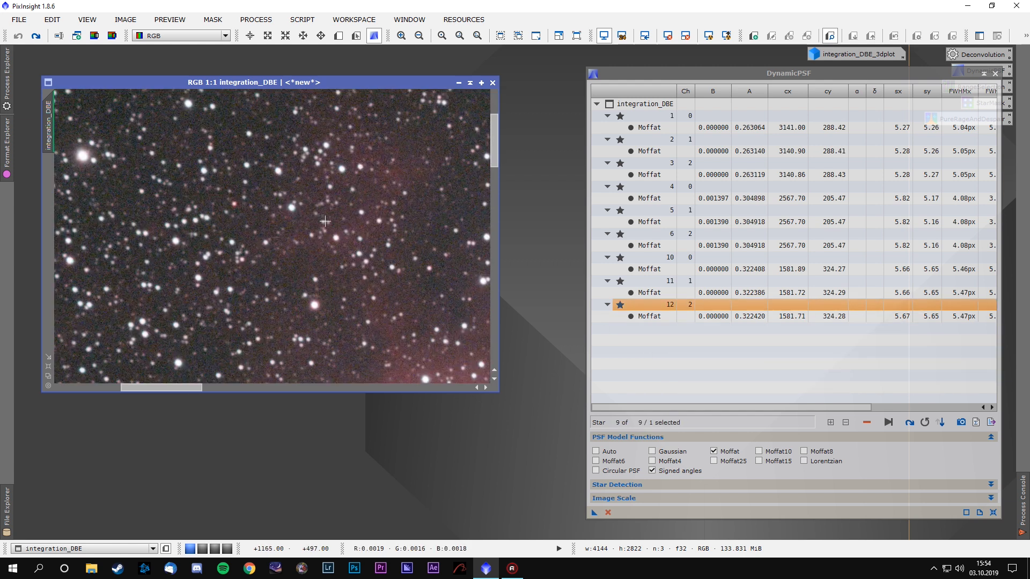
left_click(291, 207)
- Try twice to sample the bright star at the edge of the red nebula and delete its entries from the star list
left_click_drag(423, 286, 390, 243)
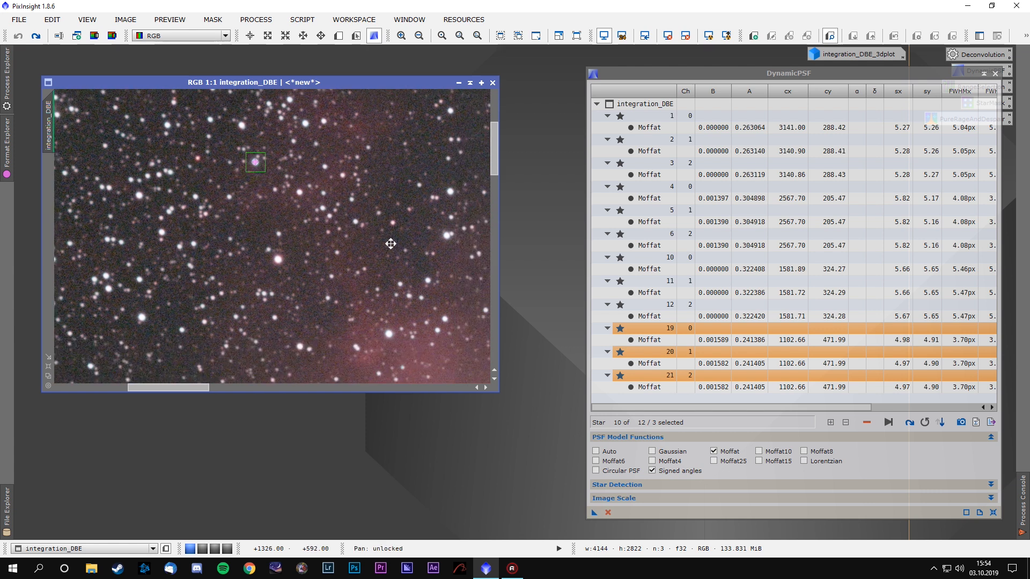
left_click(358, 298)
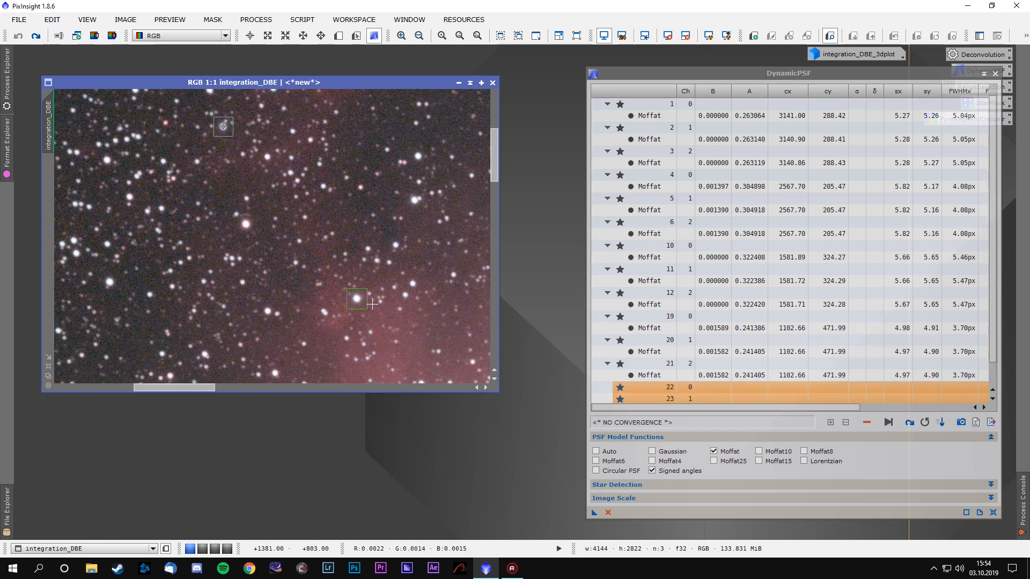
left_click(356, 298)
scroll(644, 294, "down", 1)
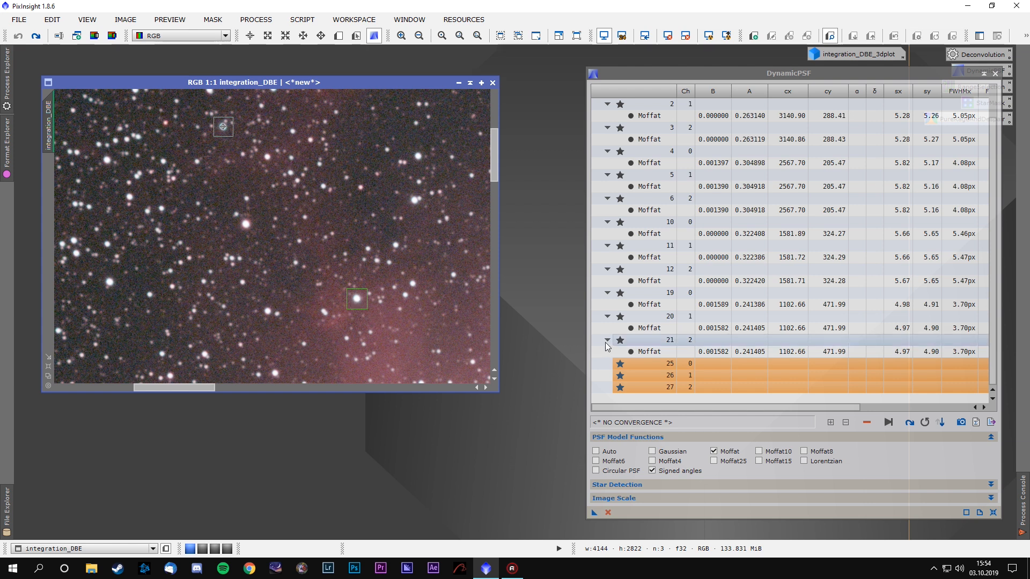
left_click(617, 352)
left_click(638, 364)
key("Delete")
left_click(652, 378)
key("Delete")
key("Delete")
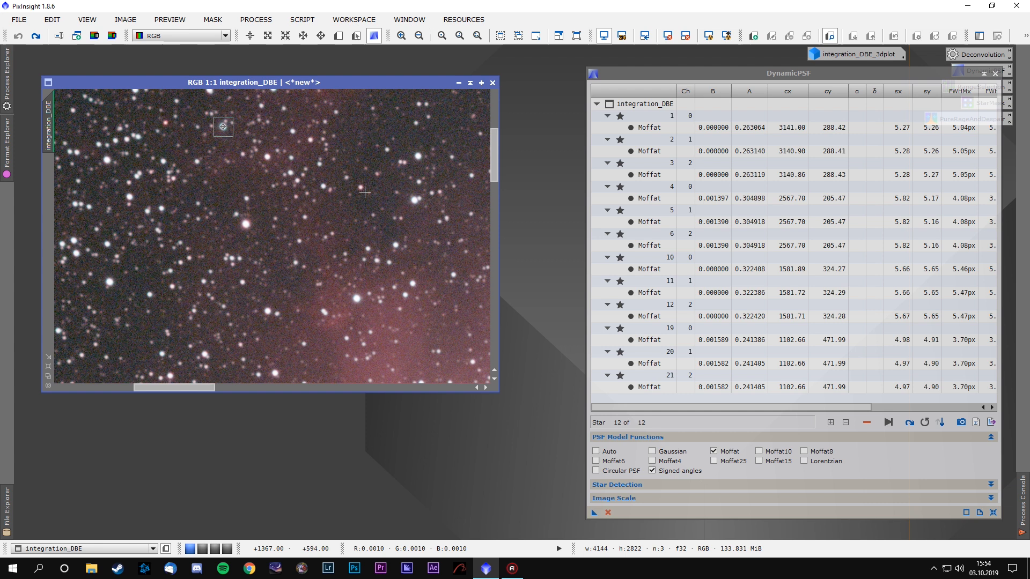
- Sample the medium-bright star just above the very bright one in the field left of the nebula
scroll(364, 192, "down", 5)
scroll(364, 192, "left", 2)
left_click(287, 238)
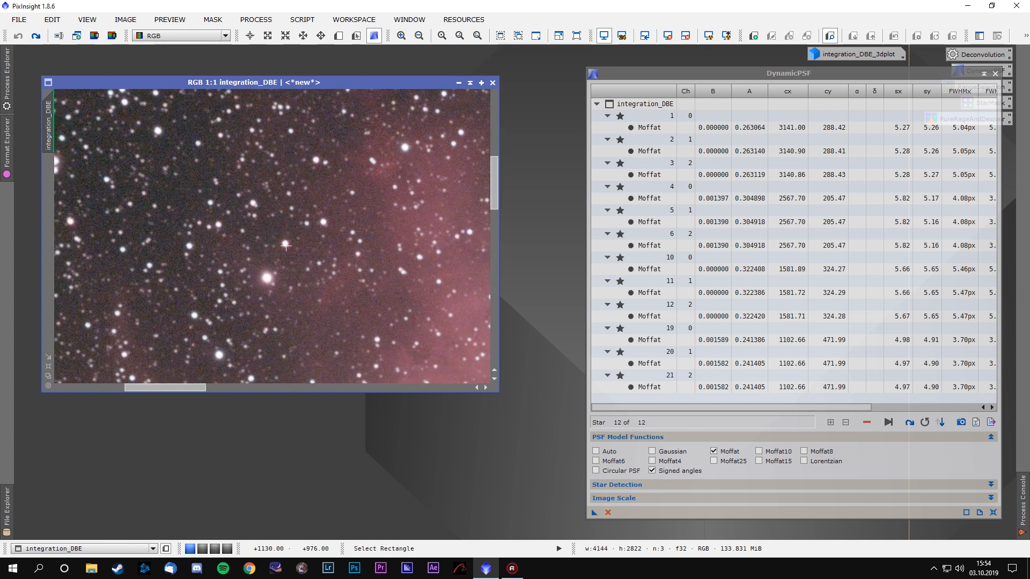
- Try one more star sample in the field left of the nebula and delete its entries
key("space")
left_click_drag(287, 239, 348, 161)
left_click(312, 271)
key("Delete")
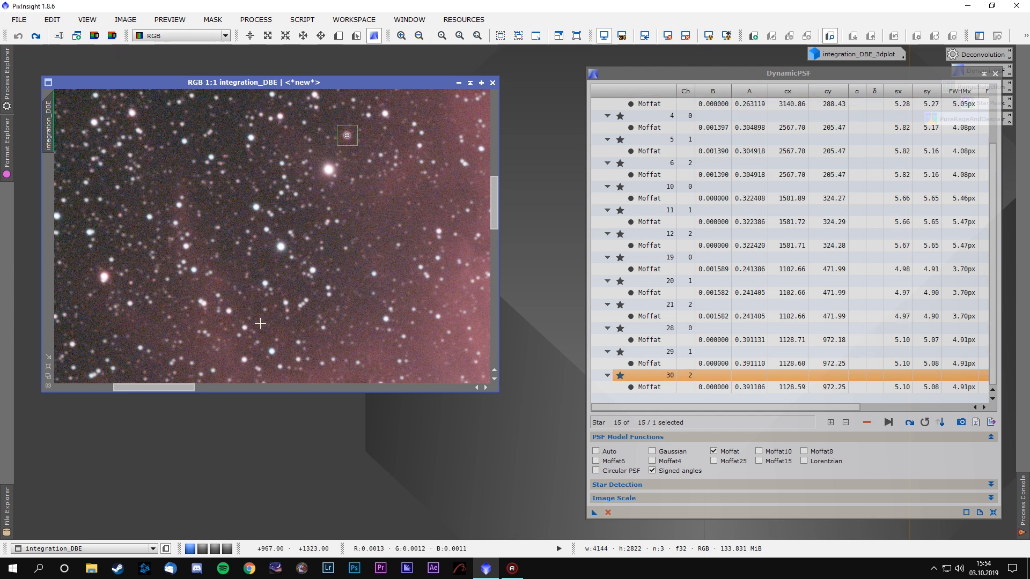
- Try the bright star inside the nebula, delete its entries, and sample the bright star at the nebula's lower left edge instead
key("space")
left_click_drag(349, 303, 120, 233)
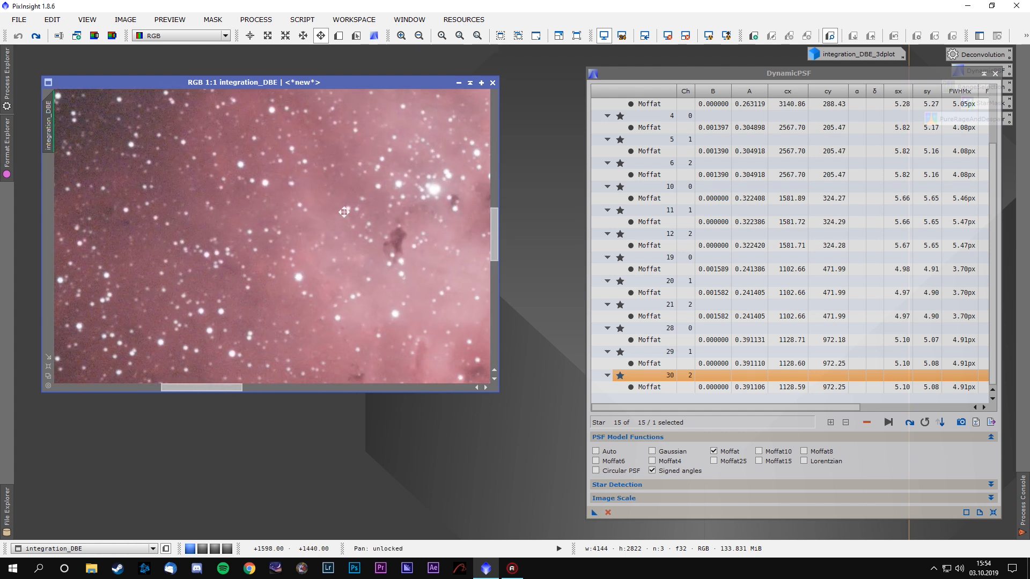
left_click(297, 275)
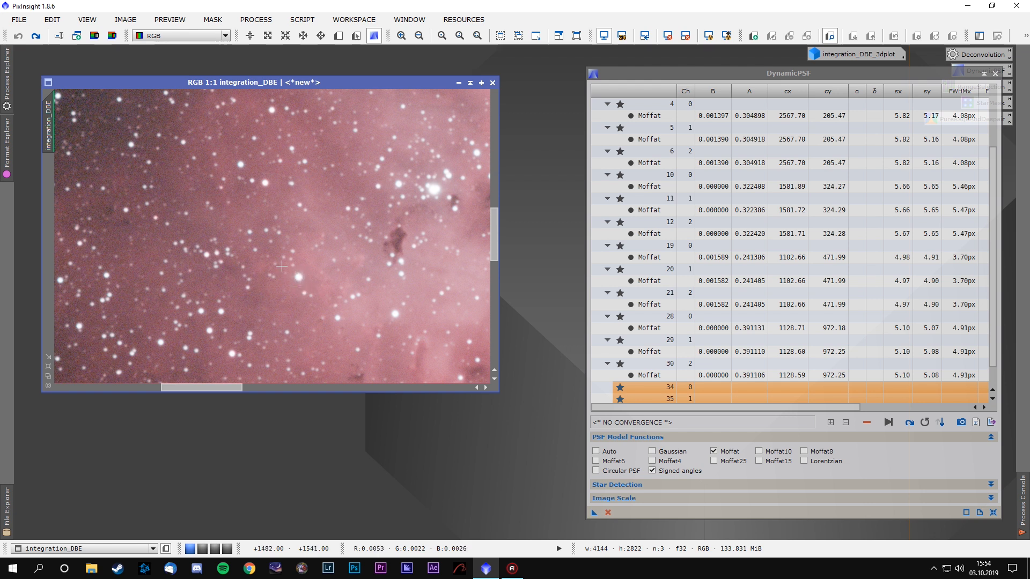
left_click(649, 378)
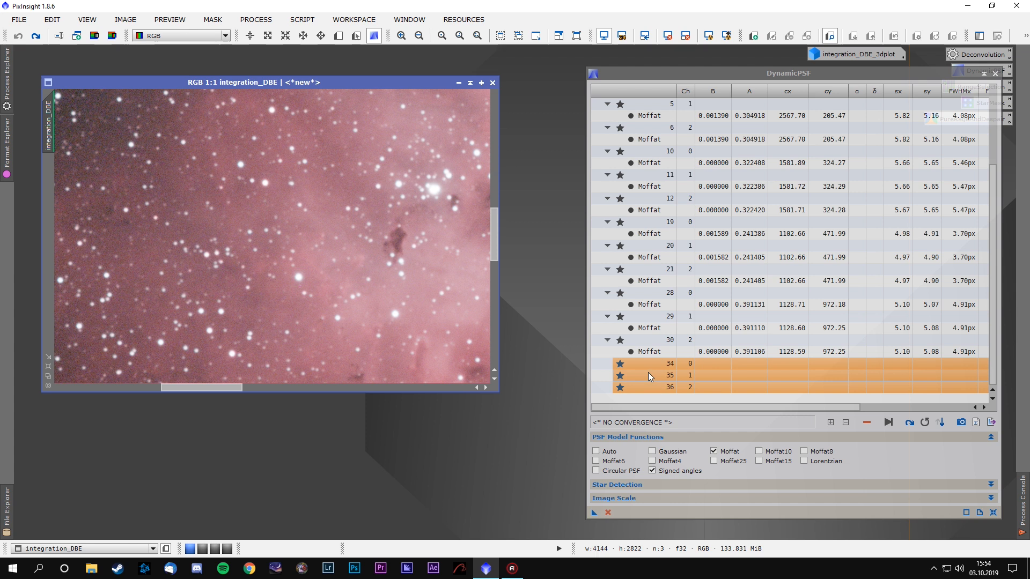
left_click_drag(147, 360, 278, 263)
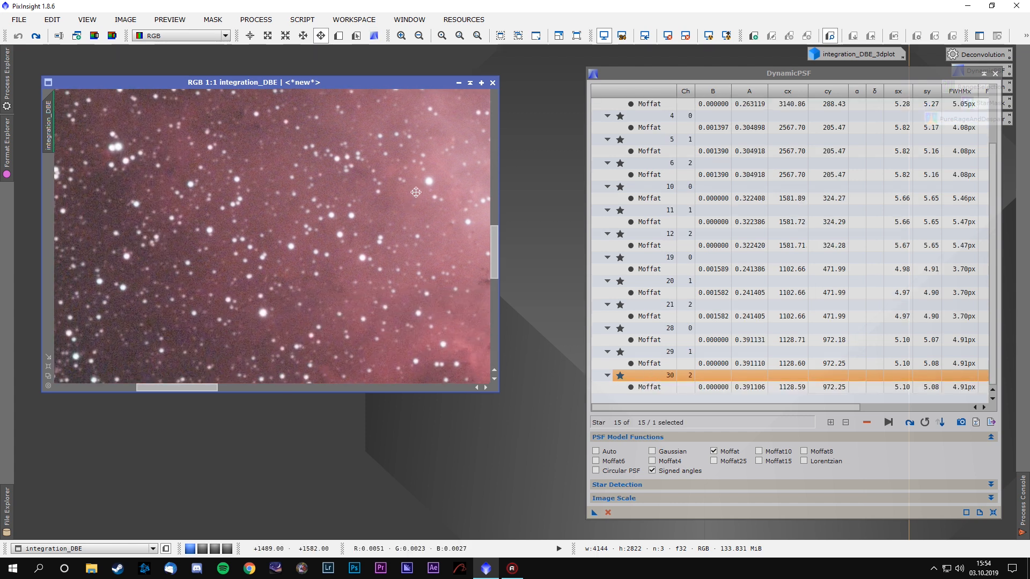
left_click(268, 314)
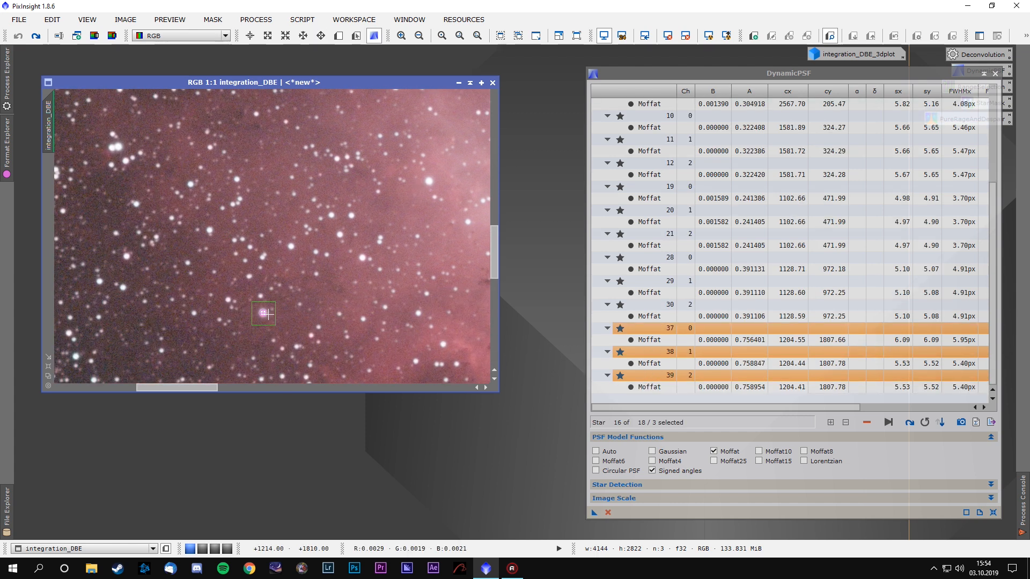
- Try two star samples in the dark field below the nebula, including the very bright one, and delete their entries
left_click_drag(180, 269, 338, 169)
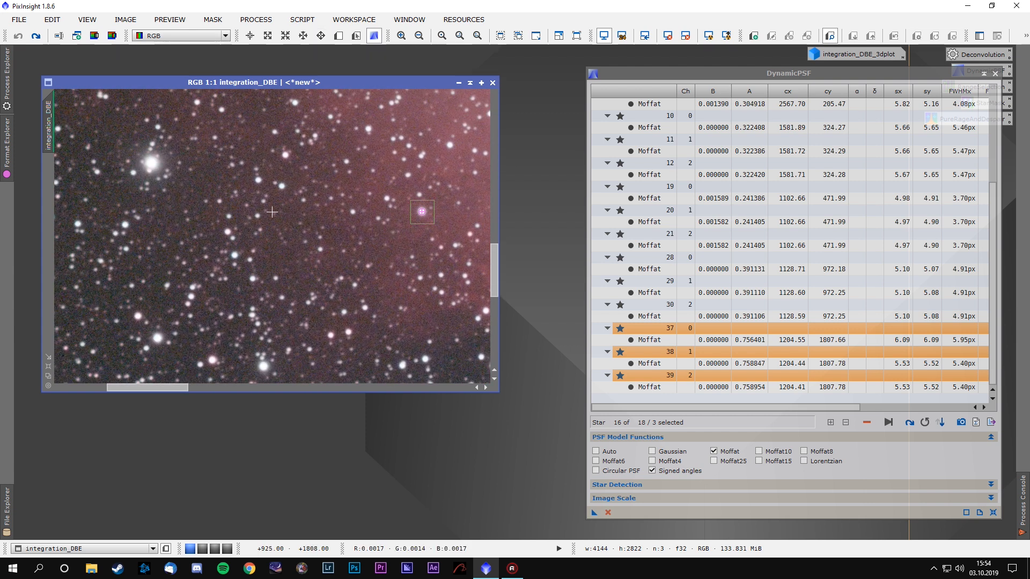
left_click_drag(405, 366, 373, 254)
left_click(450, 244)
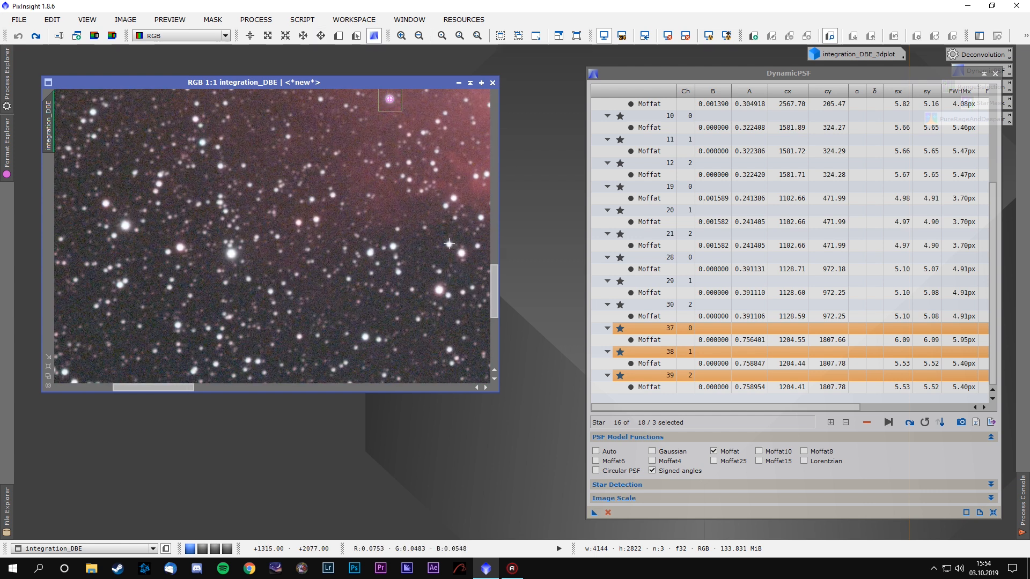
key("Delete")
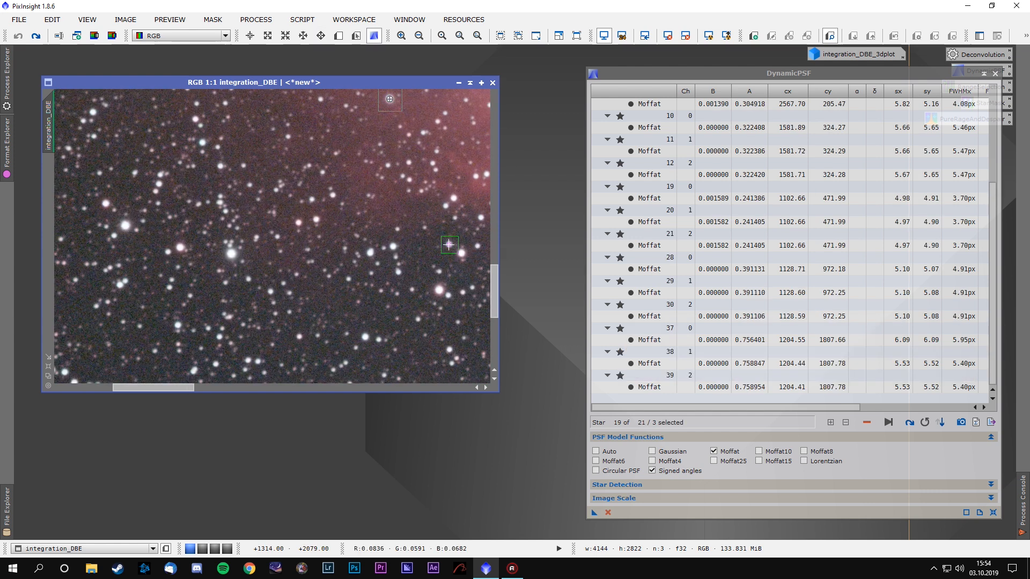
left_click_drag(349, 265, 368, 221)
left_click(250, 209)
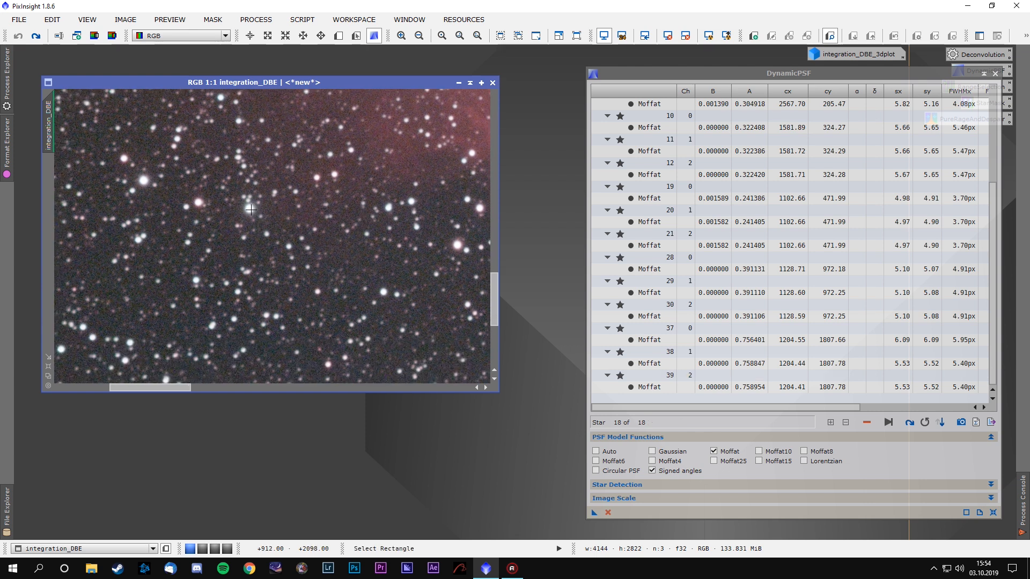
key("Delete")
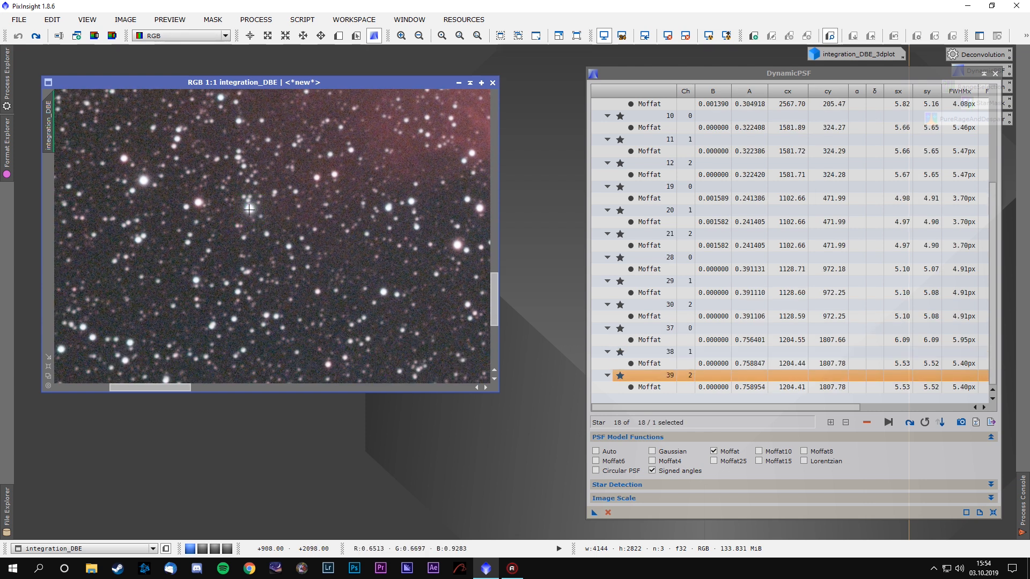
- Sample three bright stars across the dark field below the nebula
left_click(199, 203)
left_click_drag(426, 244, 287, 209)
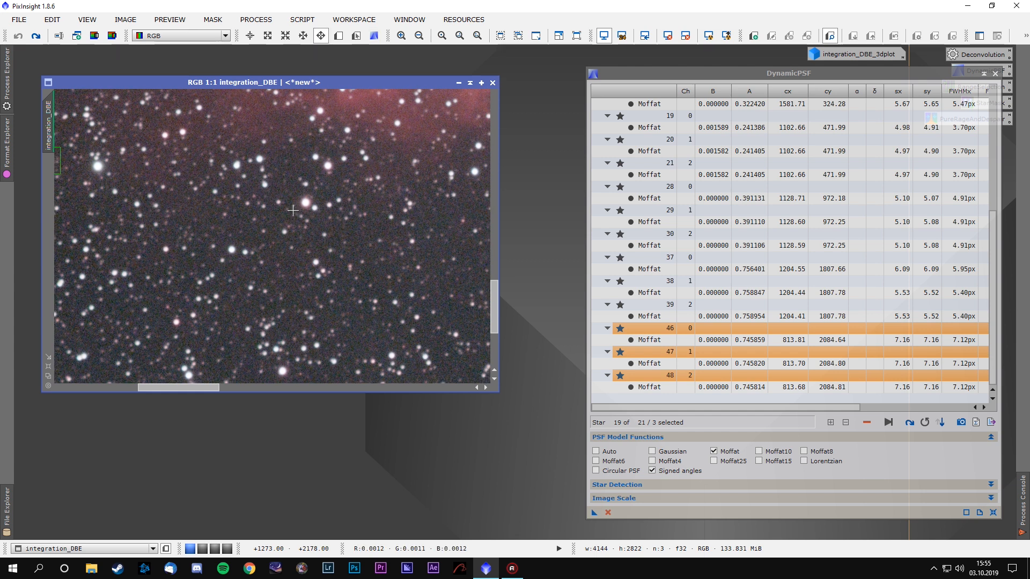
left_click(314, 156)
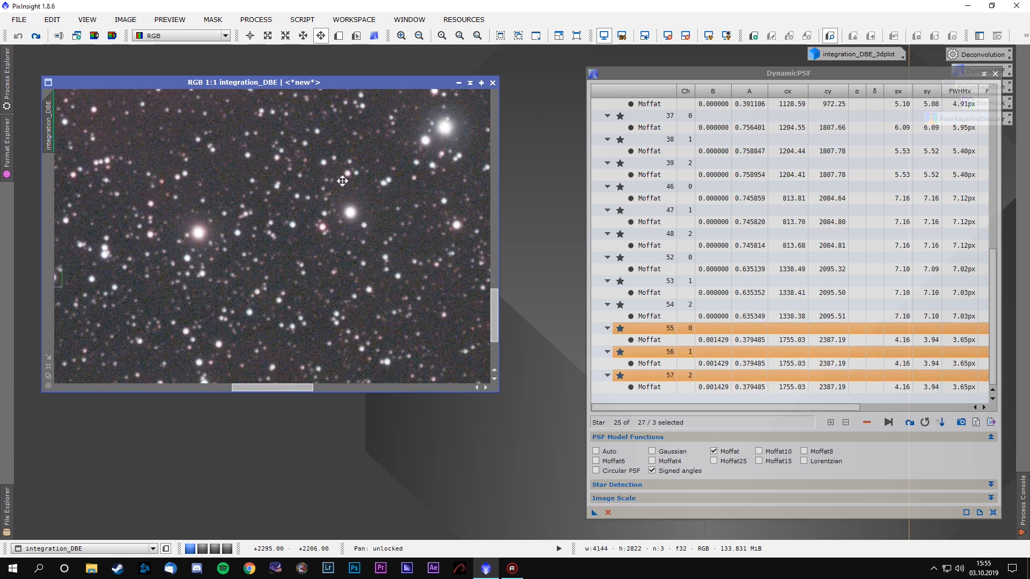
- Try sampling the smaller star beside the very bright one below the nebula and delete its entries
left_click_drag(345, 179, 336, 209)
left_click(416, 168)
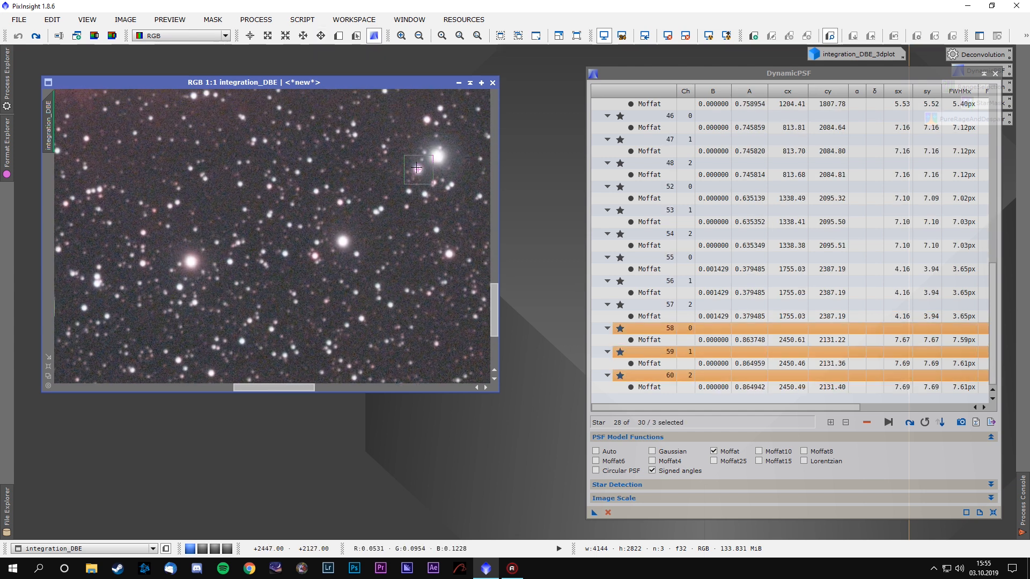
key("Delete")
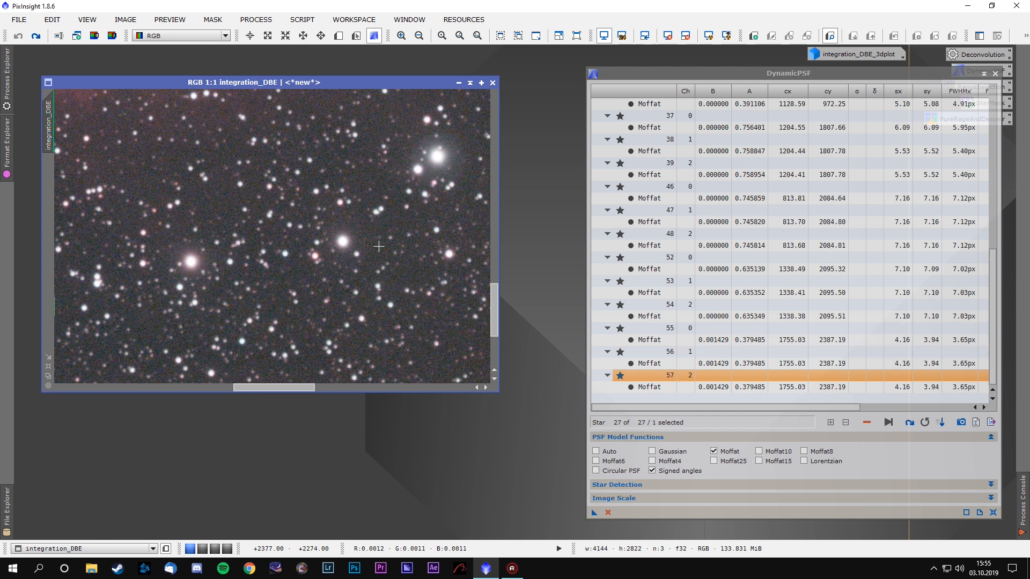
- Sample the moderately bright star up and to the right of the very bright star pair below the nebula
left_click_drag(426, 274, 439, 228)
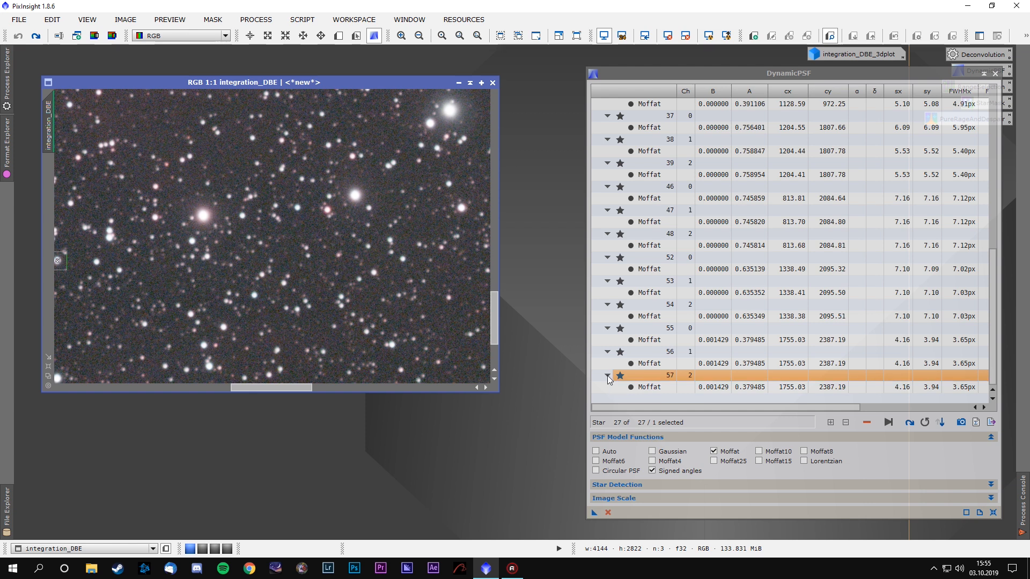
scroll(697, 322, "up", 10)
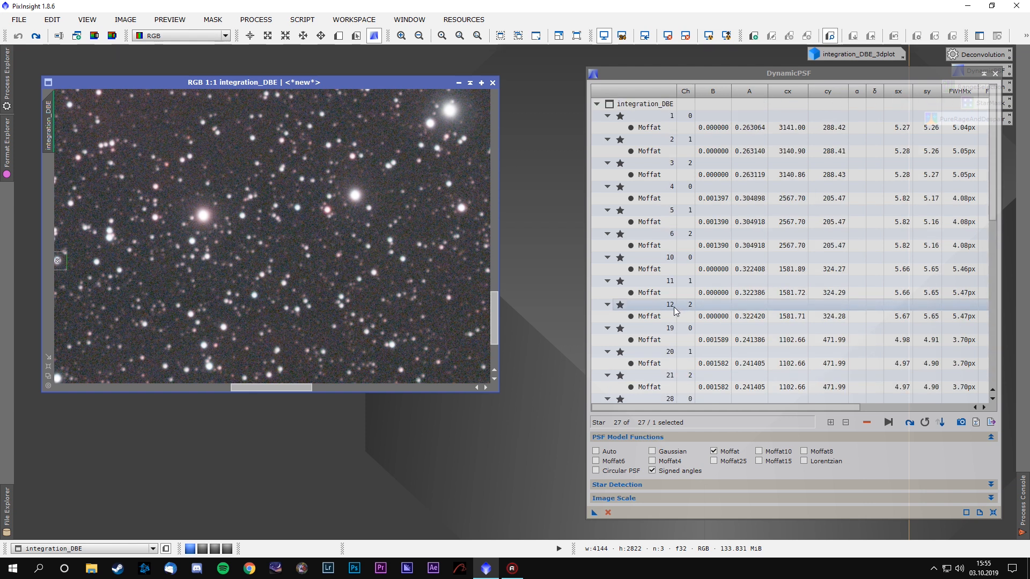
left_click(321, 35)
left_click_drag(475, 186, 319, 285)
key("space")
left_click(433, 171)
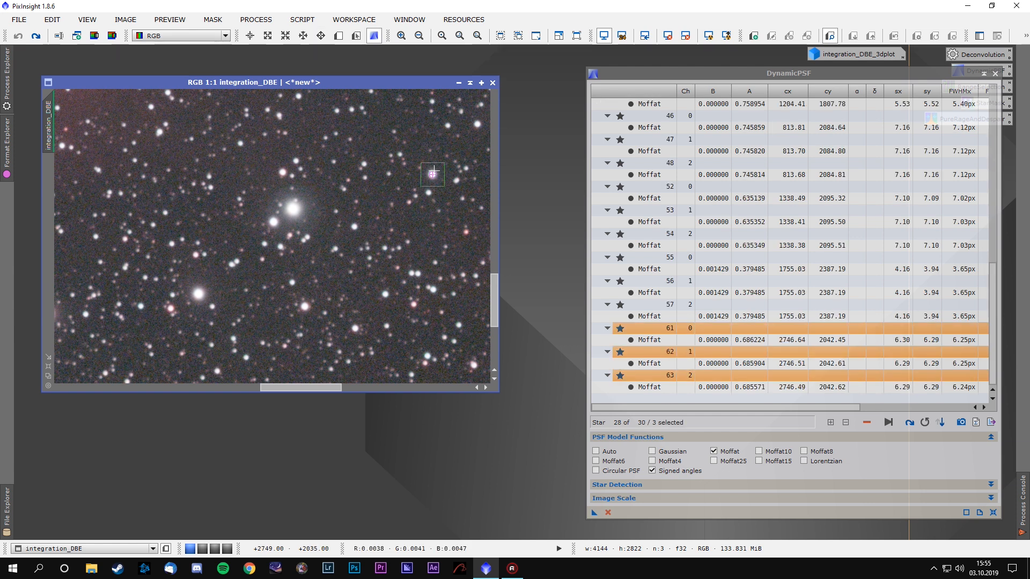
- Try the bright star directly above the last sample, delete its entries, and sample the white star nearer the nebula's lower right edge instead
scroll(402, 241, "up", 5)
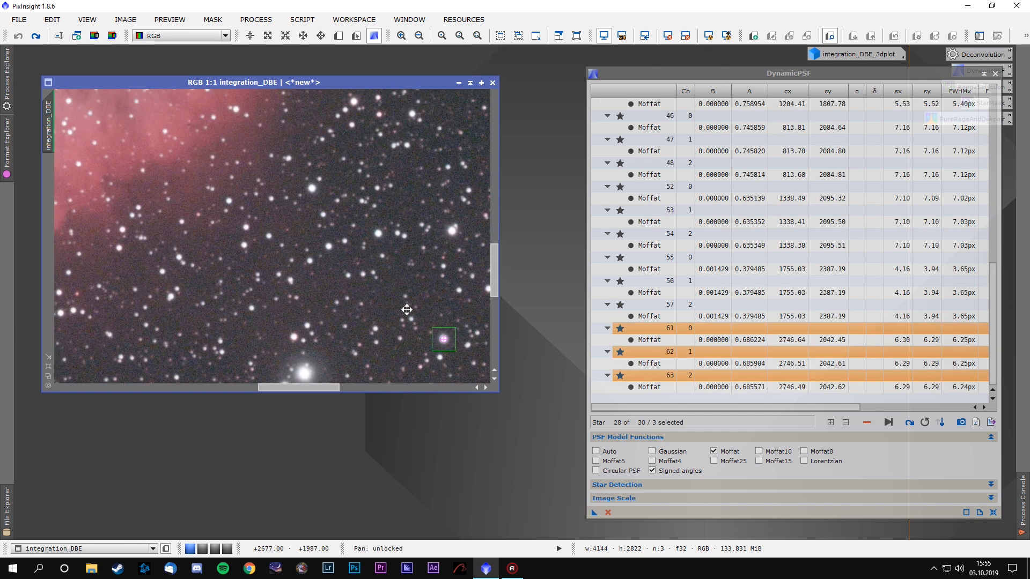
left_click(452, 230)
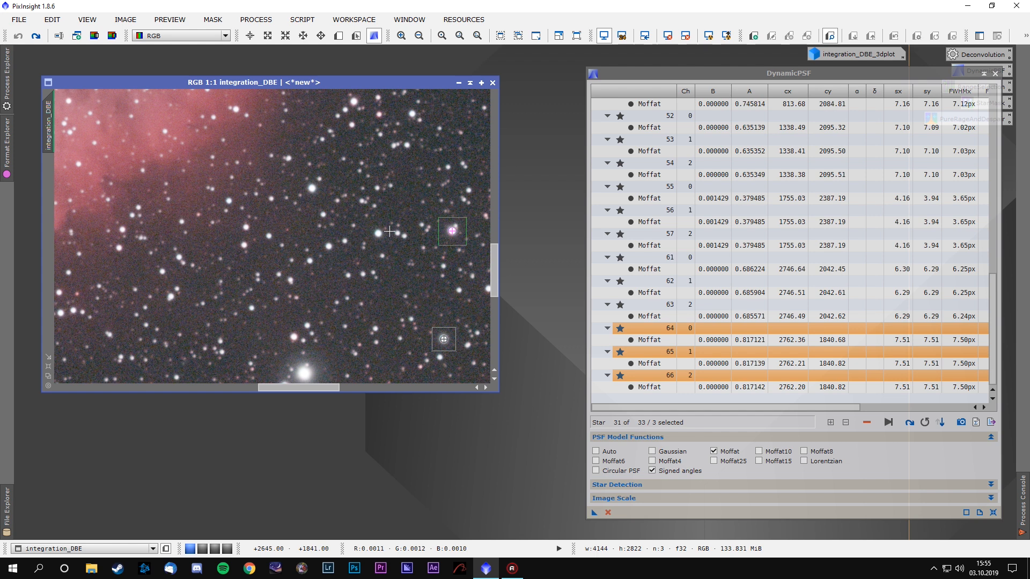
key("Delete")
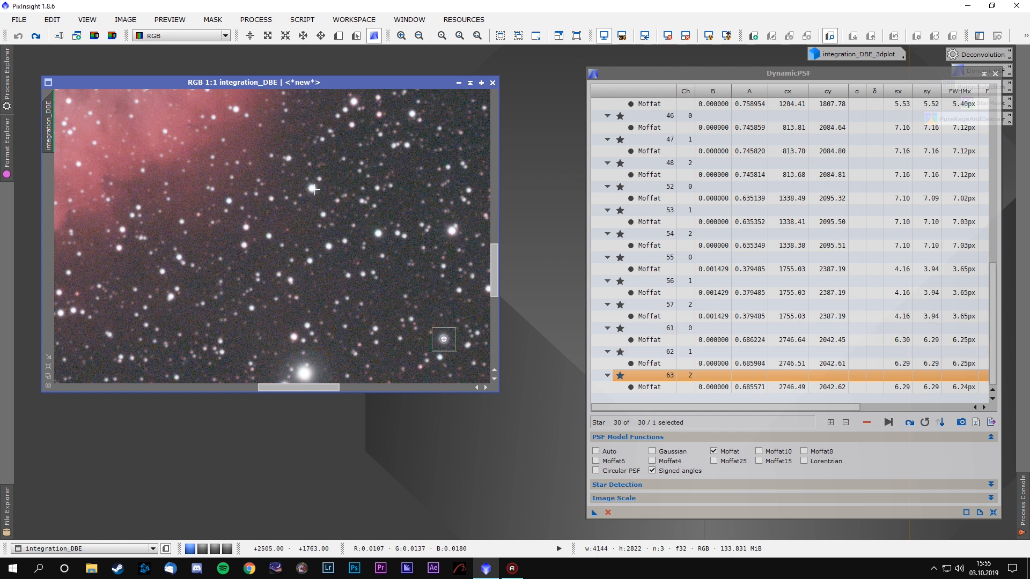
left_click(314, 188)
- Try two more star samples along the nebula's right side and delete their entries
left_click_drag(393, 180, 376, 309)
left_click(419, 191)
key("Delete")
left_click_drag(370, 175, 410, 271)
left_click(290, 220)
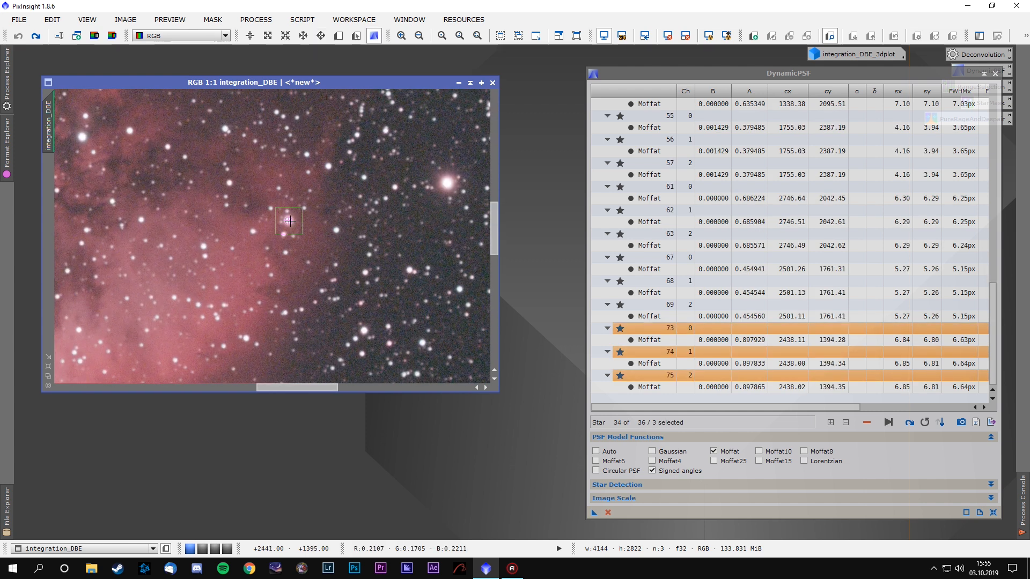
key("Delete")
- Sample three more stars around the upper part of the nebula
left_click_drag(357, 138, 289, 238)
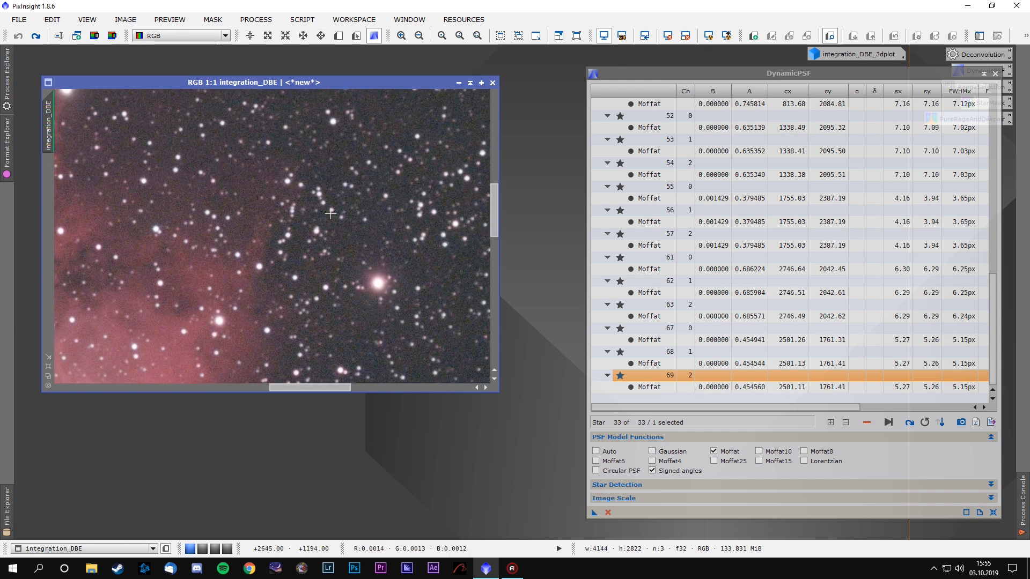
left_click_drag(225, 205, 326, 287)
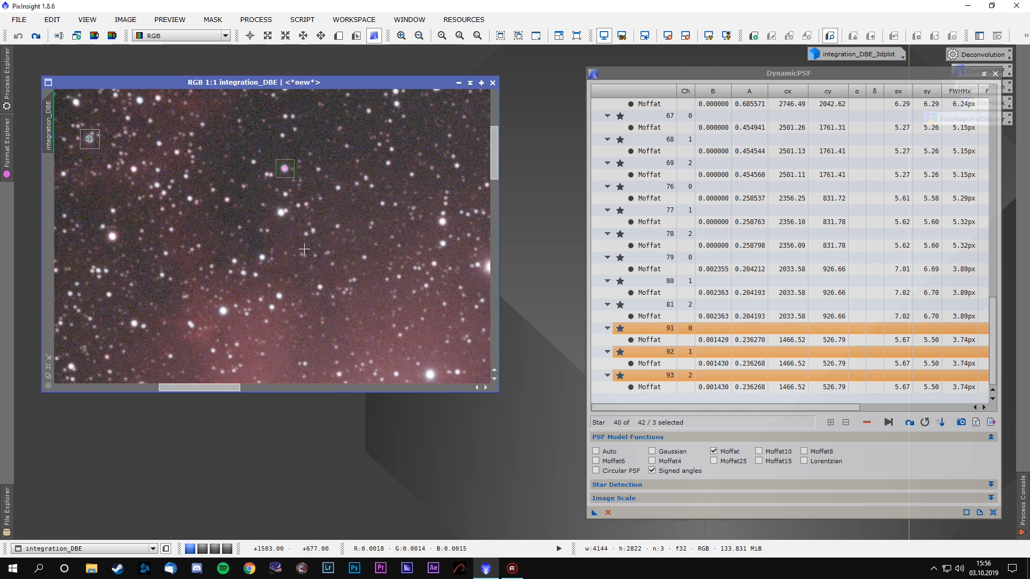
scroll(323, 272, "down", 4)
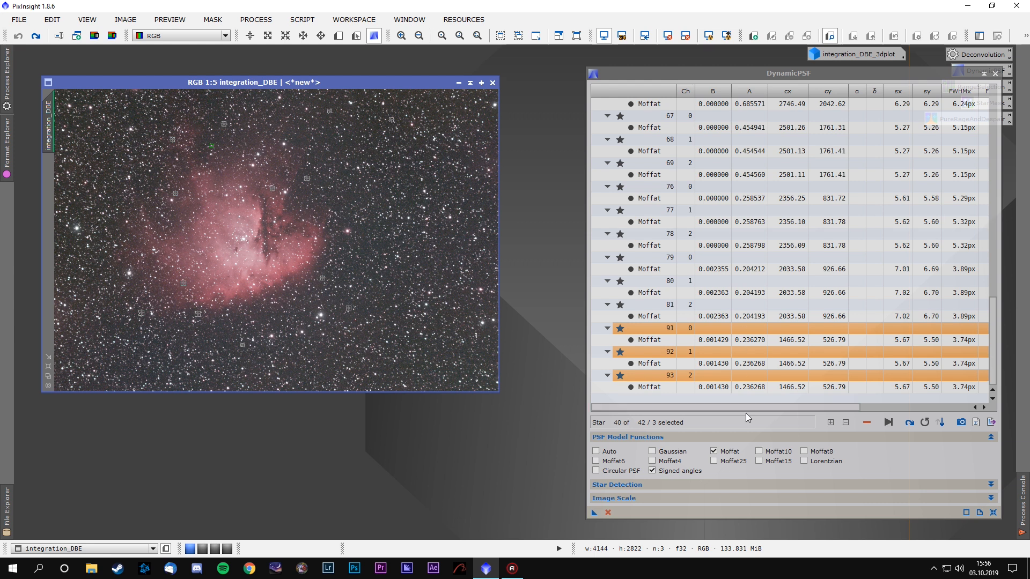
- Review the fit parameters of the sampled stars and export the synthetic PSF as an image
left_click_drag(762, 404, 890, 405)
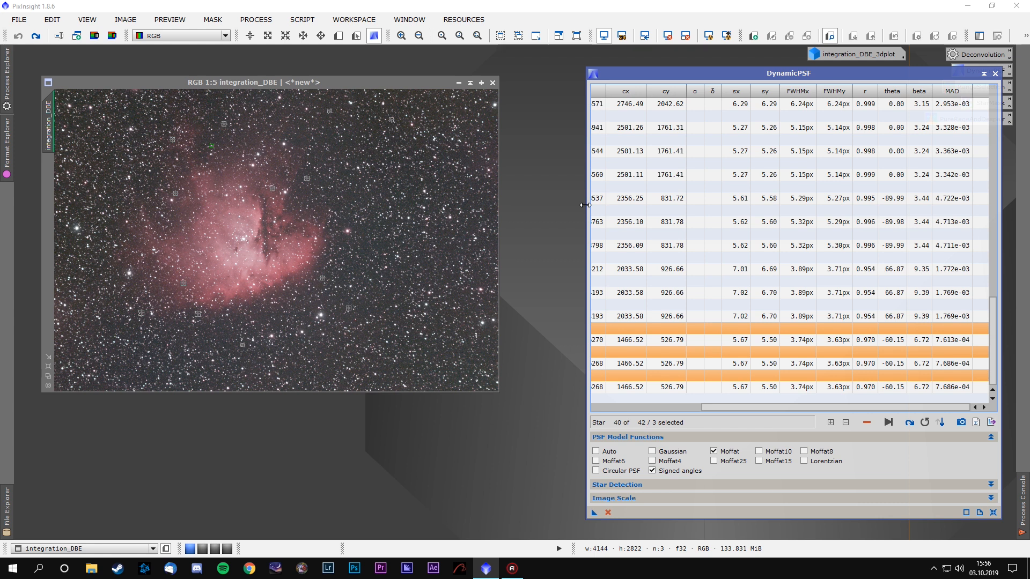
left_click_drag(849, 408, 737, 408)
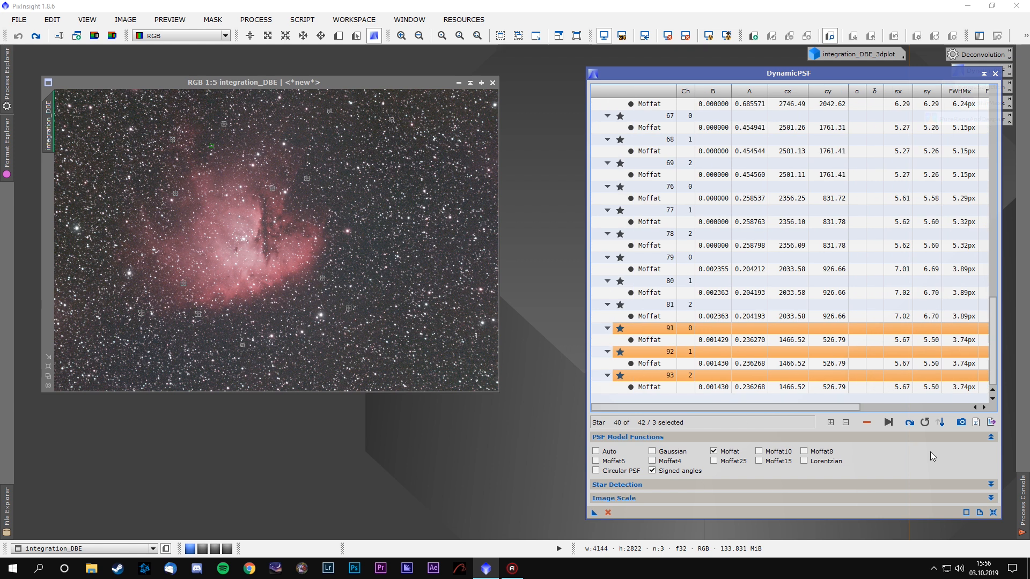
left_click(961, 423)
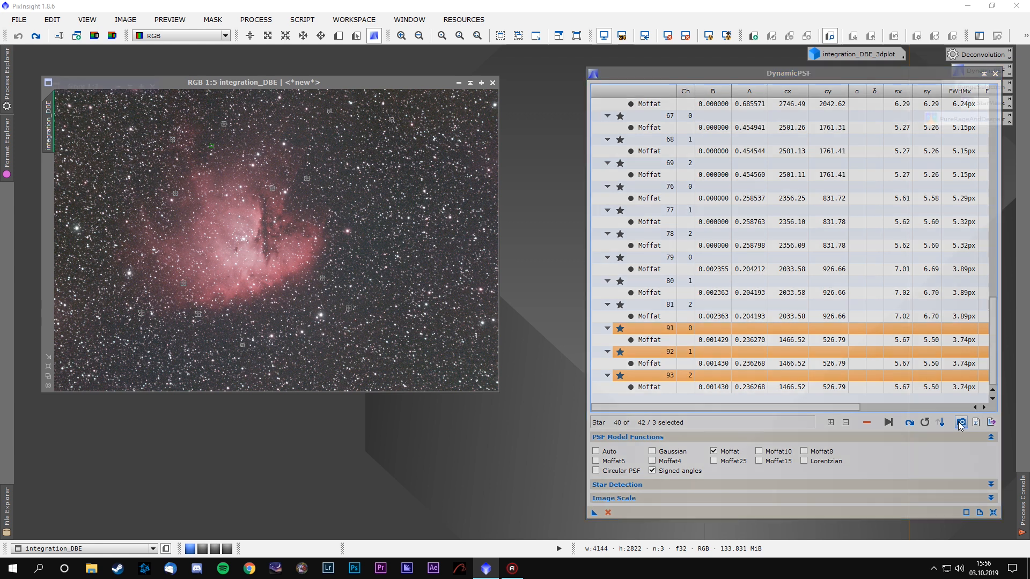
- Inspect the PSF image enlarged, applying an automatic screen stretch temporarily and resetting it
scroll(119, 150, "up", 8)
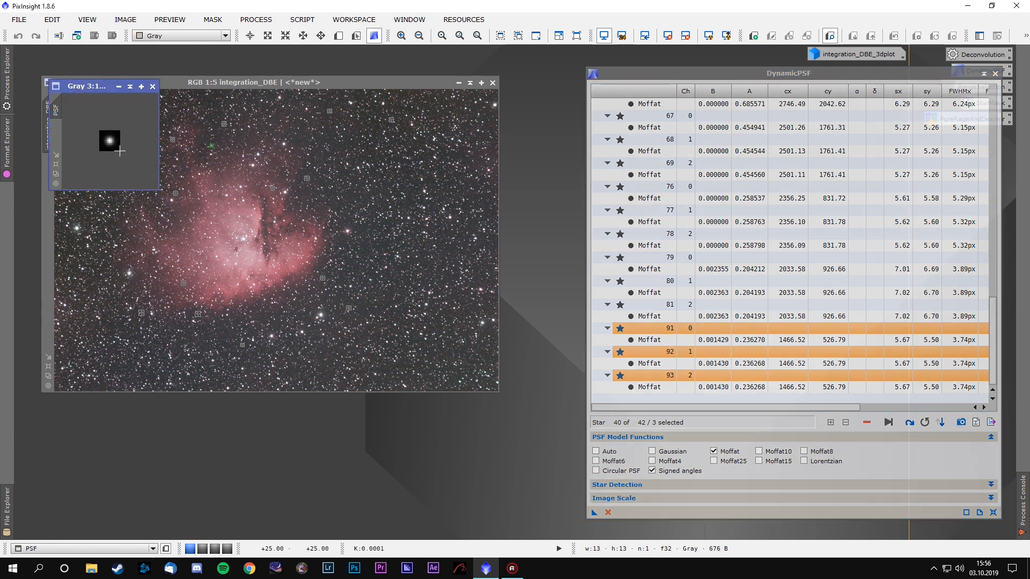
scroll(120, 151, "up", 2)
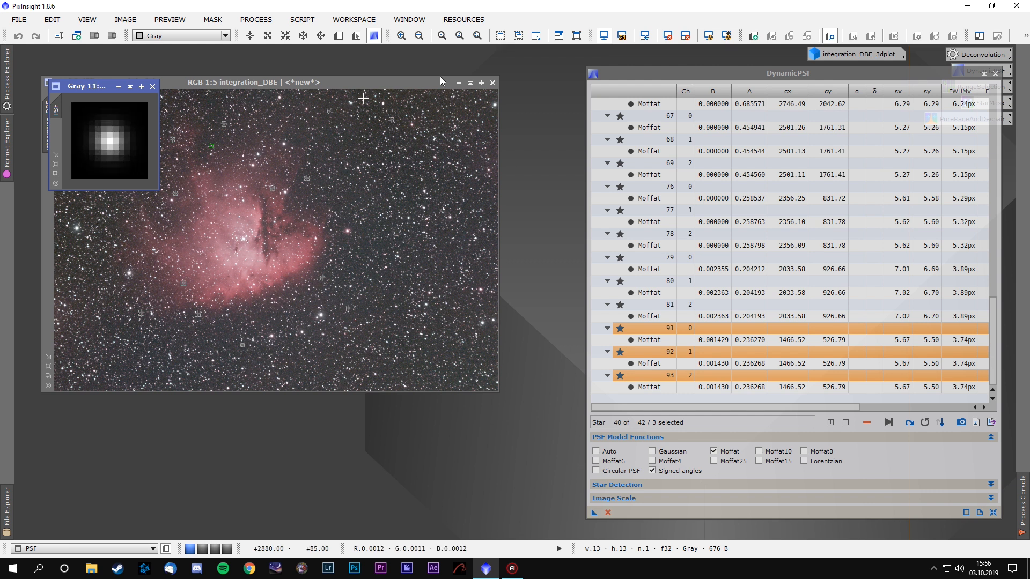
left_click(710, 36)
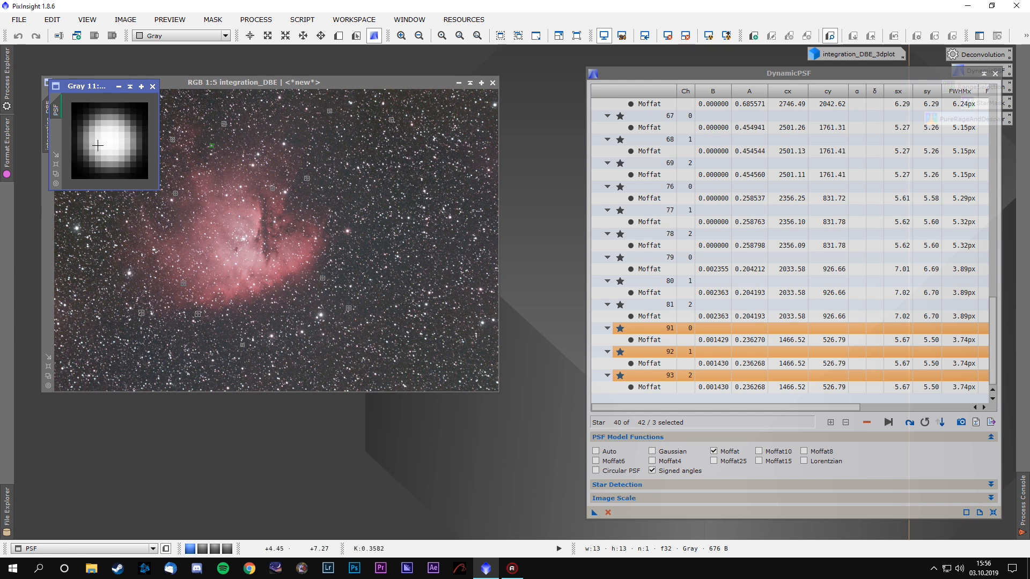
left_click(670, 36)
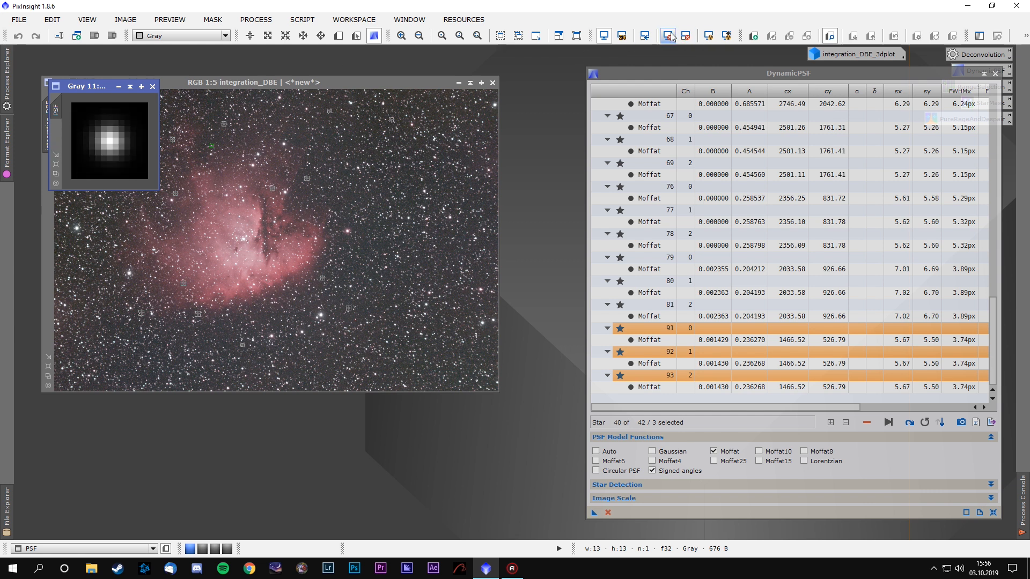
- Close DynamicPSF, ending its active session, and place the PSF image beside the nebula image
left_click(994, 73)
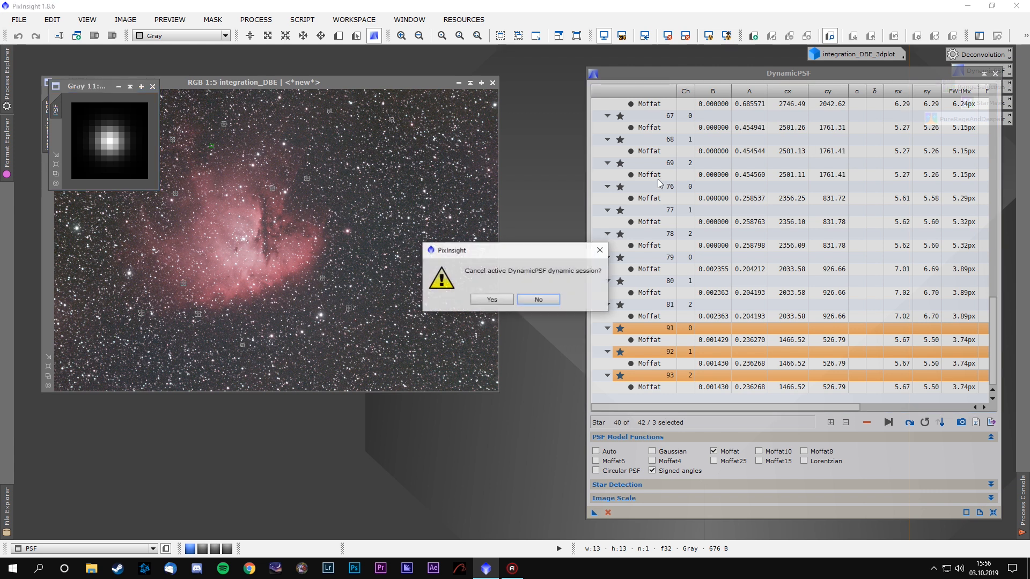
left_click(490, 299)
left_click_drag(79, 86, 720, 56)
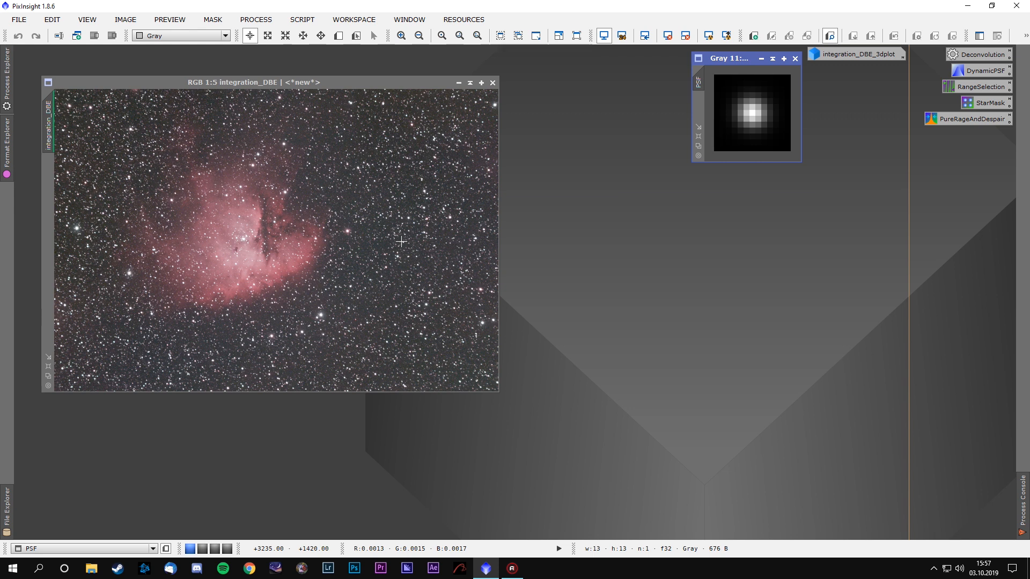
- Open RangeSelection with a real-time preview for integration_DBE and arrange both windows next to the nebula image
scroll(318, 202, "up", 4)
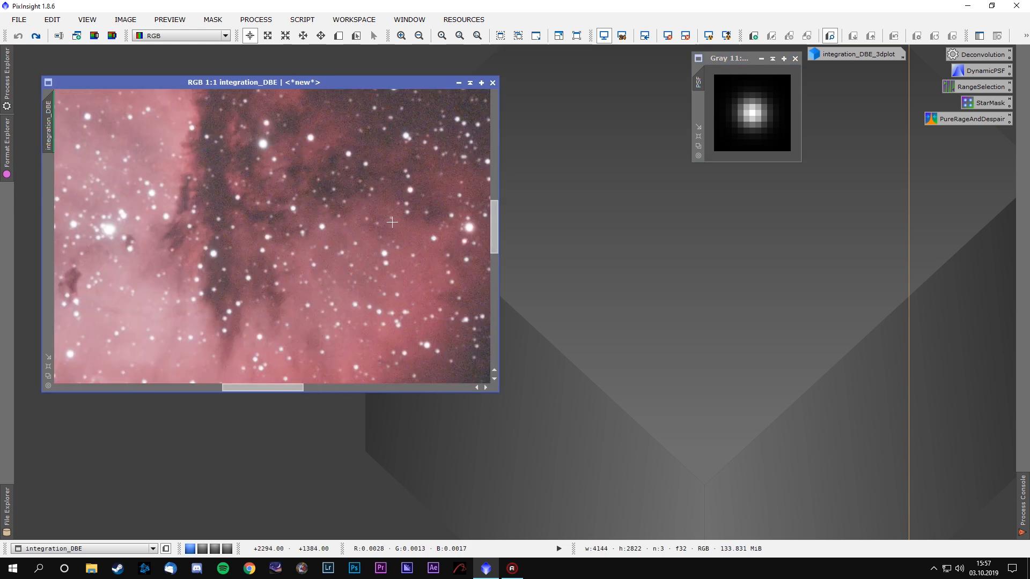
left_click_drag(255, 332, 242, 350)
scroll(283, 259, "up", 2)
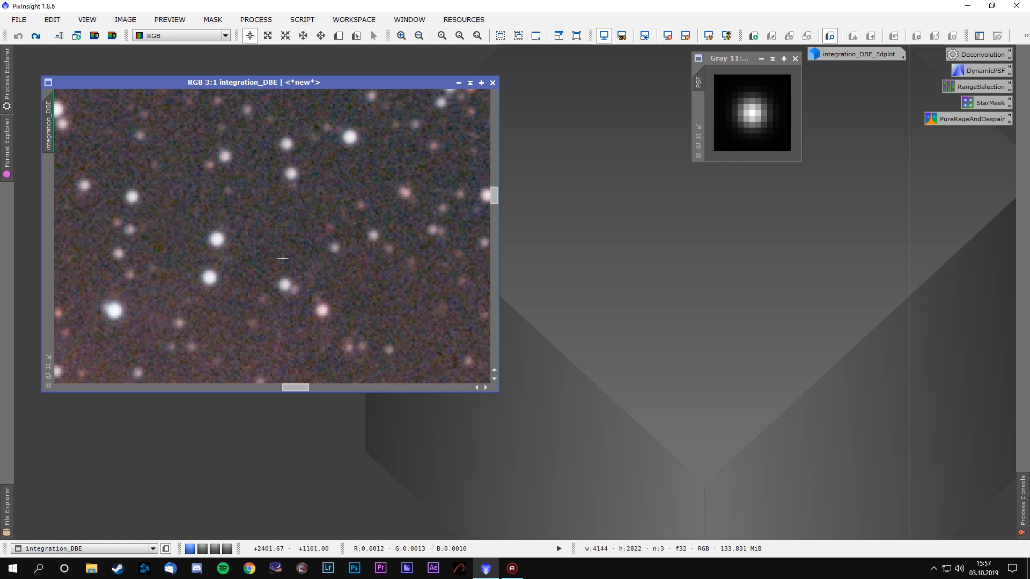
scroll(282, 258, "down", 6)
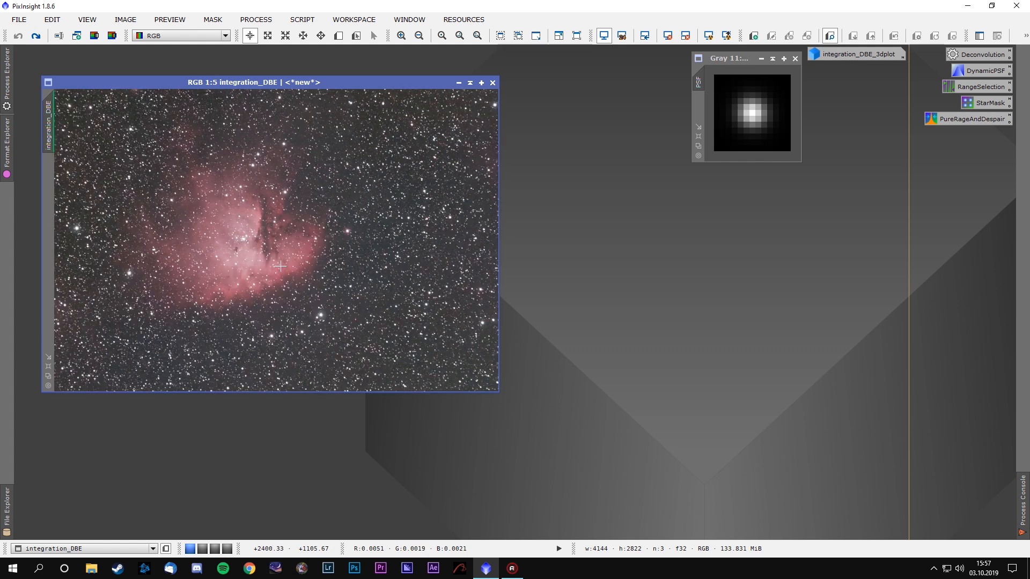
double_click(973, 89)
left_click_drag(791, 62, 784, 181)
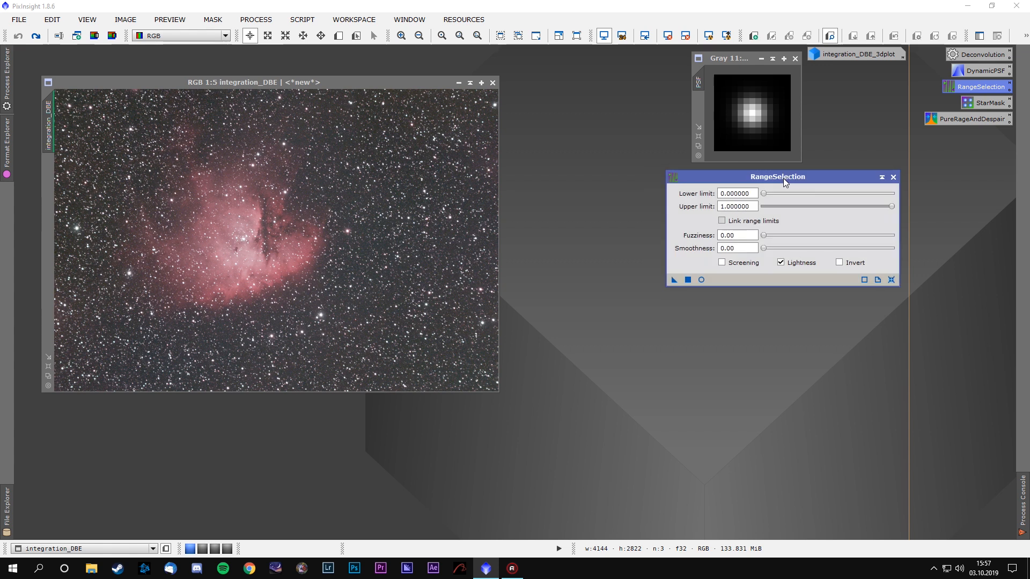
left_click(700, 280)
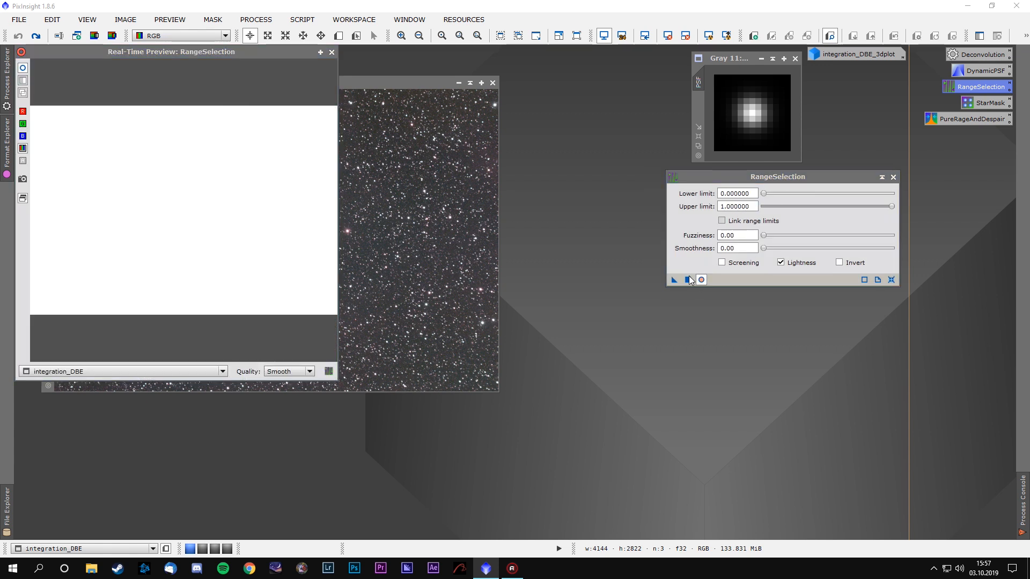
left_click_drag(262, 61, 437, 154)
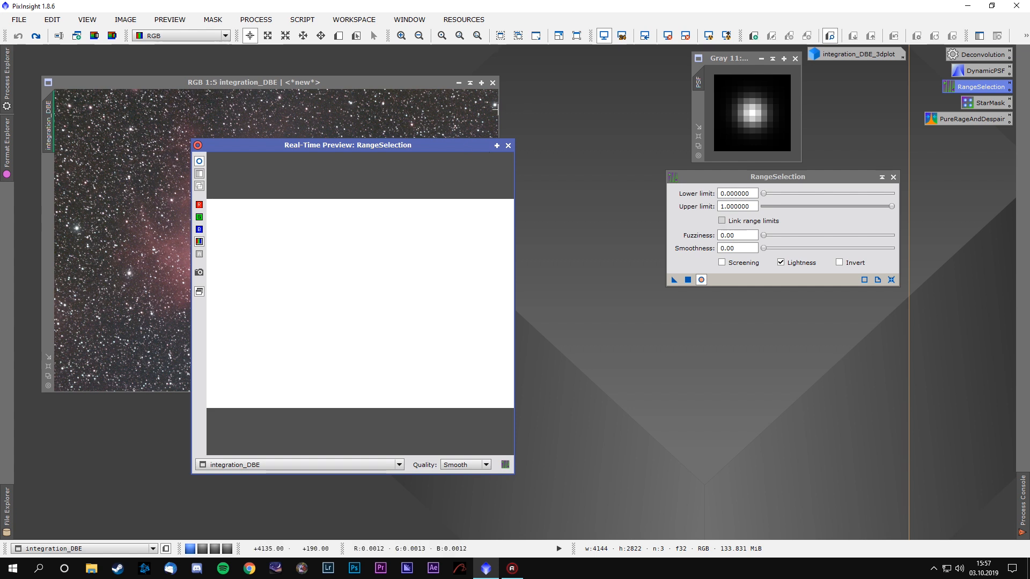
left_click_drag(455, 142, 571, 216)
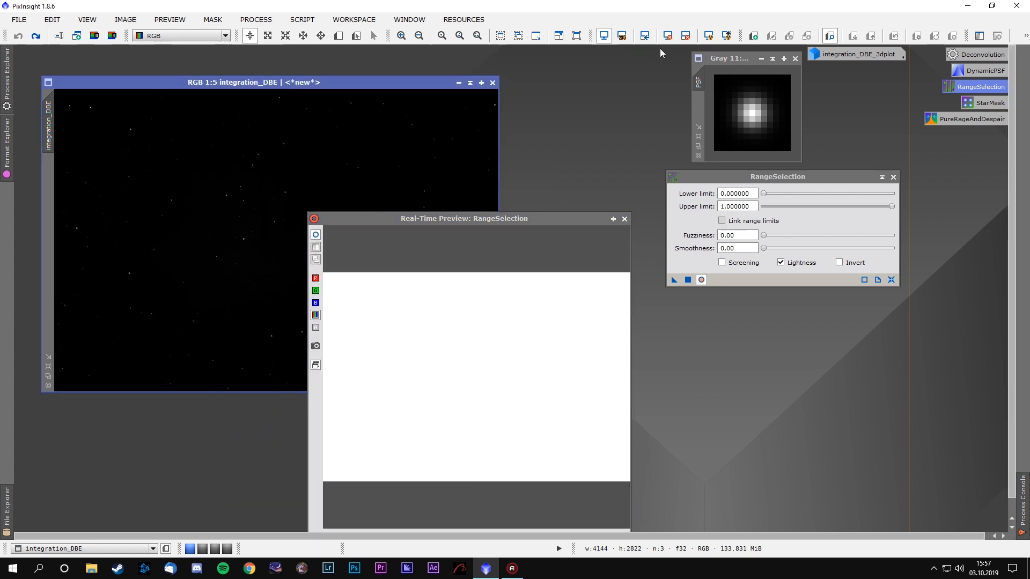
left_click_drag(519, 219, 430, 112)
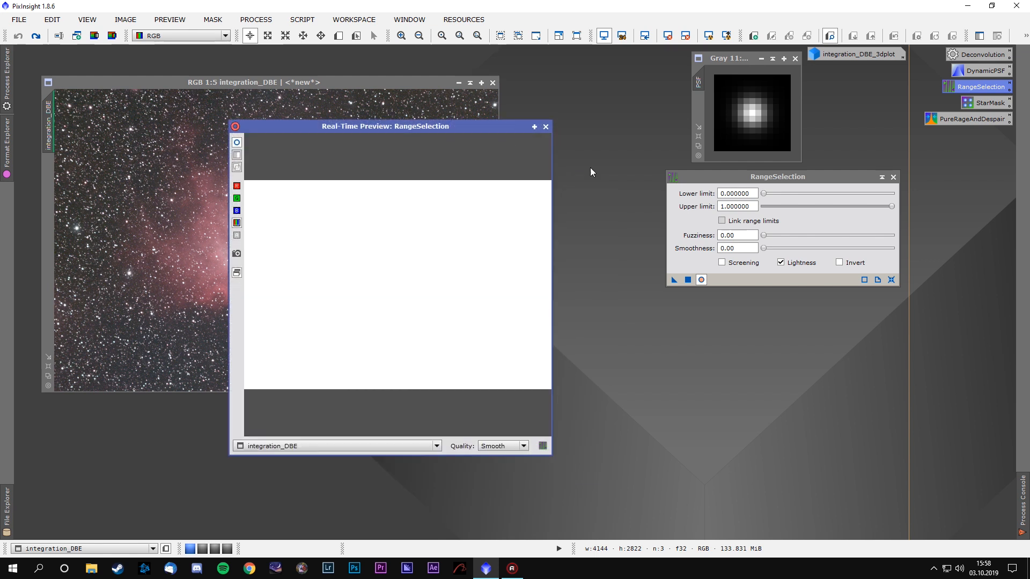
- Try lower limits of 0.002 and 0.003 for the range selection in the real-time preview
left_click(735, 193)
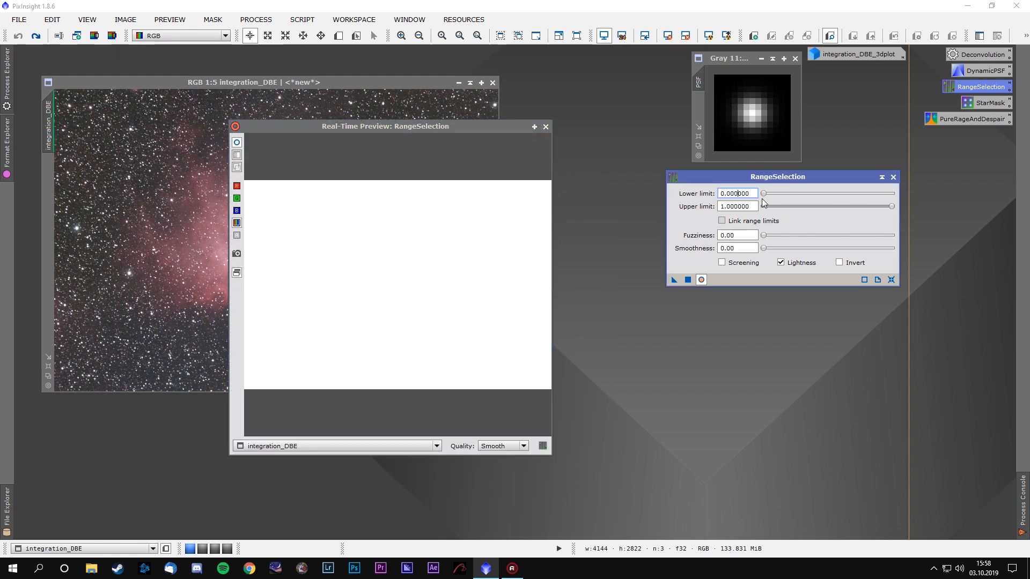
type("2")
key("Return")
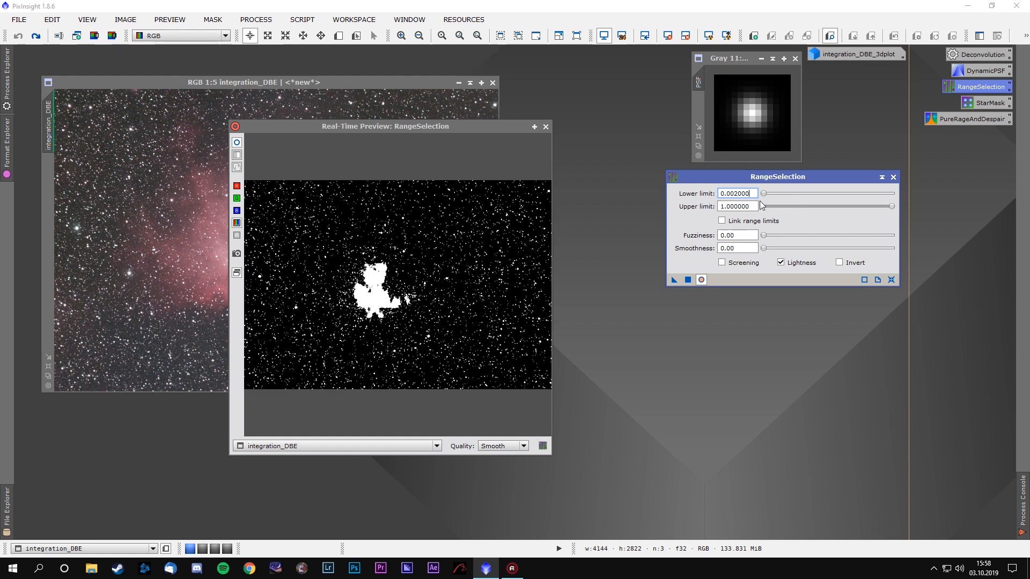
key("BackSpace")
type("3")
key("Return")
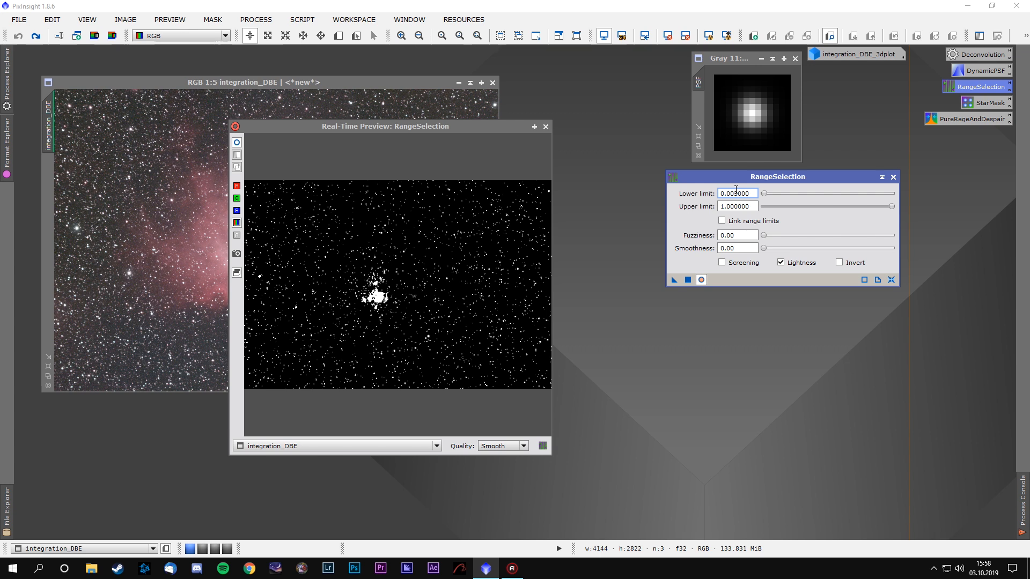
- Set the range selection's lower limit to 0.001 and create the range mask from integration_DBE
mouse_move(762, 194)
left_mouse_down()
mouse_move(831, 194)
mouse_move(762, 196)
left_mouse_up()
type("5")
key("Return")
left_click_drag(733, 194, 742, 194)
key("Return")
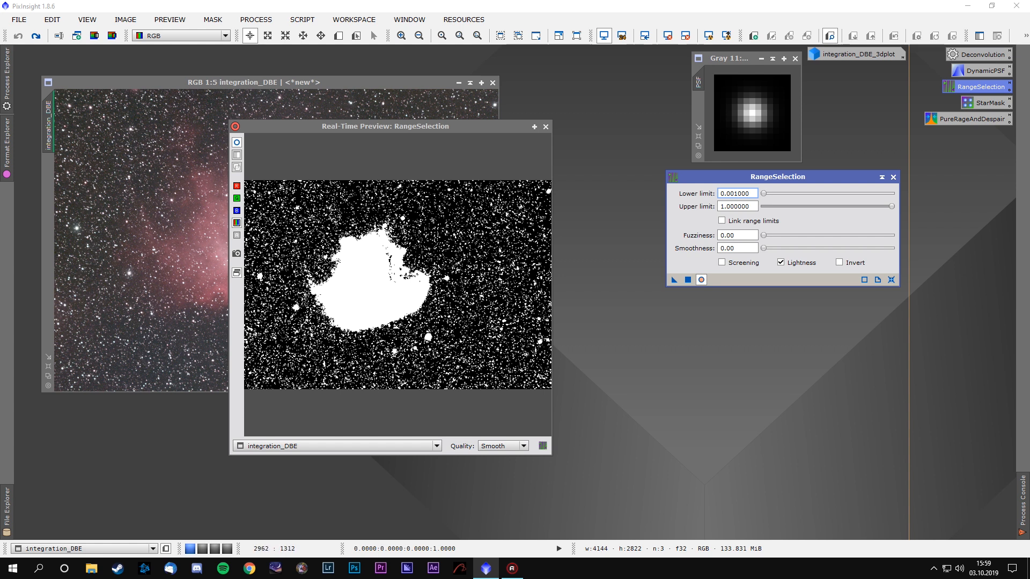
left_click_drag(379, 128, 735, 152)
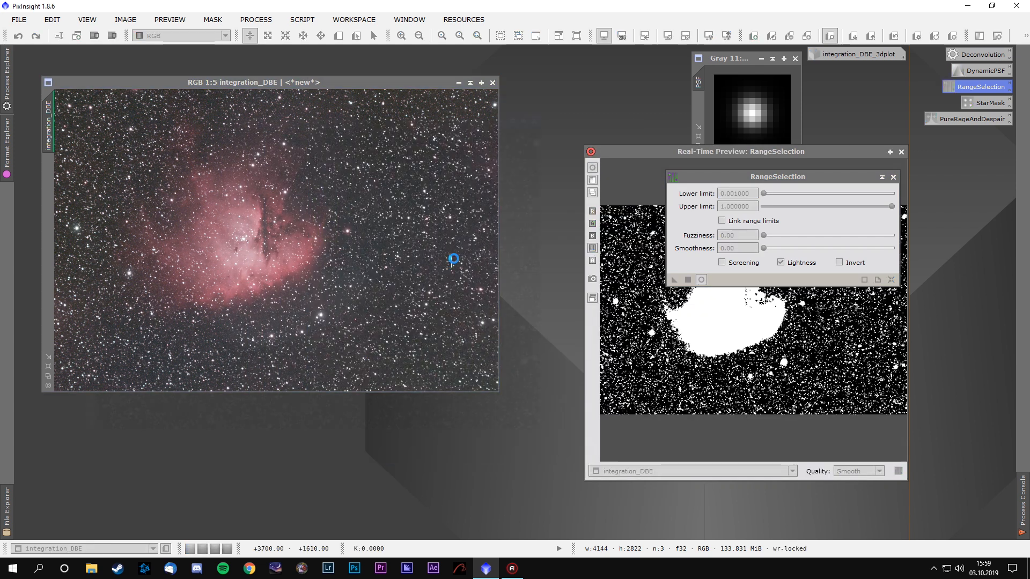
left_click(687, 279)
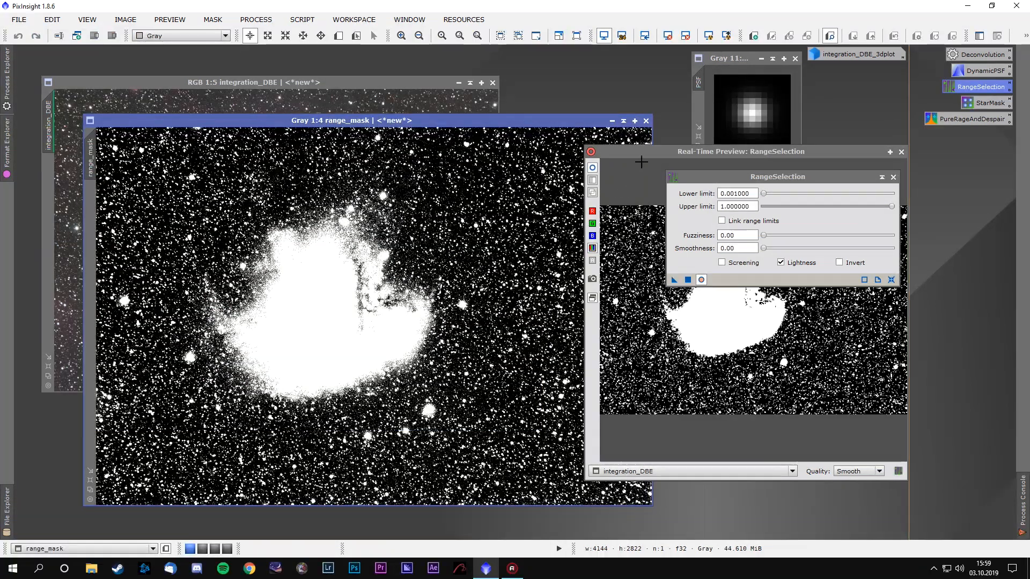
- Close RangeSelection and its real-time preview, minimize the PSF image, and place range_mask beside integration_DBE
left_click(900, 153)
left_click(893, 177)
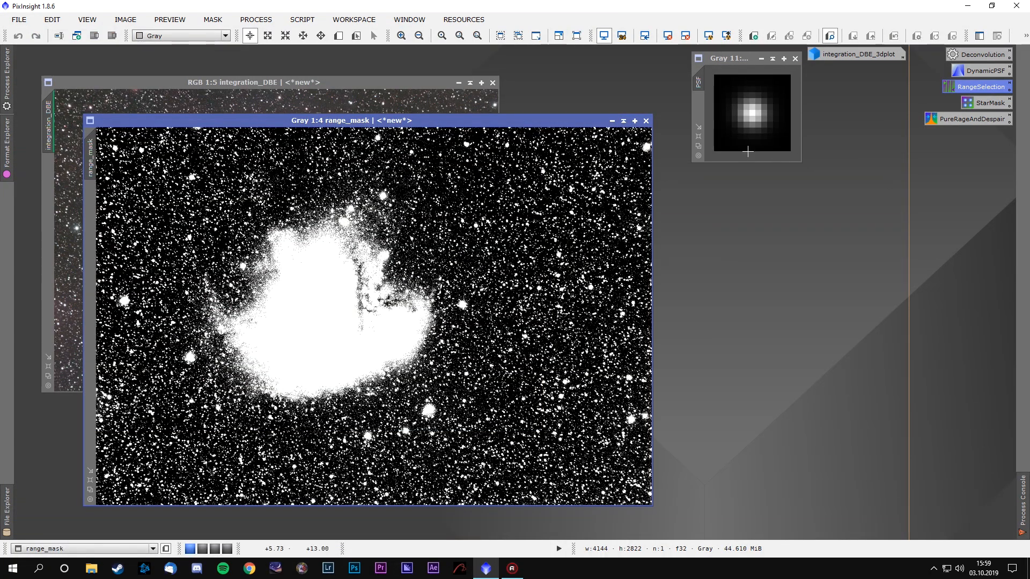
left_click(761, 59)
left_click_drag(755, 111, 772, 55)
left_click_drag(359, 120, 689, 105)
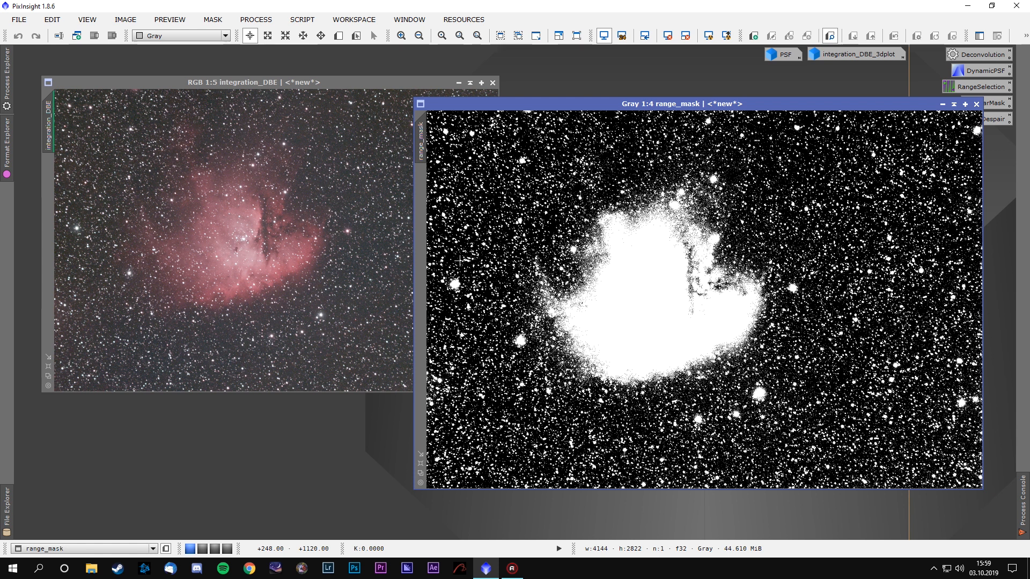
- Apply range_mask as the mask of integration_DBE, then store range_mask as an icon below the other image icons
left_click_drag(421, 140, 50, 165)
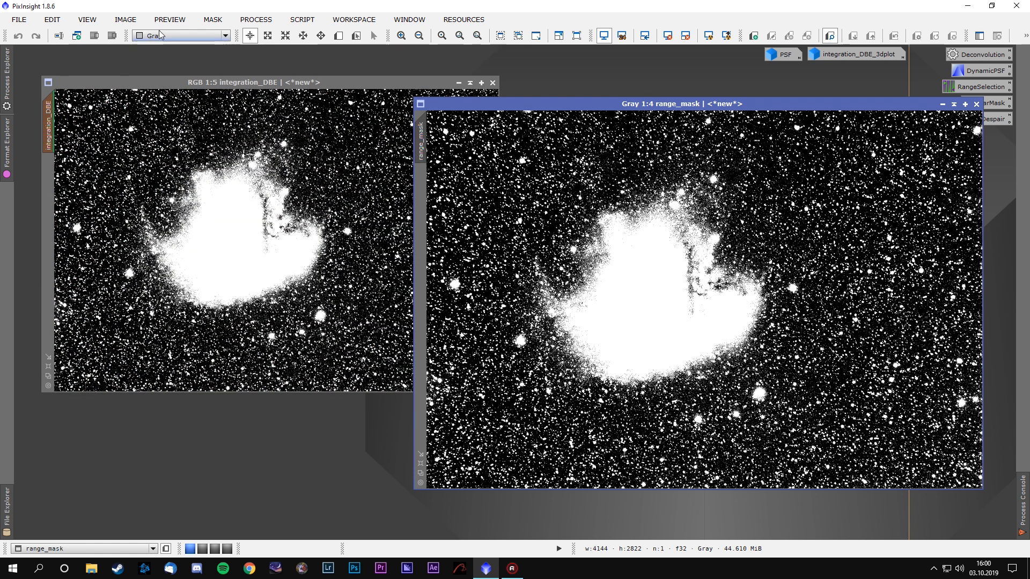
left_click_drag(727, 302, 859, 77)
- Change the mask's rendering mode so the nebula and stars show through the white areas on integration_DBE
left_click(213, 22)
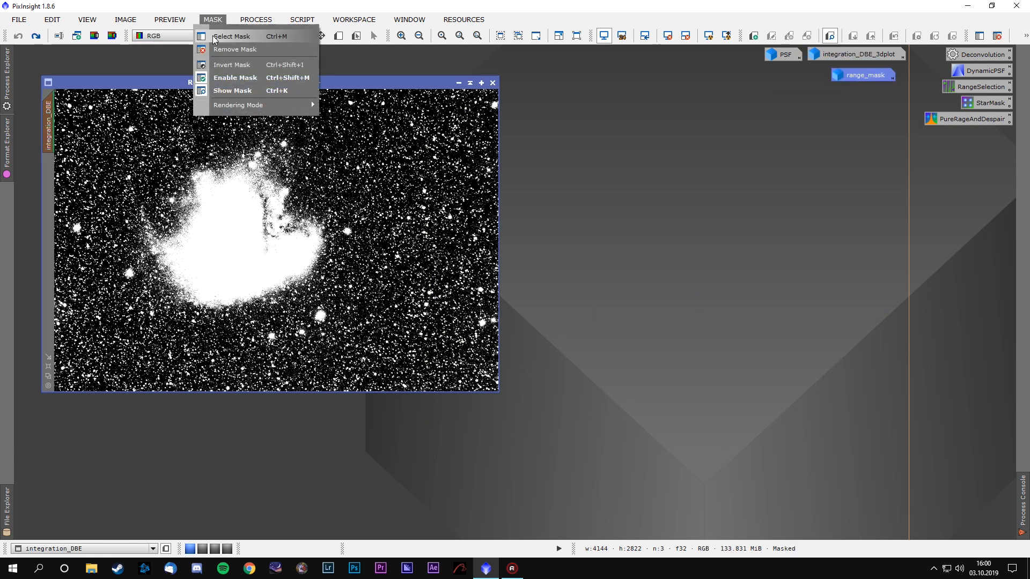
mouse_move(313, 103)
left_click(346, 118)
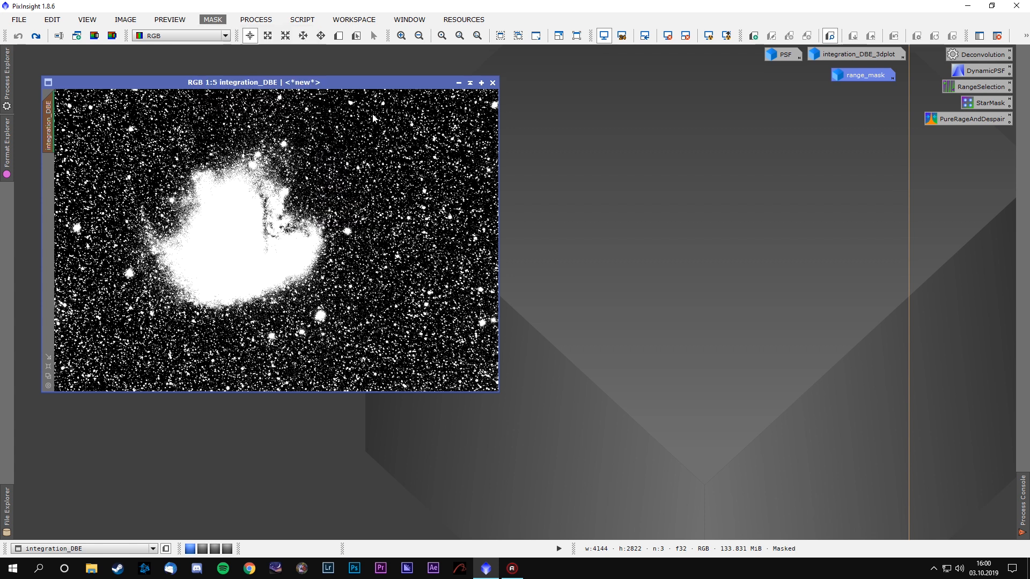
- Toggle the mask display on integration_DBE to compare, leave the overlay hidden, and shift the image window slightly
left_click(218, 18)
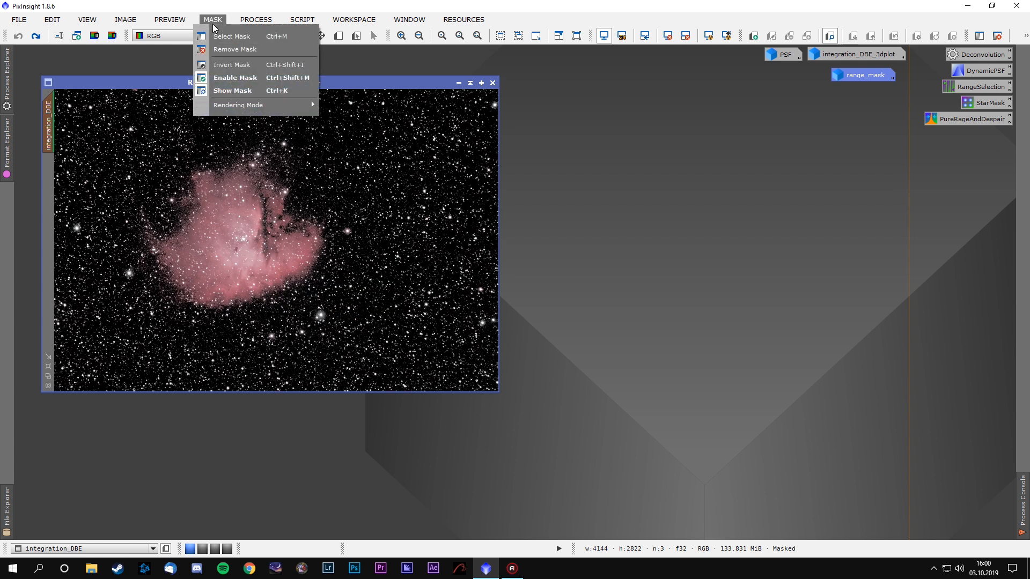
left_click(242, 90)
left_click(213, 20)
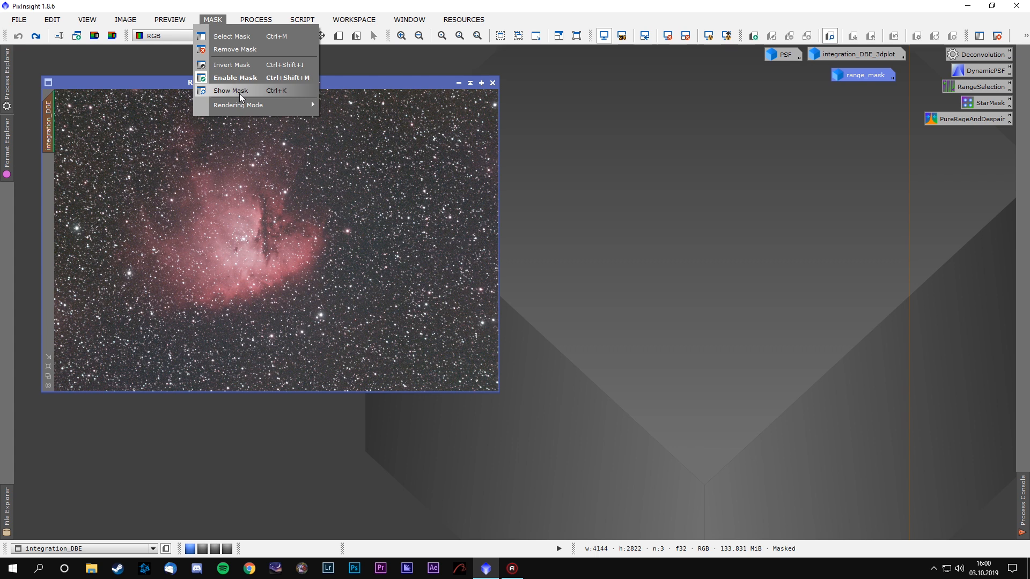
left_click(243, 91)
left_click(213, 20)
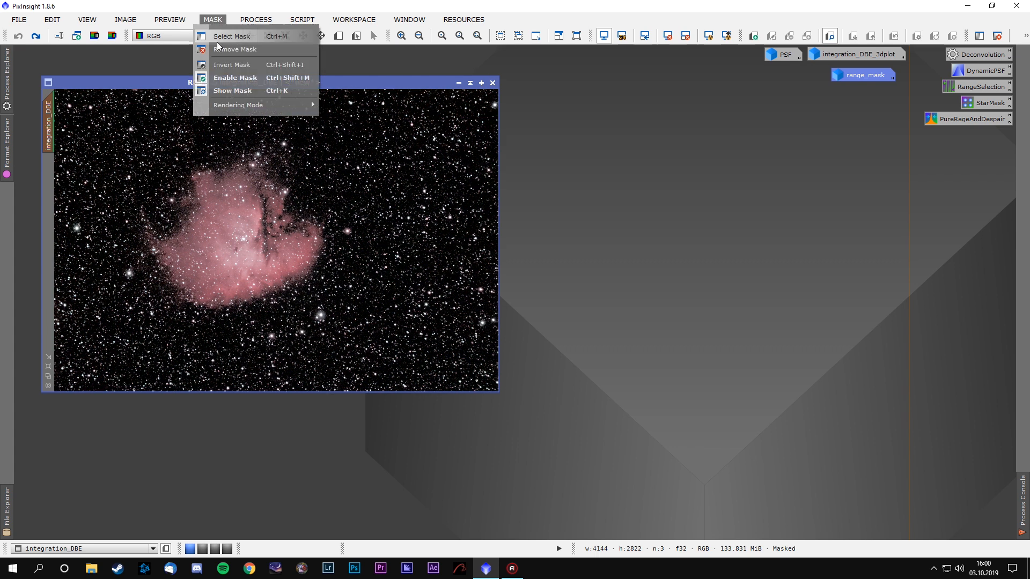
left_click(241, 90)
left_click_drag(142, 84, 133, 69)
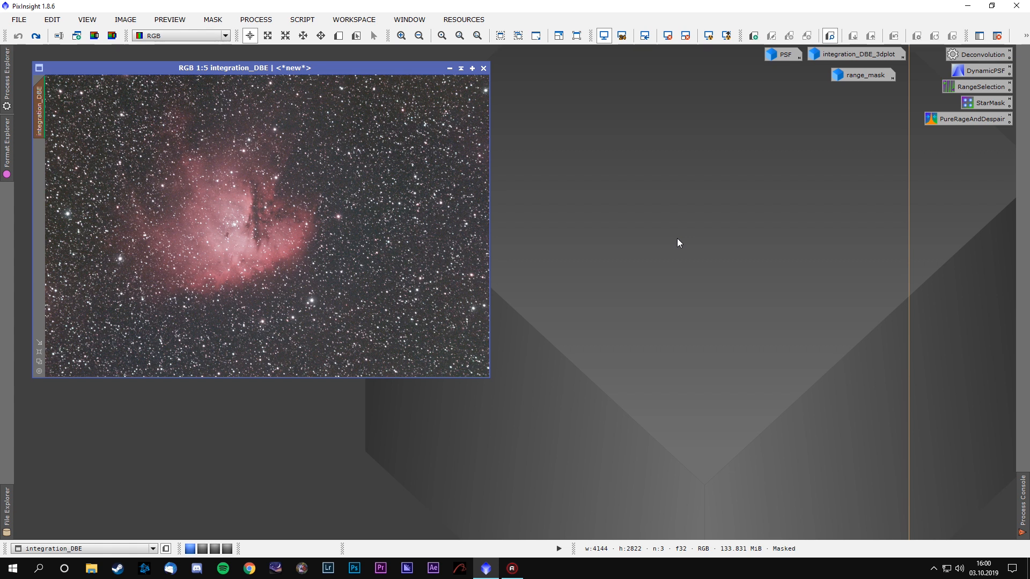
- Open the saved StarMask process and place its window beside integration_DBE
double_click(990, 104)
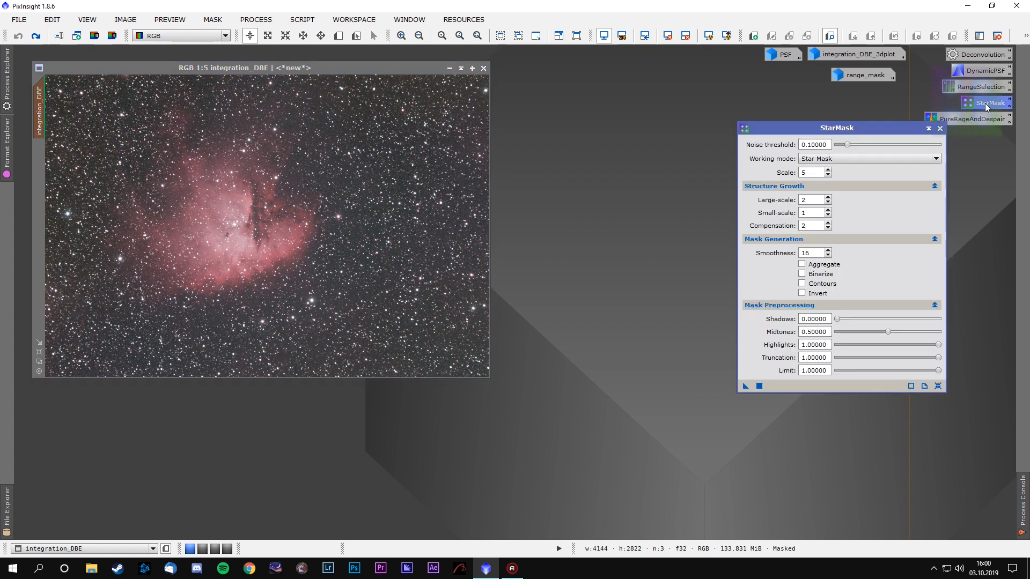
left_click_drag(849, 134, 757, 130)
left_click(256, 20)
mouse_move(279, 35)
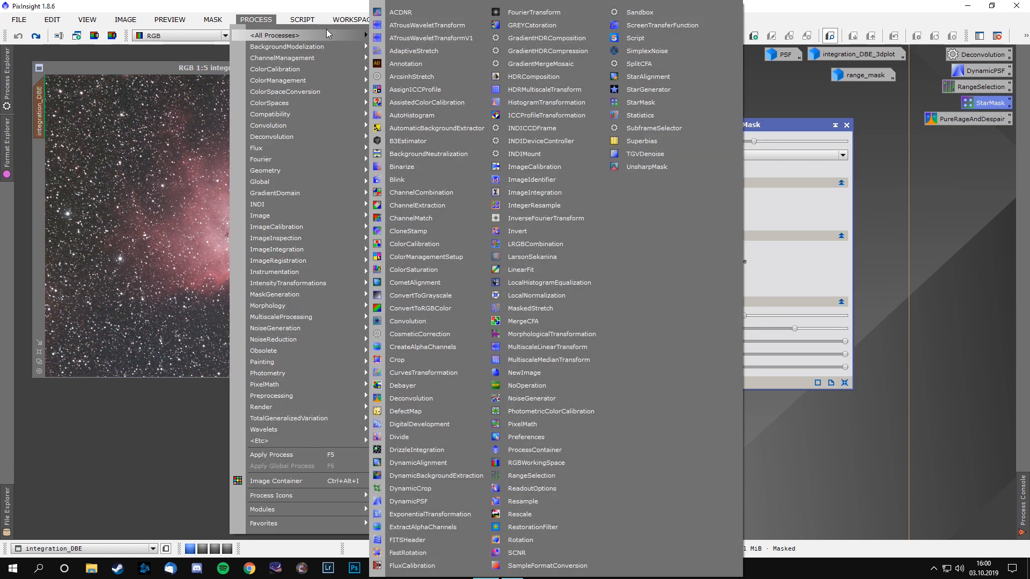
left_click(758, 200)
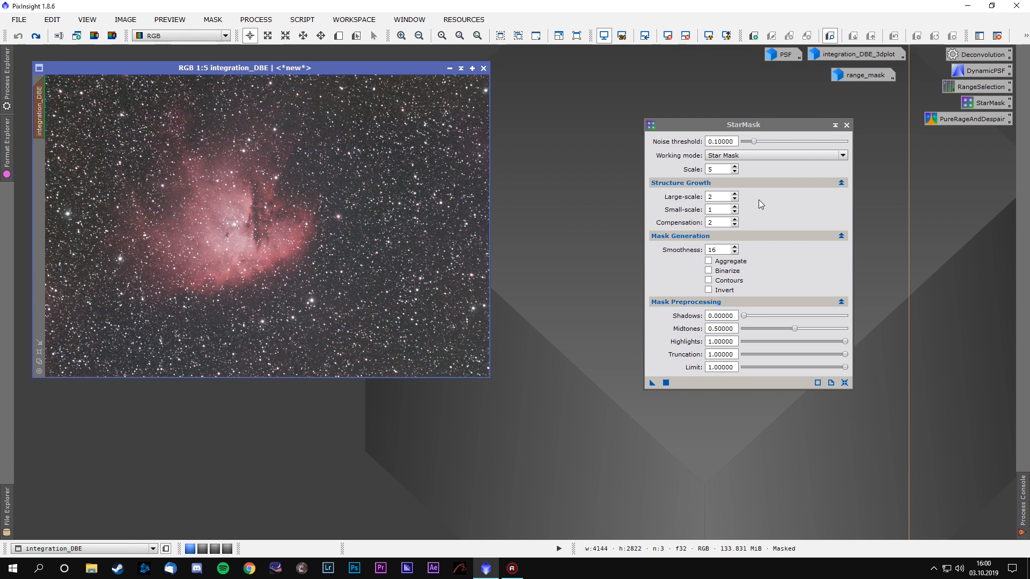
- Set the star mask's noise threshold to 0.2, scale to 9, smoothness to 12 and midtones to 0.3
left_click_drag(753, 142, 762, 142)
left_click(734, 167)
left_click(734, 167)
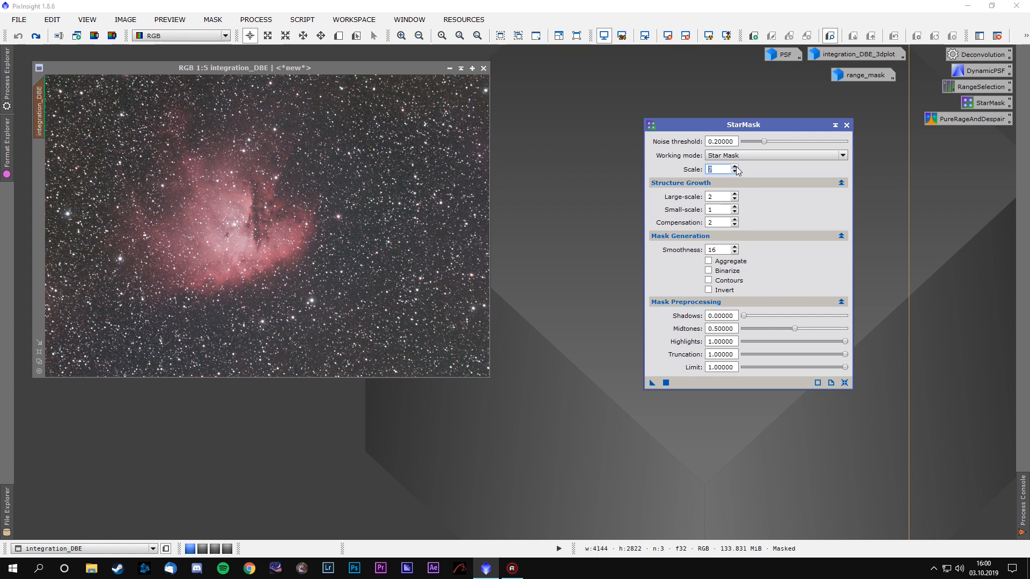
left_click(735, 167)
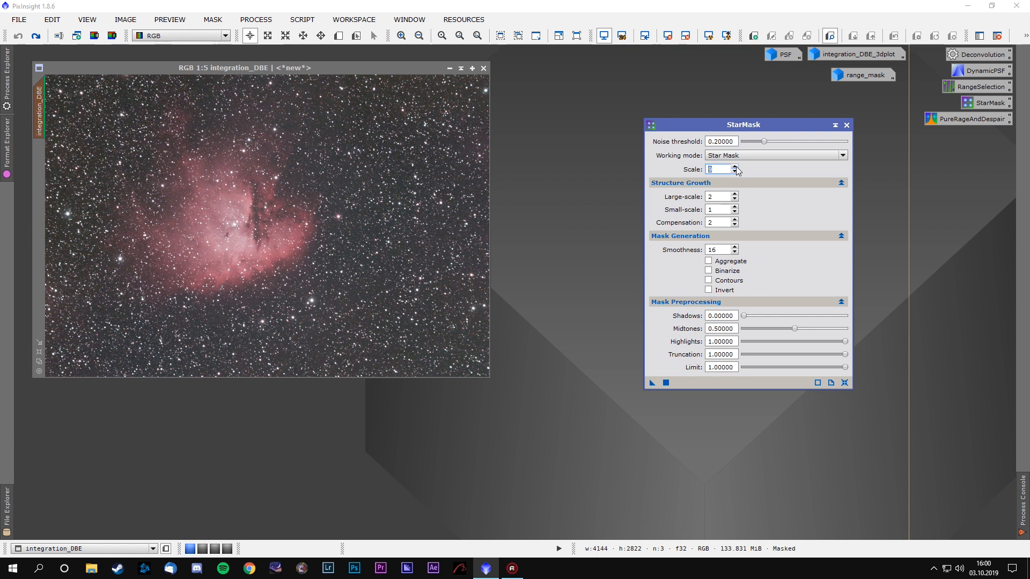
left_click(735, 252)
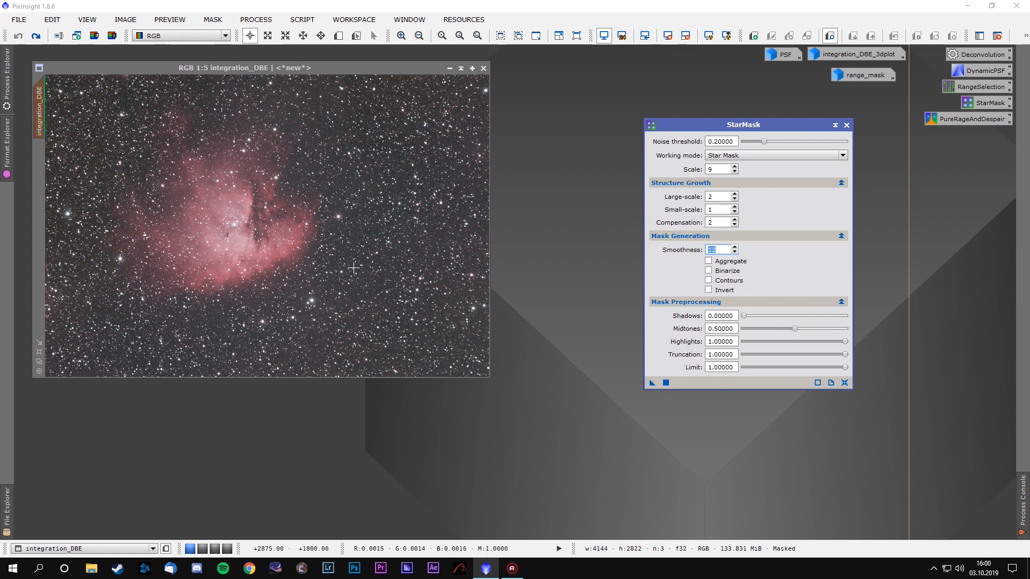
left_click_drag(794, 329, 774, 329)
- Create the star mask from integration_DBE and inspect the resulting mask with the StarMask window moved clear of it
left_click_drag(652, 383, 310, 208)
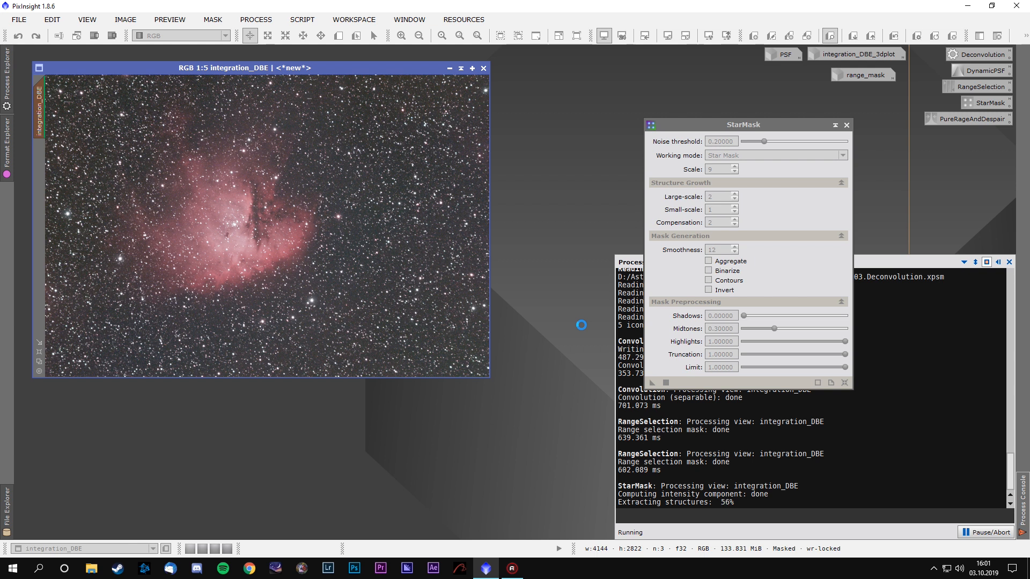
left_click(690, 125)
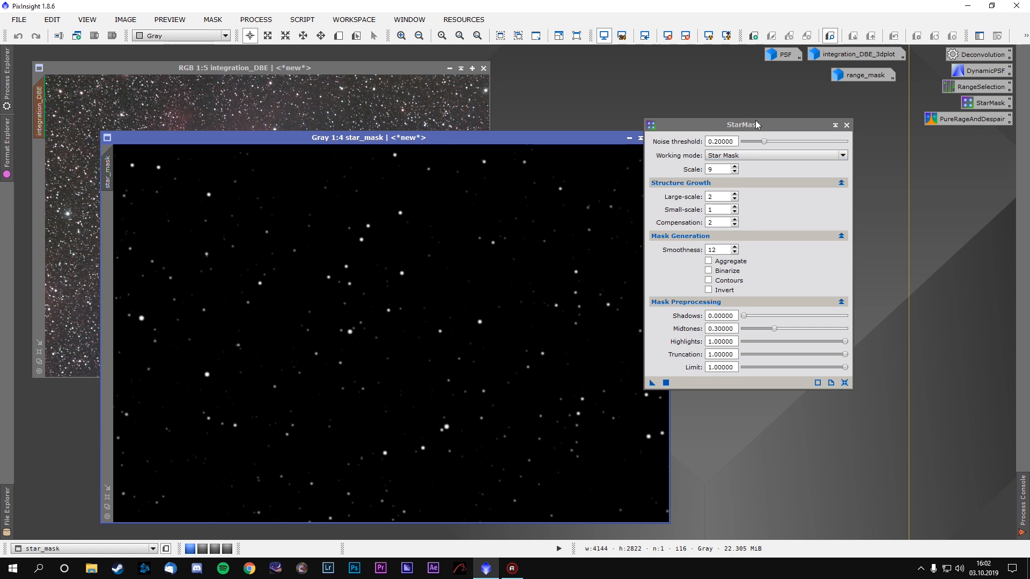
left_click_drag(757, 125, 807, 97)
scroll(394, 300, "up", 1)
scroll(395, 301, "down", 2)
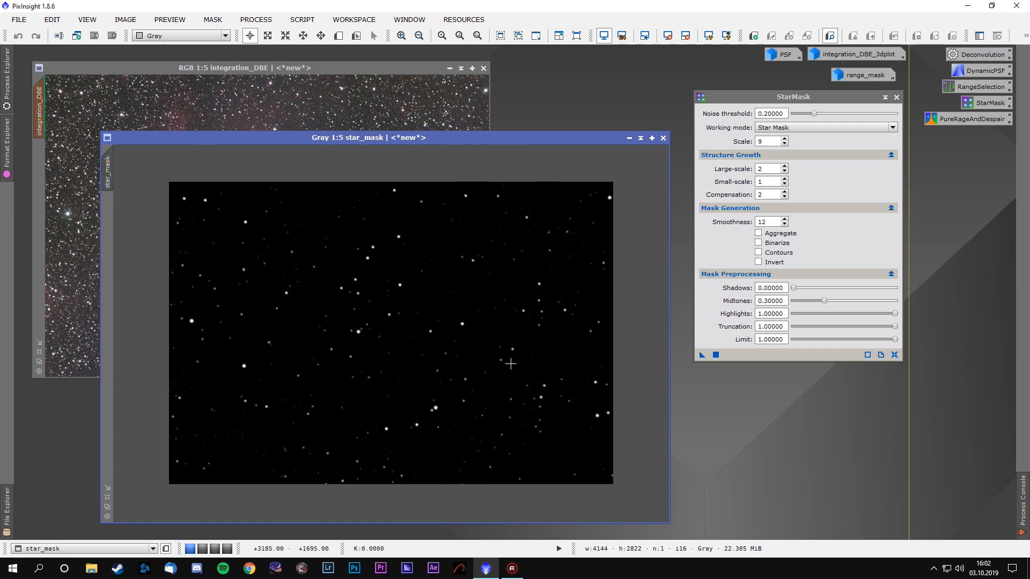
- Close StarMask and store the star_mask image as an icon beside the PSF icon
left_click(896, 97)
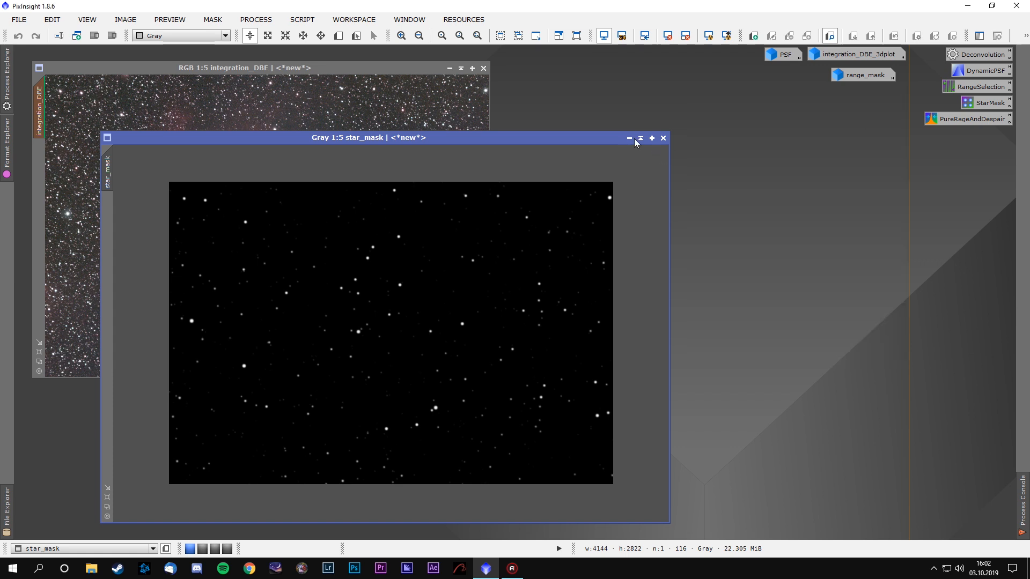
left_click(629, 139)
left_click_drag(604, 133, 736, 60)
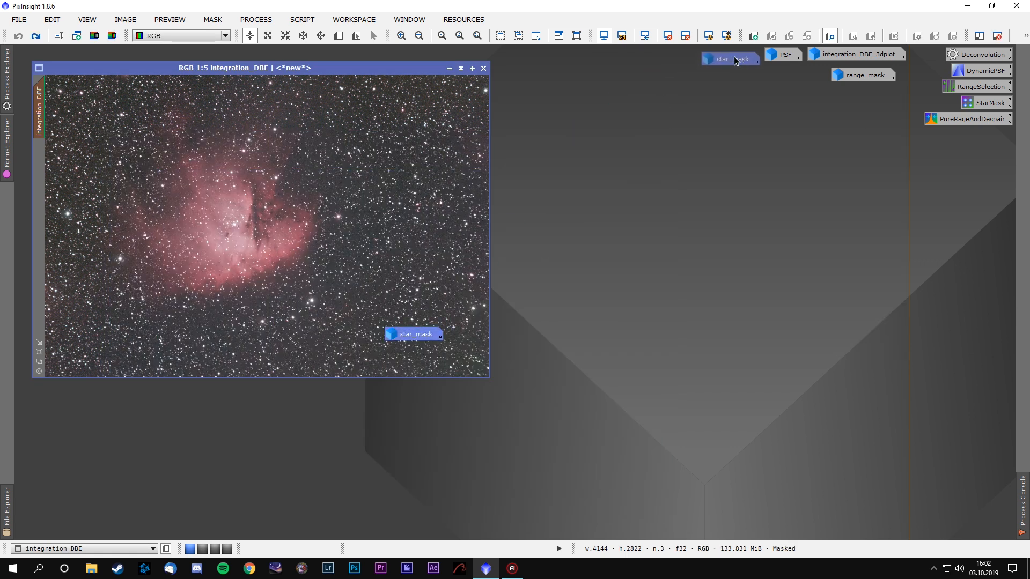
- Open the saved PureRageAndDespair Deconvolution process and place its window beside integration_DBE
double_click(971, 120)
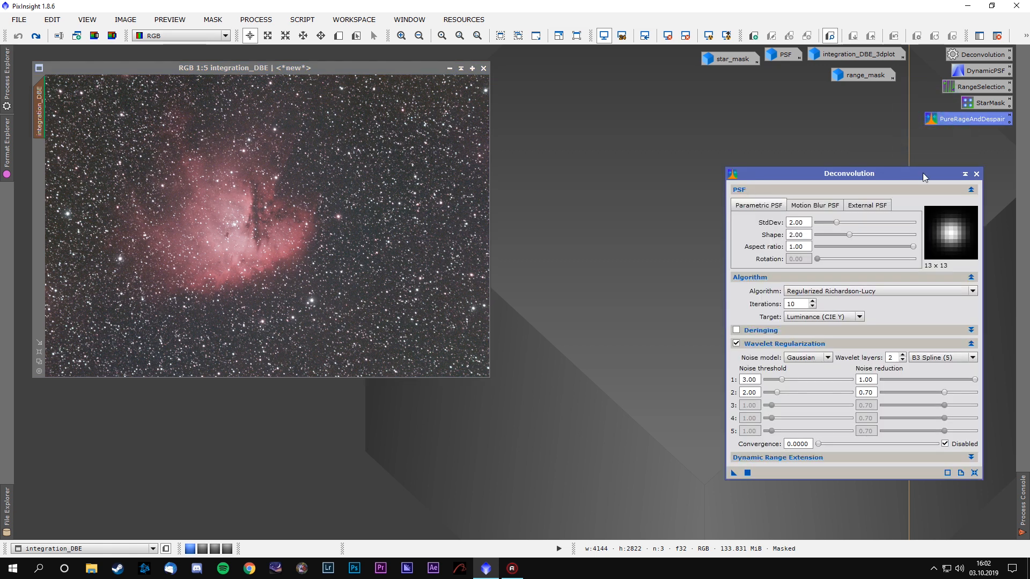
left_click_drag(922, 173, 834, 116)
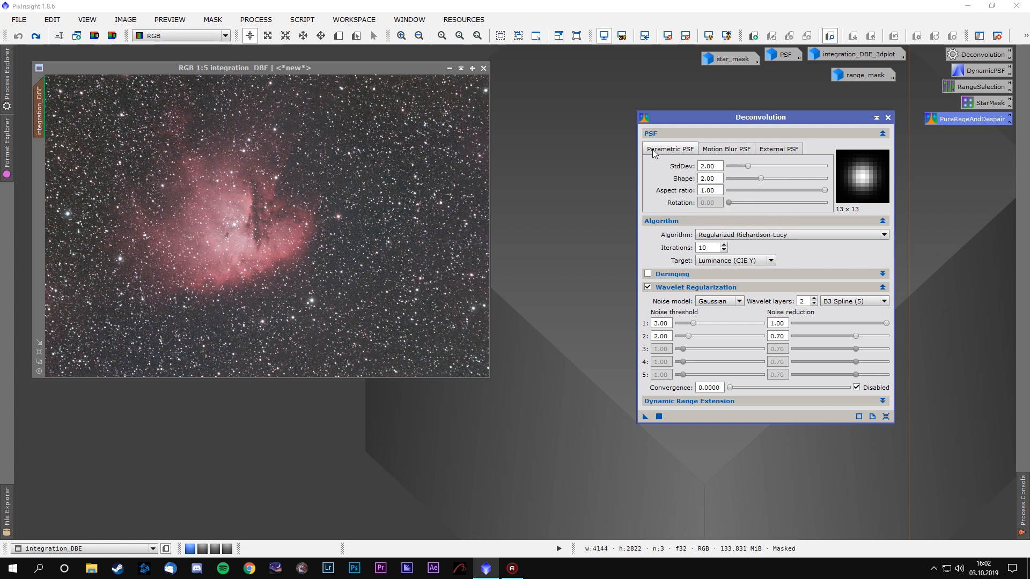
- Try a motion blur PSF with a length of 70 and test its angle control
left_click(713, 152)
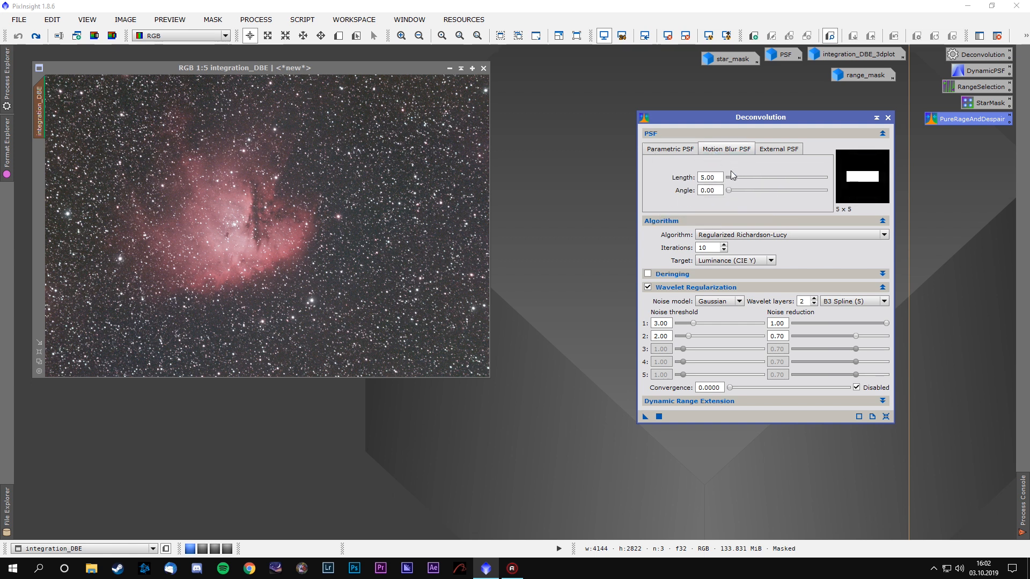
left_click_drag(730, 176, 796, 177)
key("Tab")
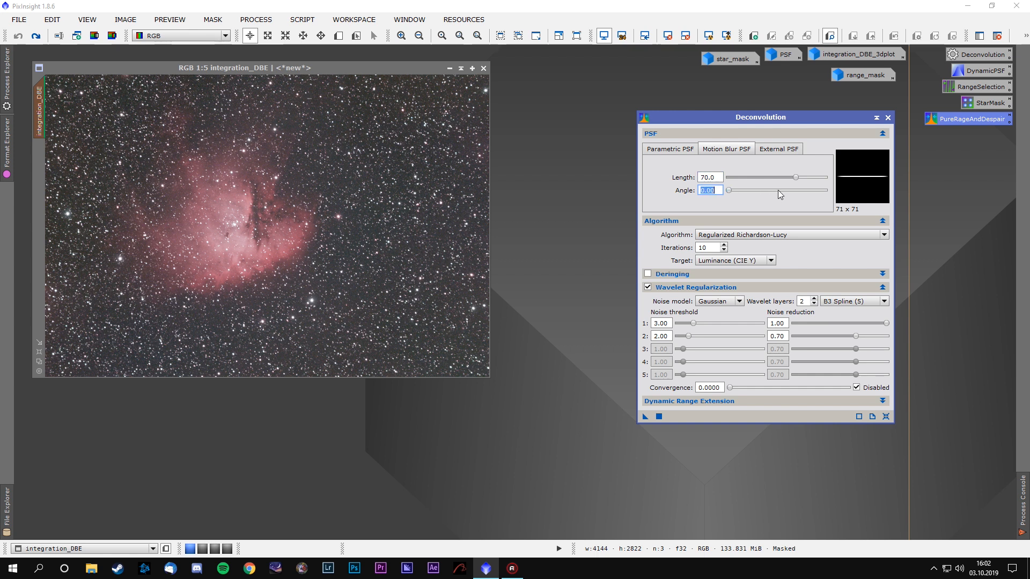
left_click_drag(727, 190, 700, 192)
- Choose the PSF image as the external PSF for the deconvolution
left_click(786, 151)
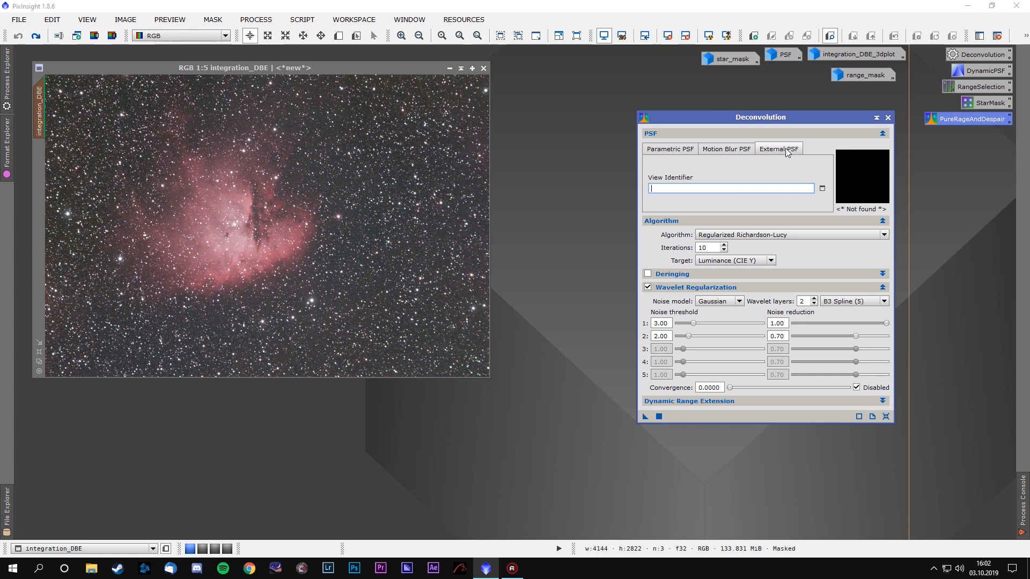
left_click(822, 188)
left_click(519, 266)
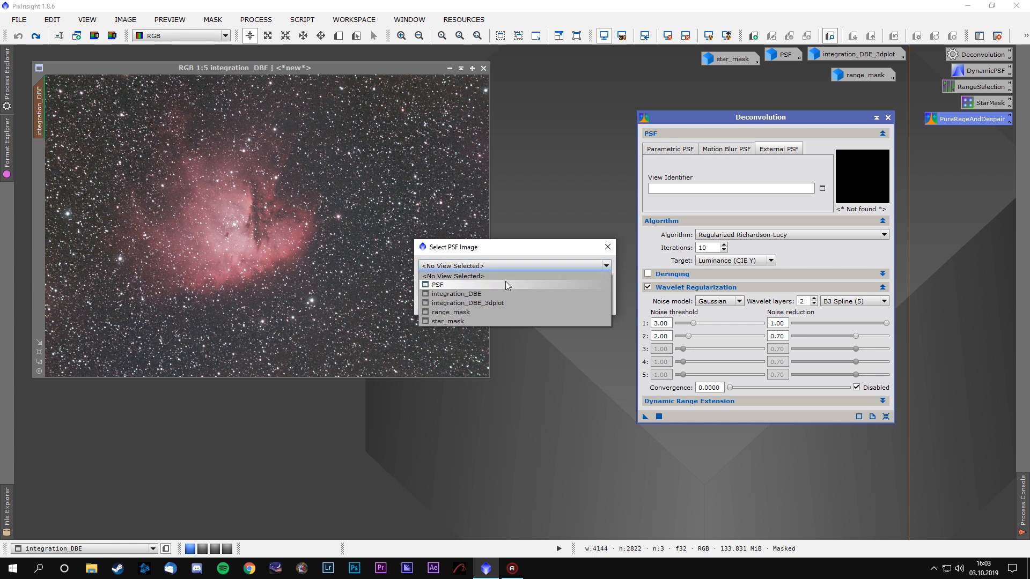
left_click(495, 287)
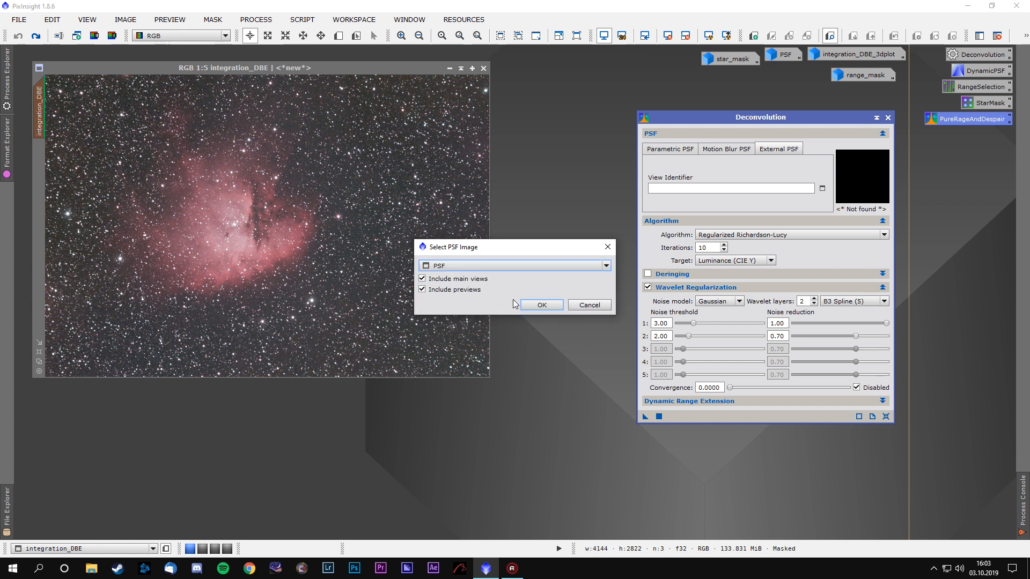
left_click(548, 305)
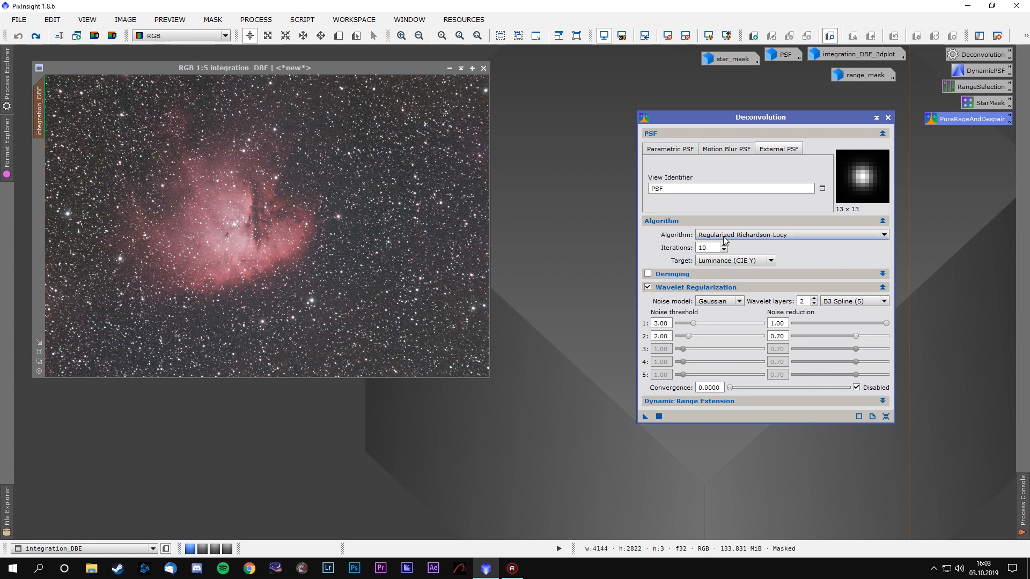
left_click(817, 245)
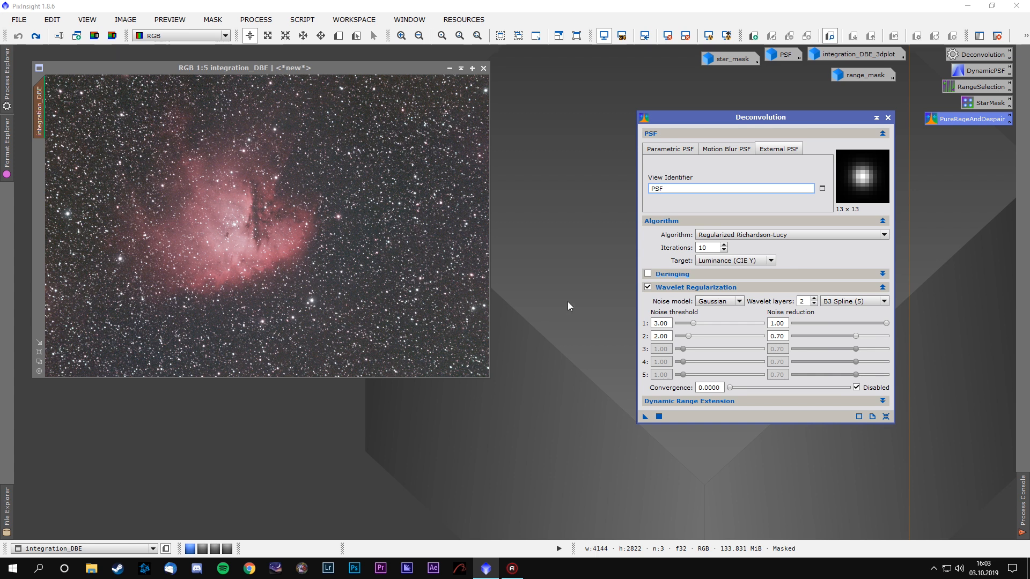
- Expand the Deringing settings and collapse Wavelet Regularization, checking the Dynamic Range Extension settings briefly
left_click(678, 273)
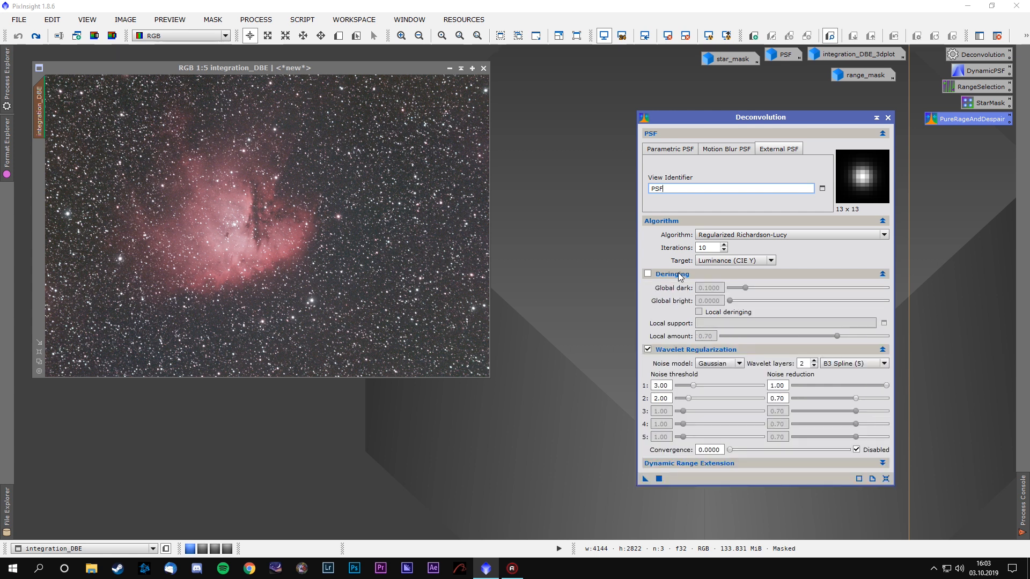
left_click(668, 350)
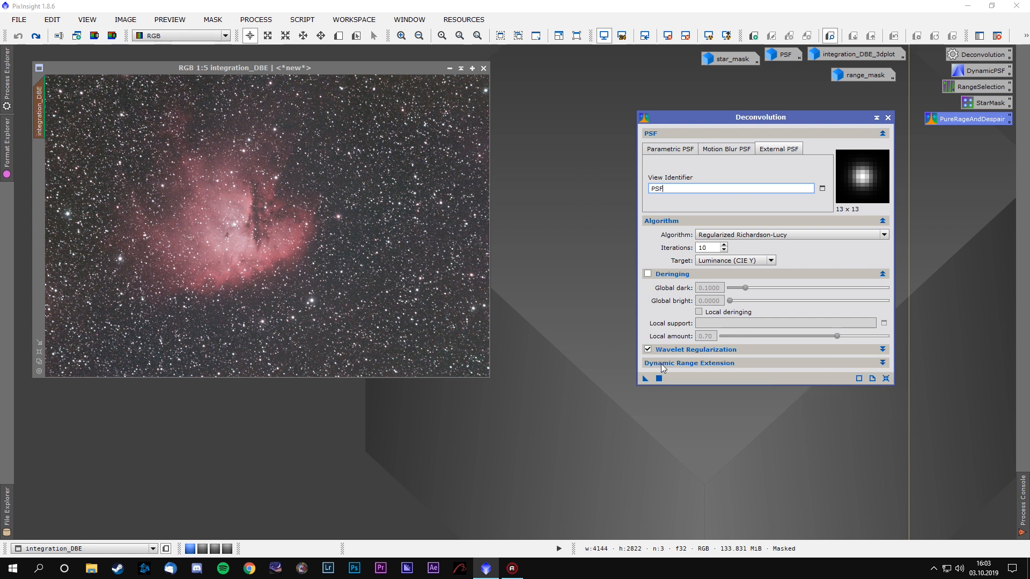
left_click(661, 364)
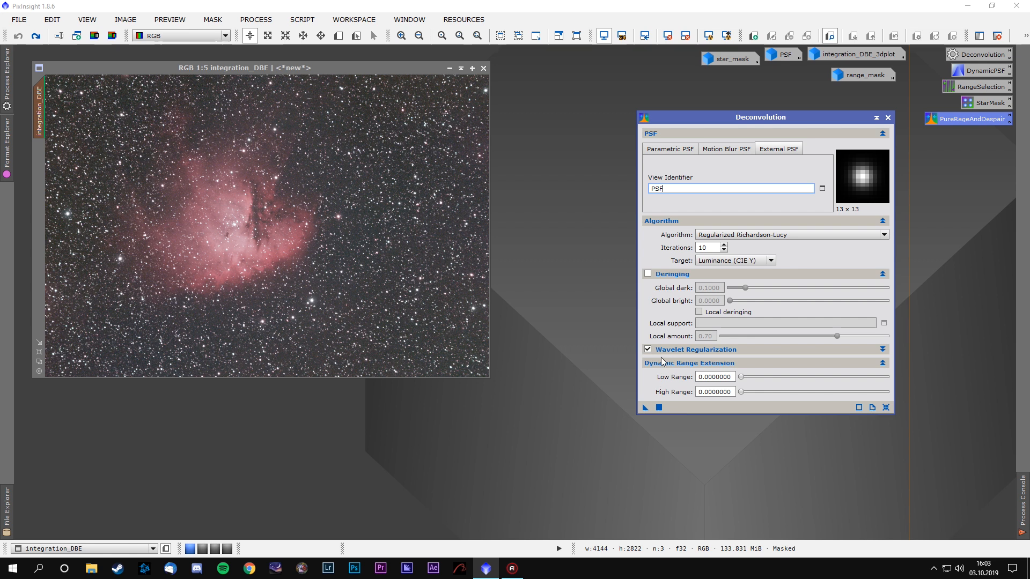
left_click(882, 363)
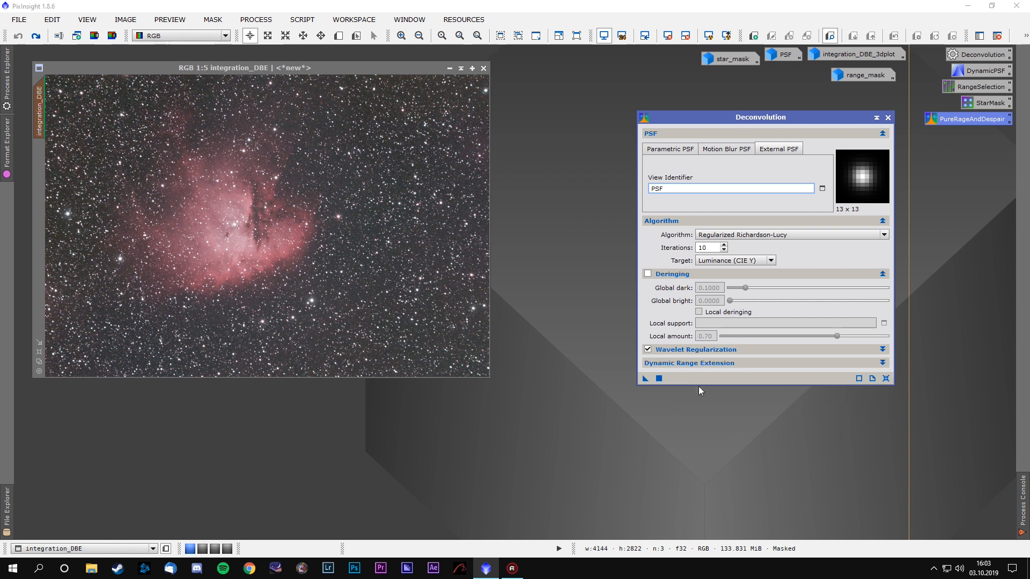
- Enable deringing with Global dark at 0.0000 and turn on local deringing with star_mask as the local support image
left_click(648, 273)
left_click_drag(745, 288, 711, 288)
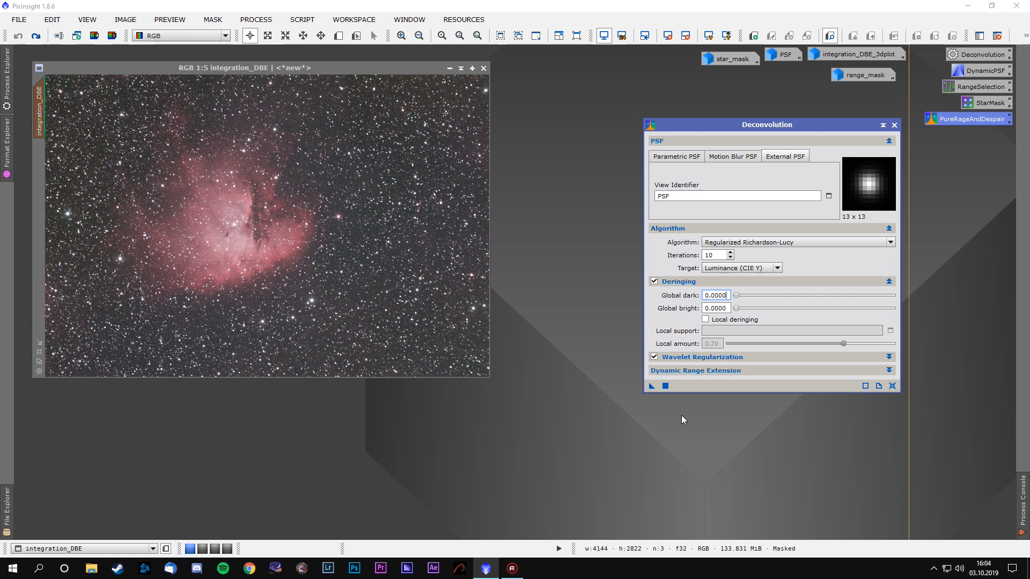
left_click(706, 320)
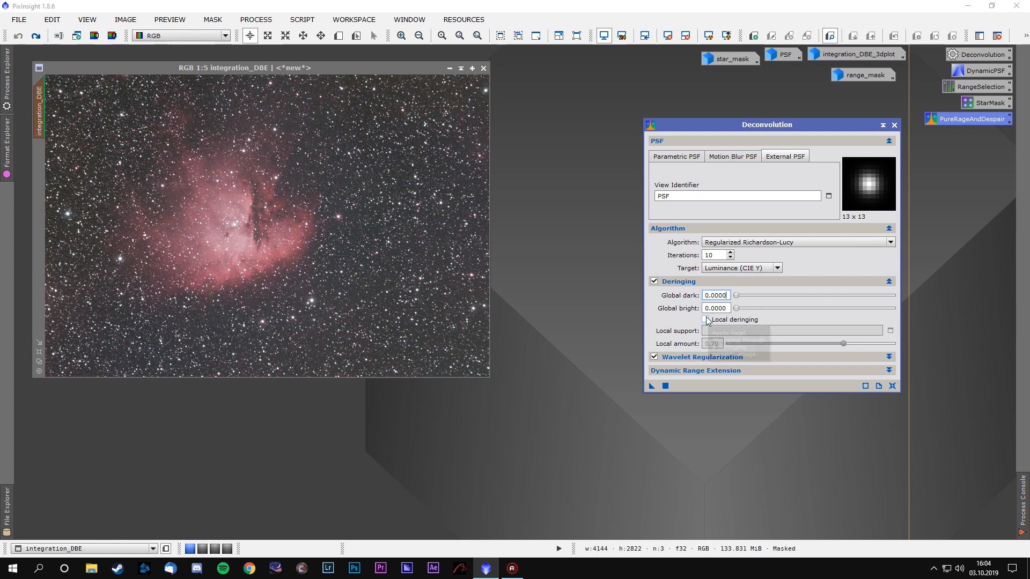
left_click(890, 330)
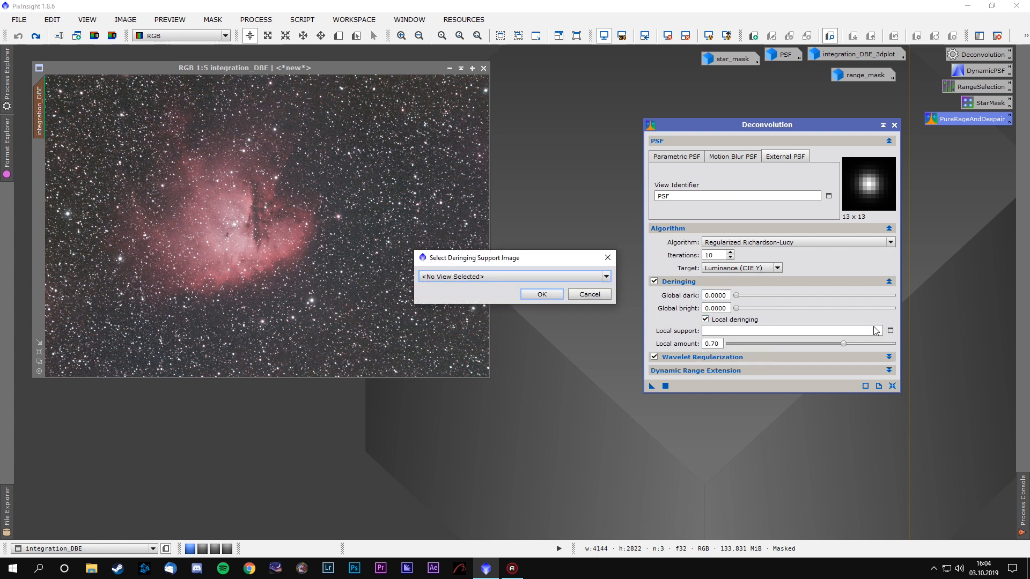
left_click(583, 277)
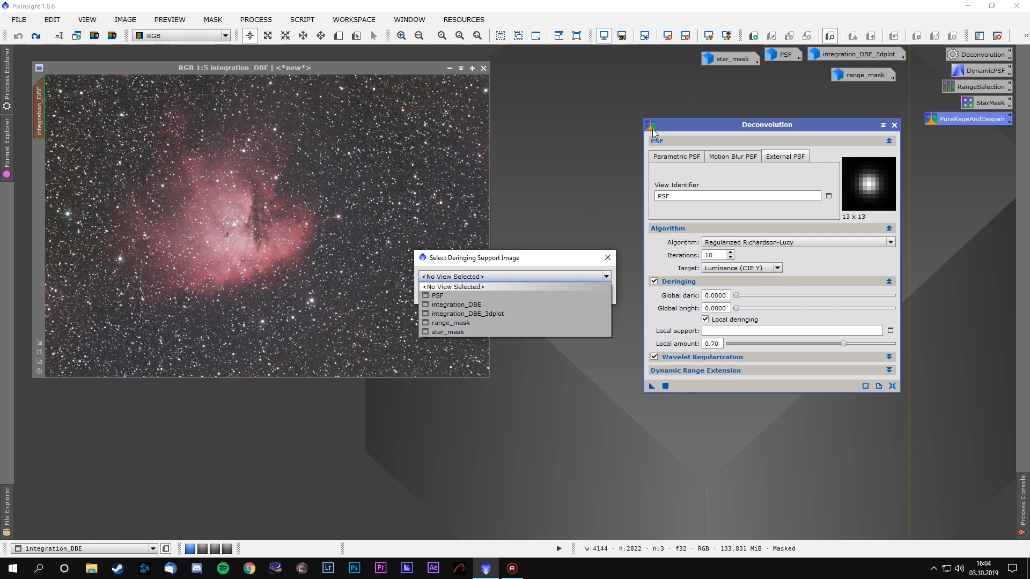
left_click(449, 332)
left_click(542, 295)
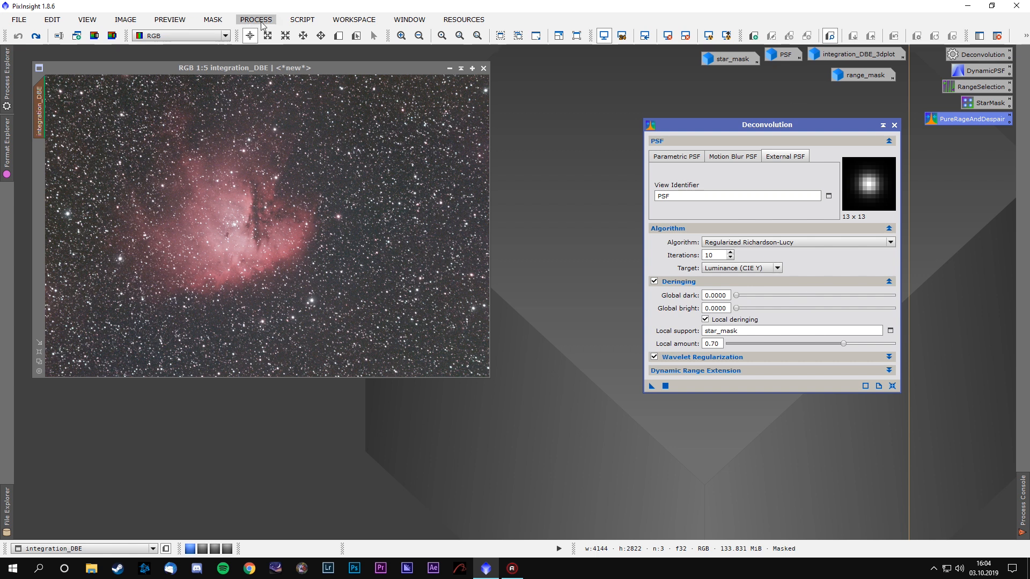
- Create a preview on integration_DBE covering the right part of the nebula and the neighbouring star field
left_click(167, 21)
left_click_drag(329, 68, 385, 85)
left_click(340, 36)
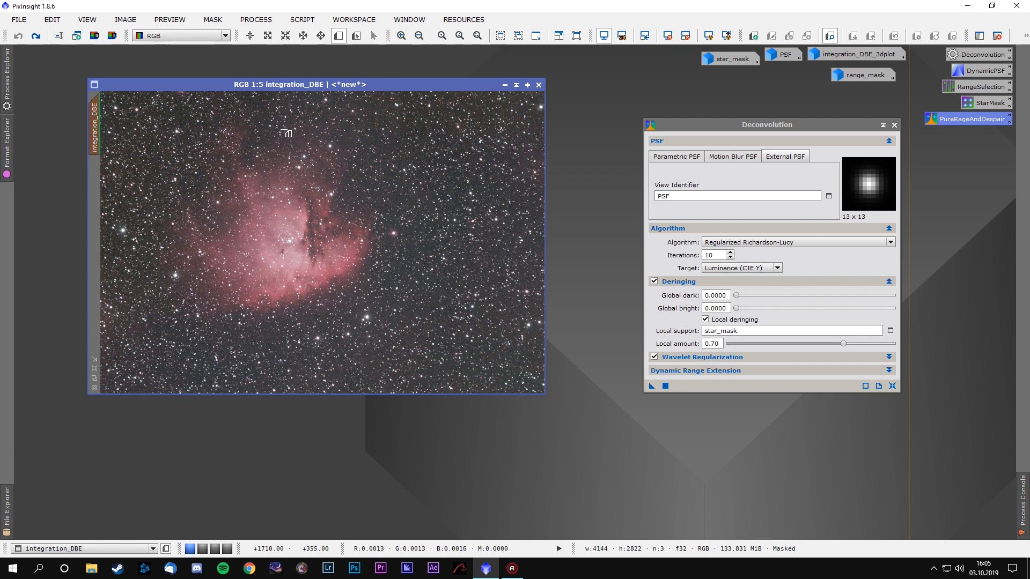
left_click_drag(283, 130, 433, 324)
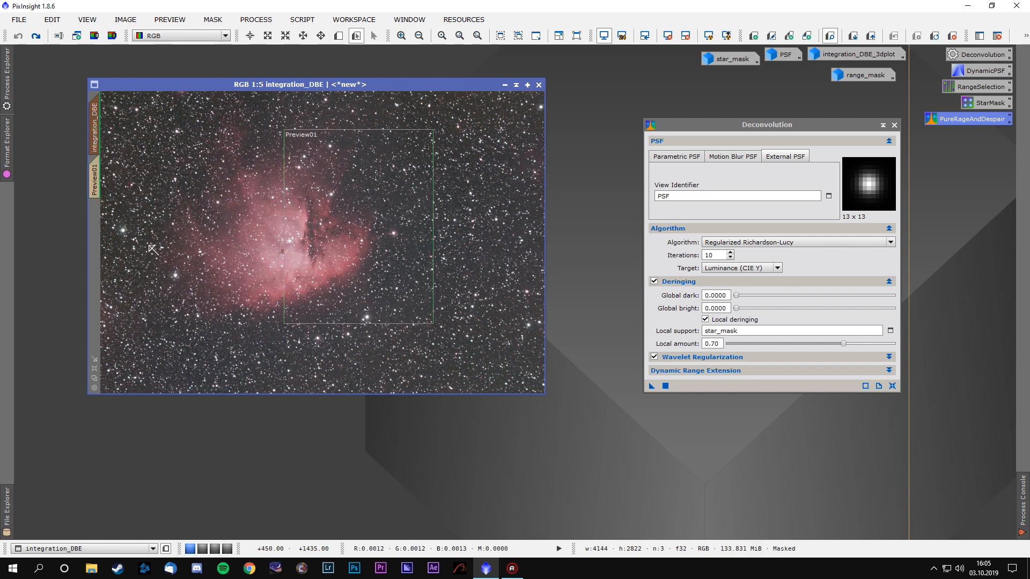
- Display Preview01, fit its window to the preview and enlarge it beside the Deconvolution window
left_click(93, 180)
left_click(94, 381)
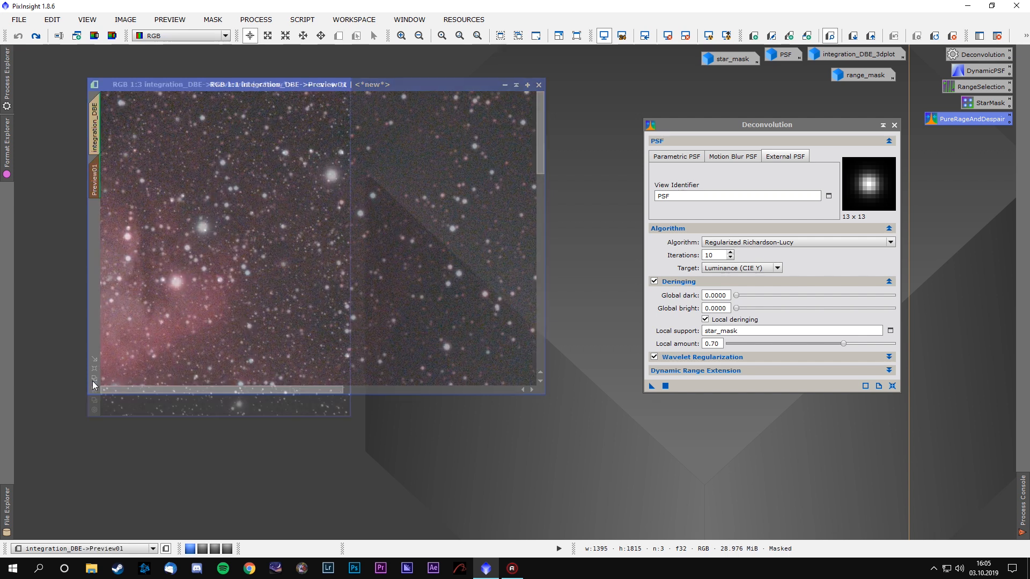
left_click_drag(255, 84, 250, 187)
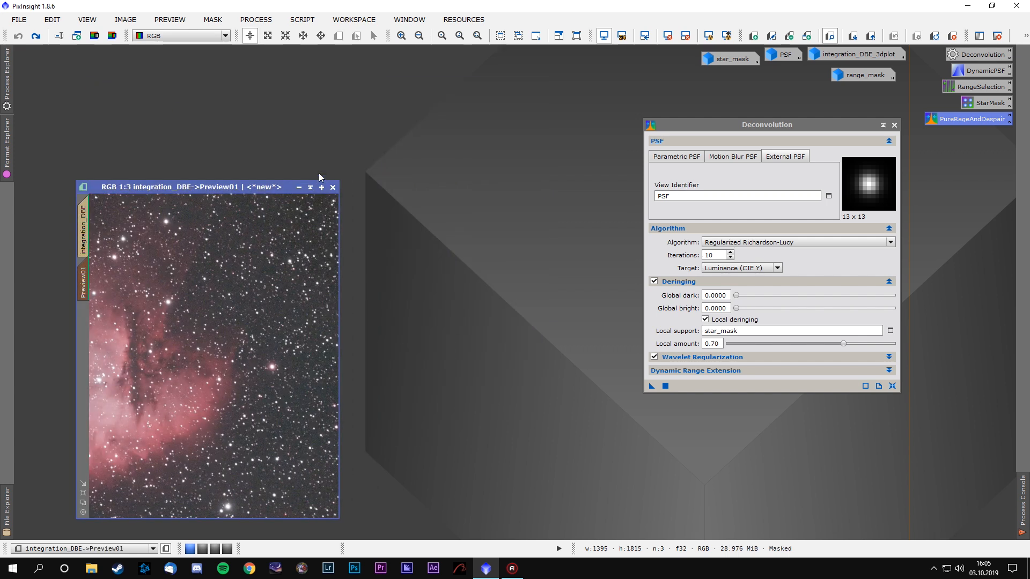
left_click_drag(336, 178, 470, 83)
scroll(314, 214, "up", 1)
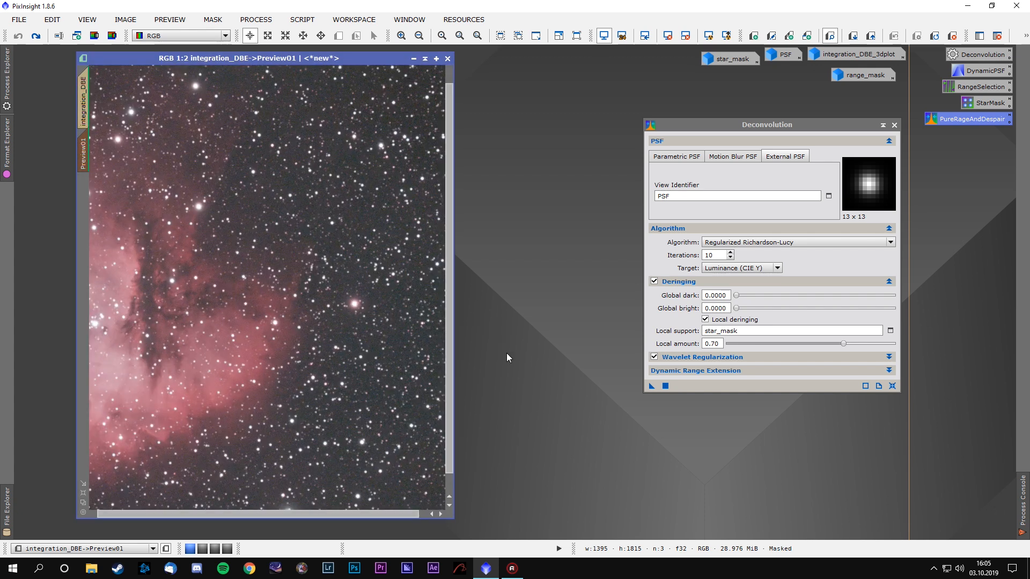
- Keep Luminance (CIE Y) as the target and apply the Deconvolution to Preview01
left_click(713, 268)
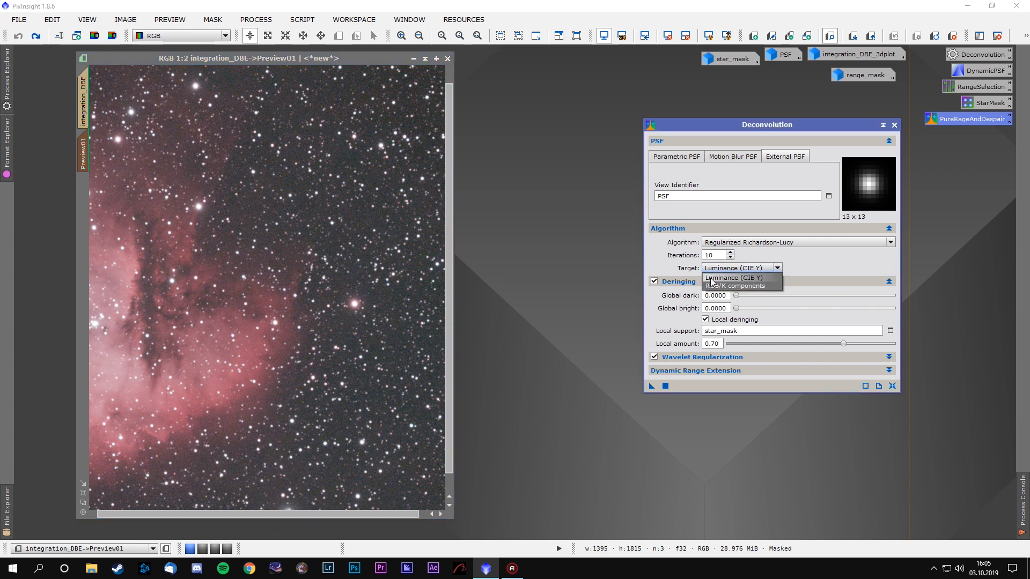
left_click(711, 278)
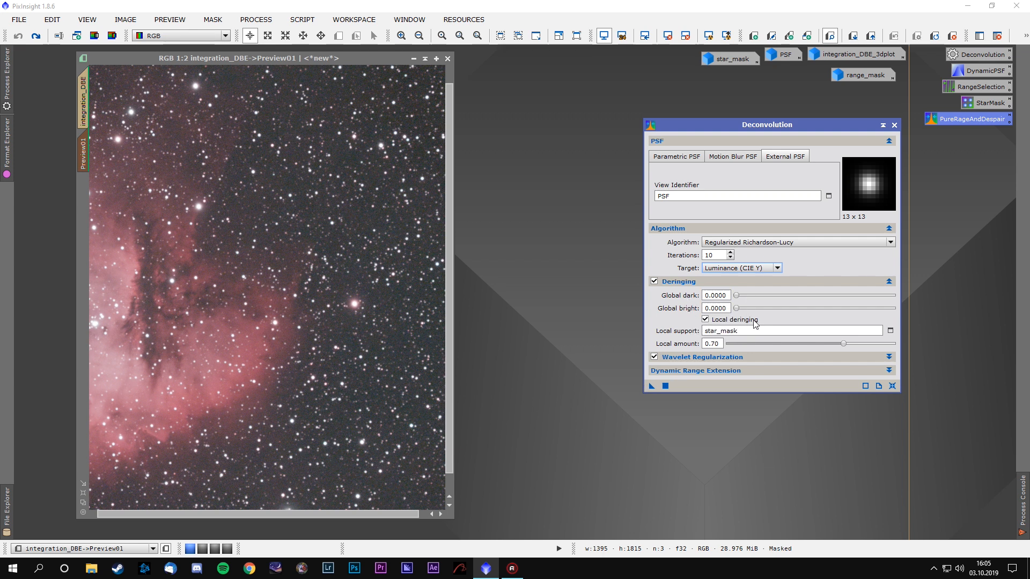
left_click_drag(650, 385, 437, 352)
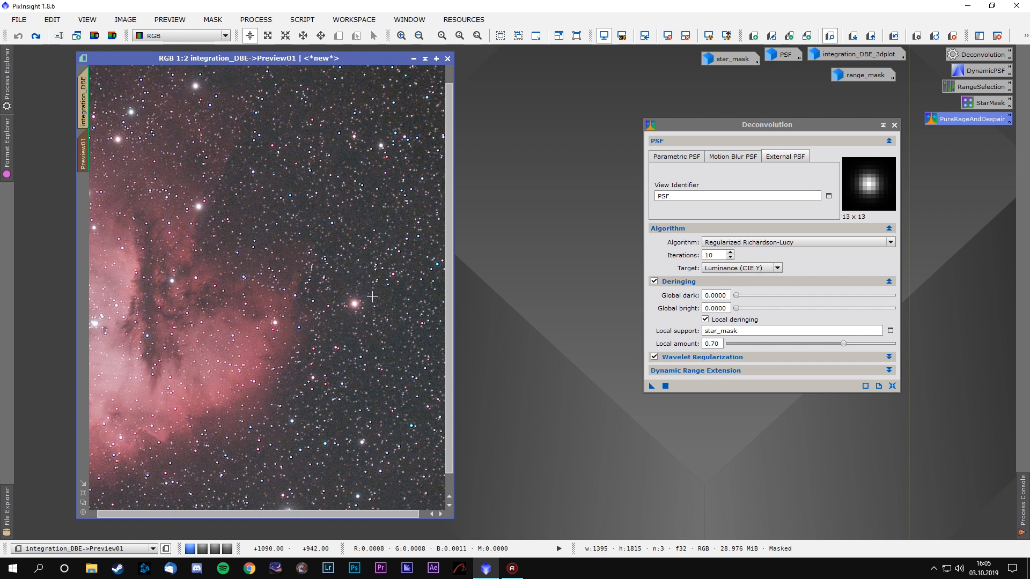
- Compare the stars in Preview01 with and without the deconvolution by undoing and redoing it
scroll(372, 296, "up", 2)
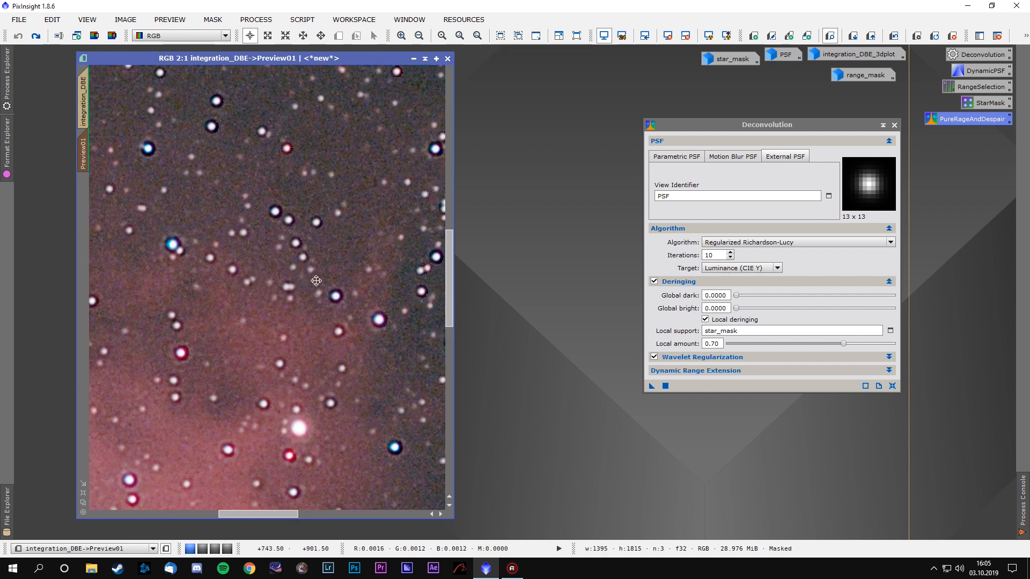
left_click_drag(316, 280, 189, 232)
left_click_drag(171, 380, 359, 306)
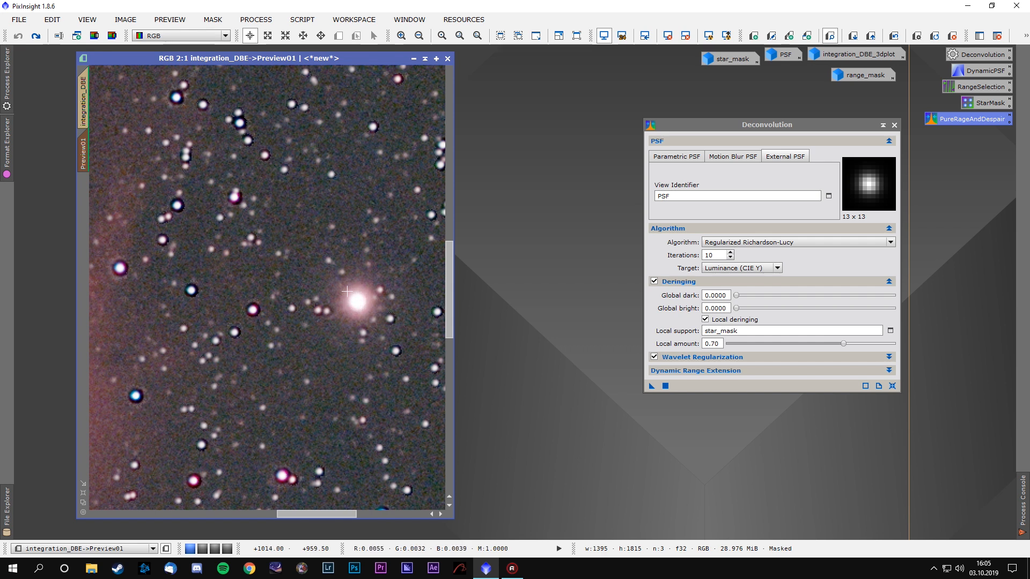
scroll(341, 279, "up", 1)
right_click(320, 195)
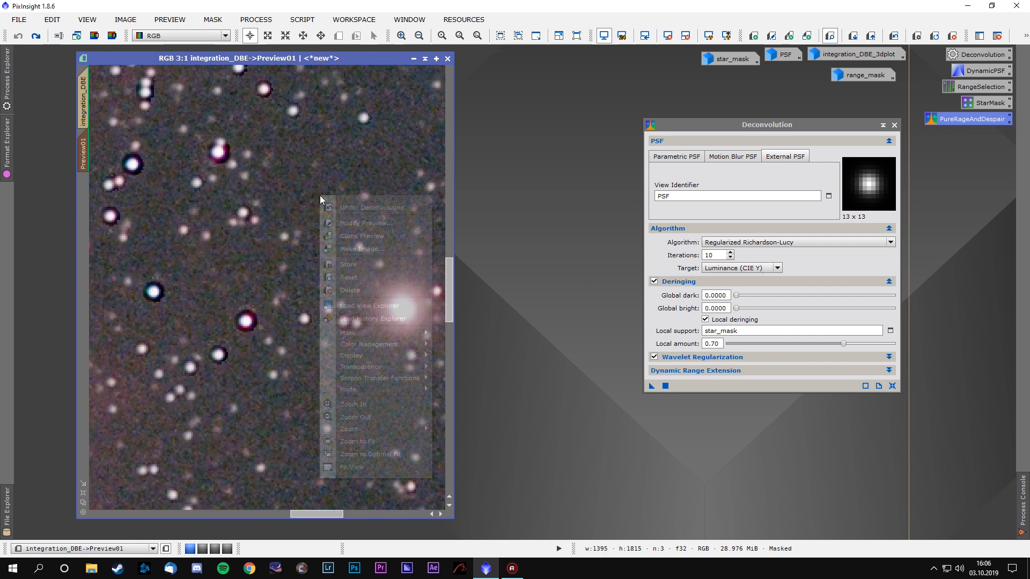
left_click(345, 208)
right_click(313, 188)
left_click(419, 417)
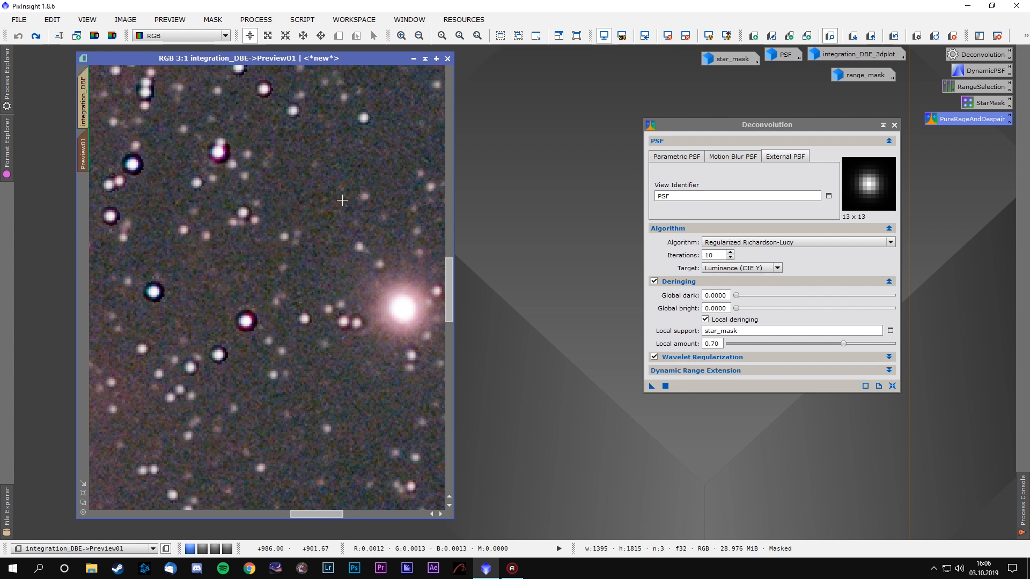
right_click(319, 166)
left_click(341, 186)
right_click(316, 169)
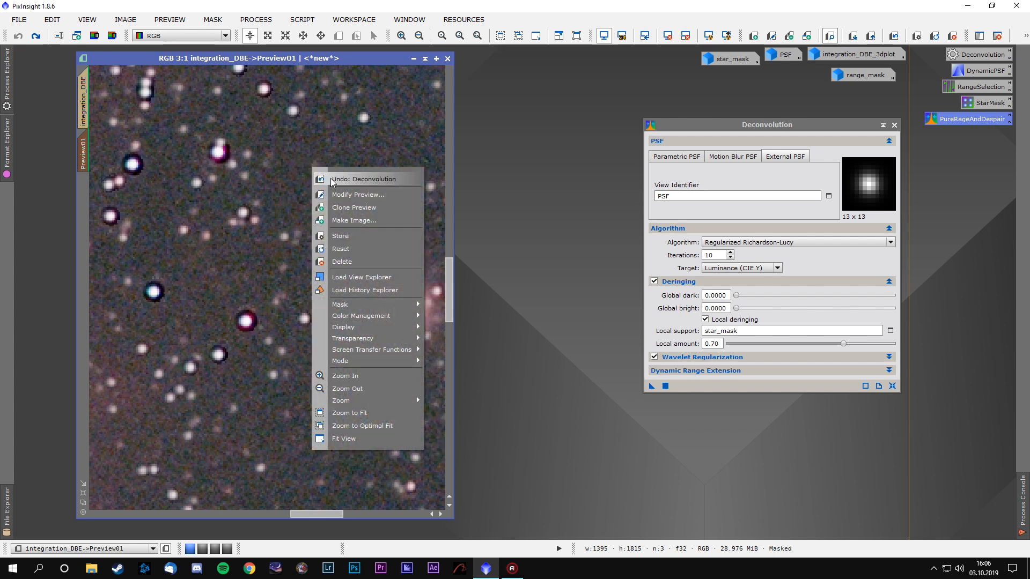
left_click(324, 180)
right_click(322, 183)
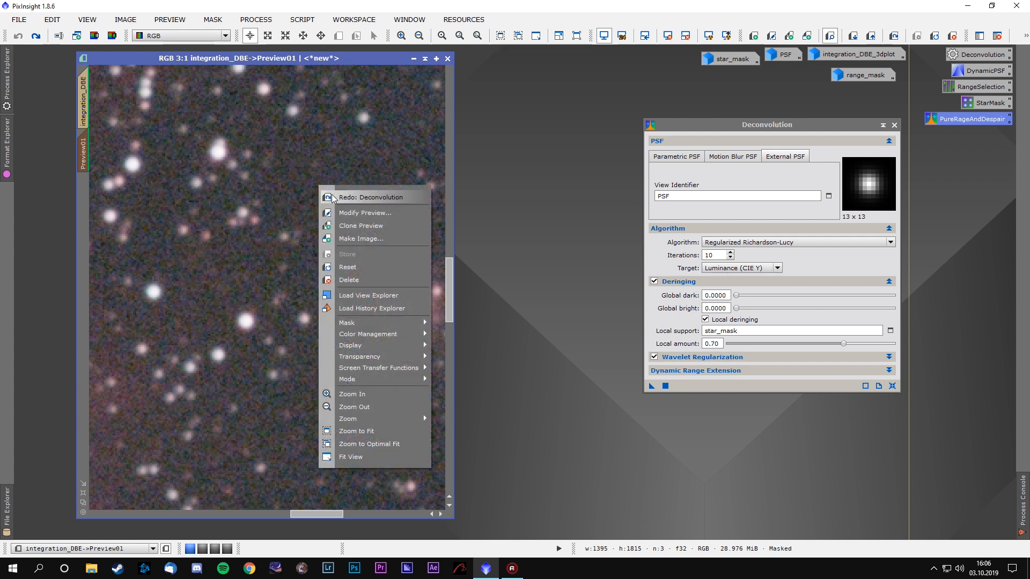
left_click(341, 200)
- Examine the deconvolved stars in the dark background and over the nebula for ringing artefacts
scroll(294, 218, "down", 1)
key("space")
left_click_drag(295, 219, 283, 277)
scroll(289, 280, "up", 1)
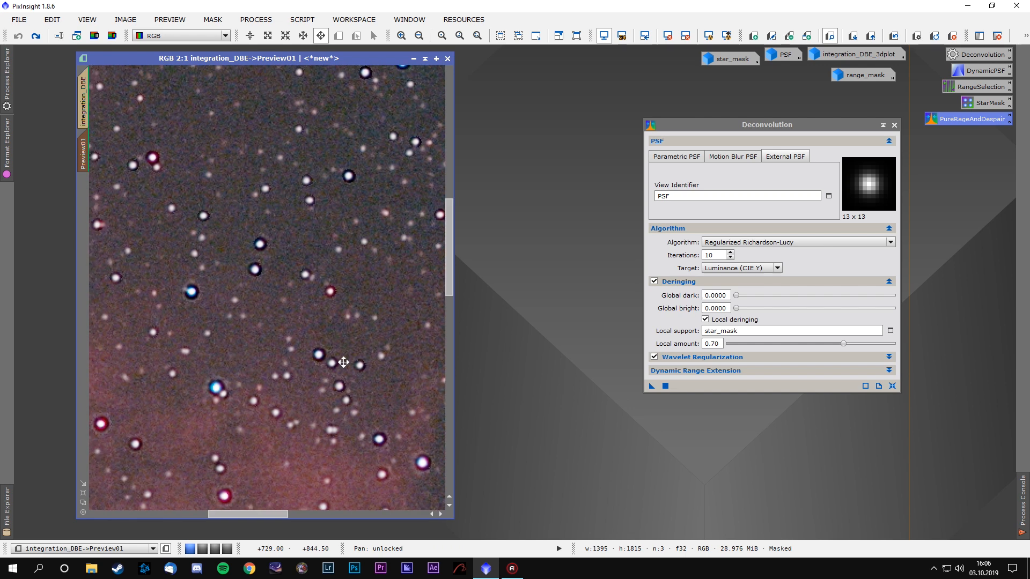
scroll(246, 265, "up", 1)
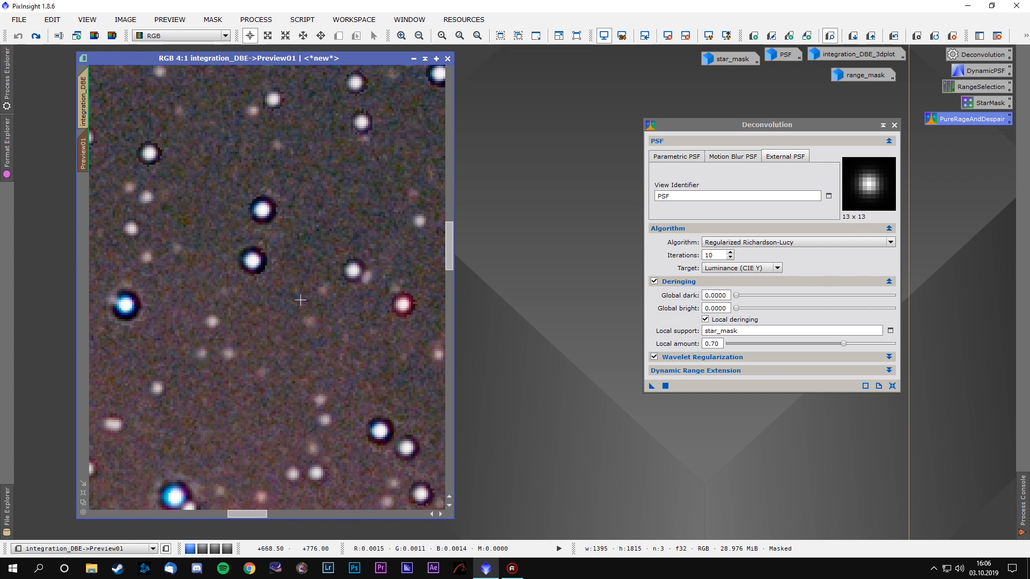
key("space")
left_click_drag(295, 313, 316, 272)
left_click_drag(214, 377, 370, 319)
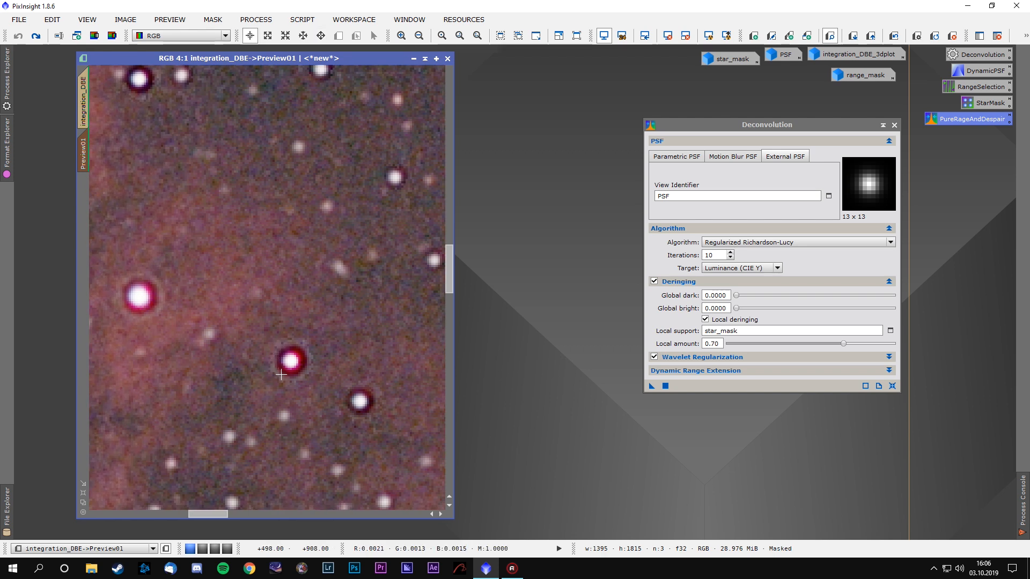
left_click_drag(139, 102, 308, 278)
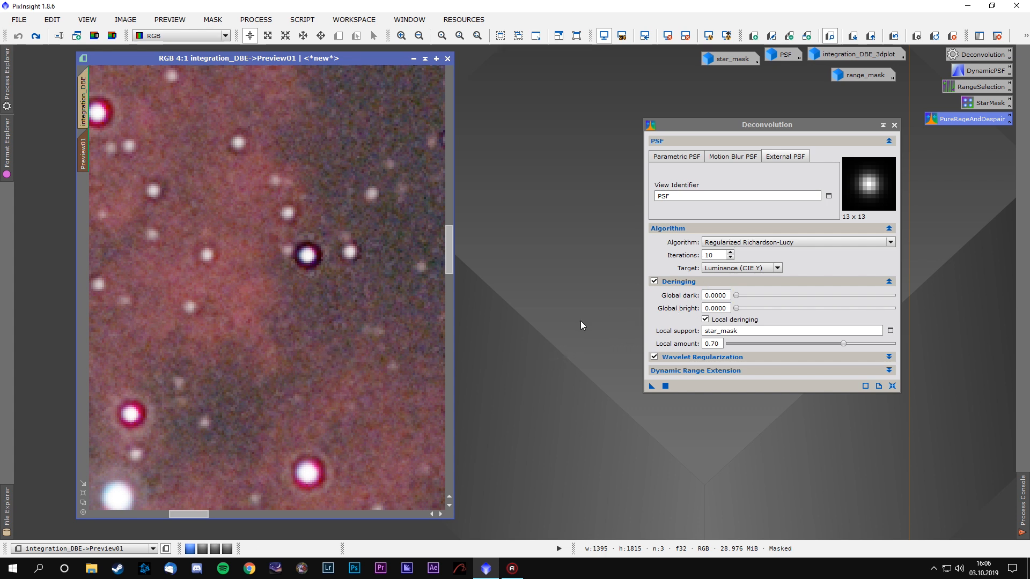
- Try Global bright at 0.0010, undoing the previous deconvolution and reapplying it to Preview01
left_click(722, 308)
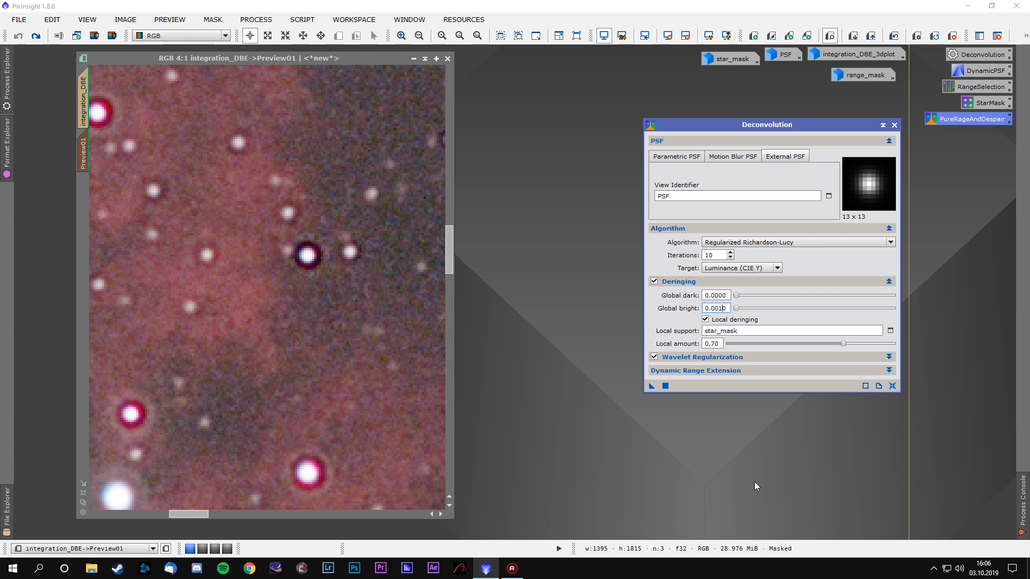
right_click(339, 184)
left_click(443, 412)
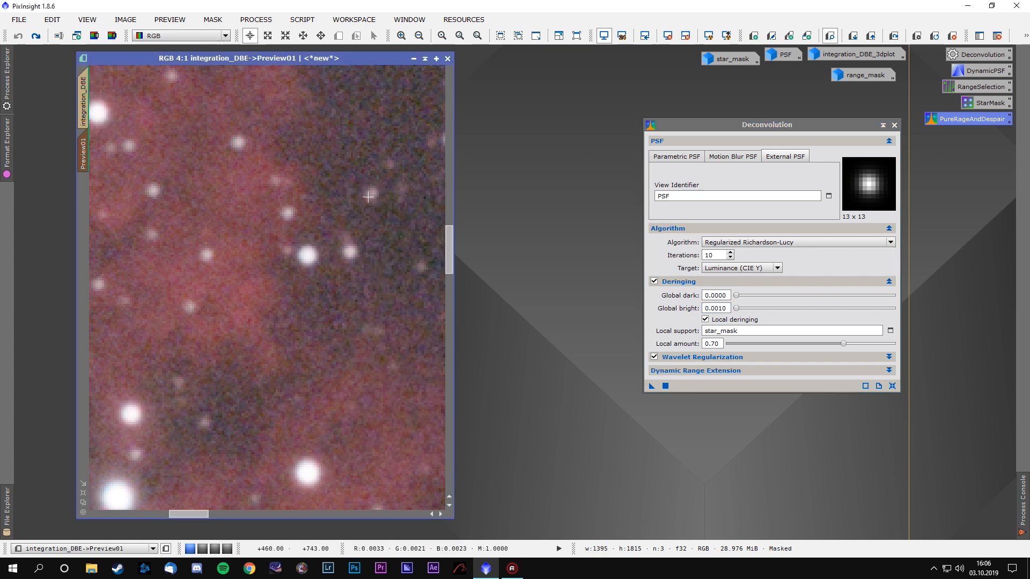
left_click_drag(652, 386, 382, 244)
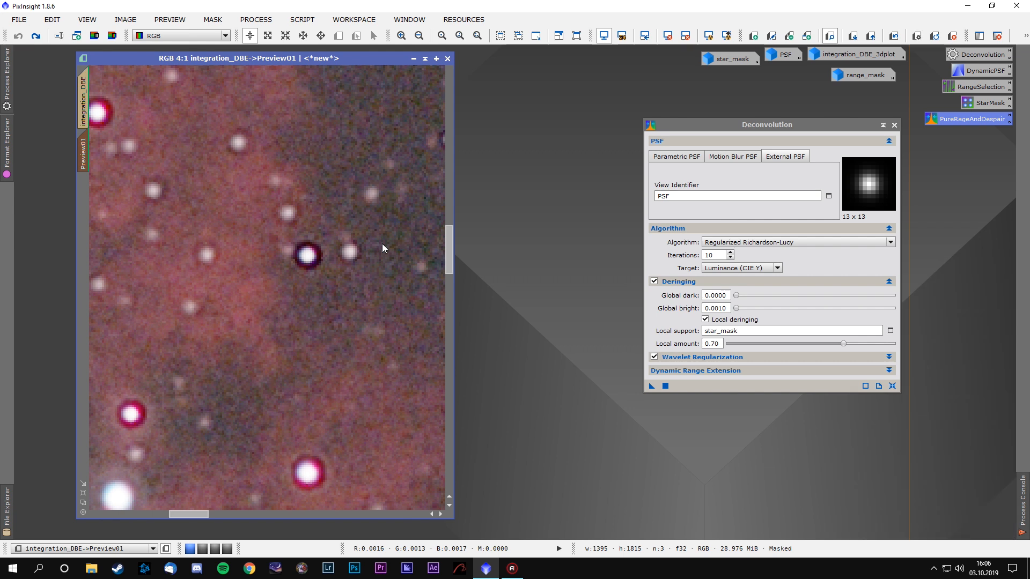
- Check the stars over the nebula, undo the deconvolution and reapply it with Global bright at 0.0020
left_click_drag(322, 407, 374, 249)
right_click(339, 272)
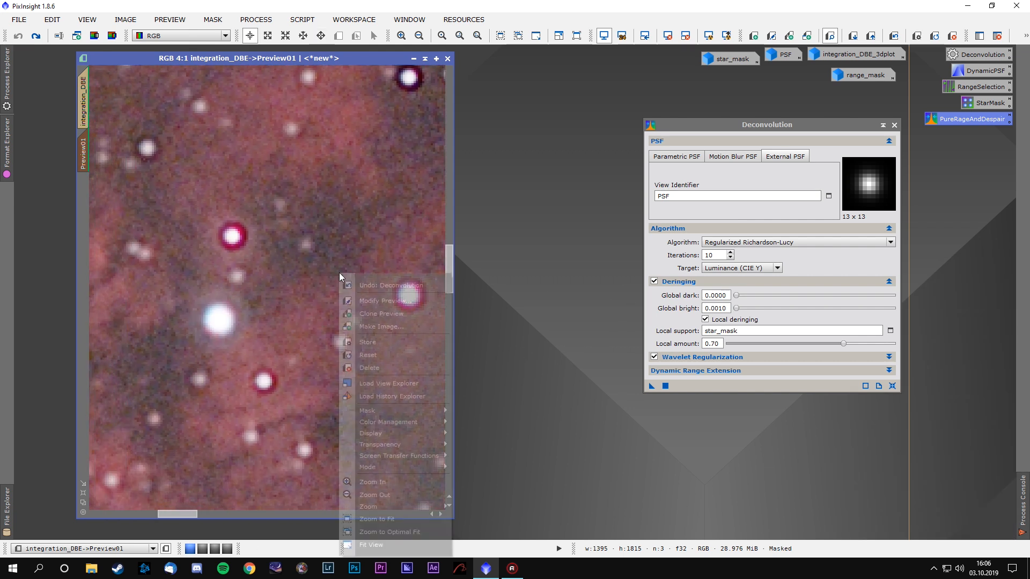
left_click(360, 280)
left_click(724, 308)
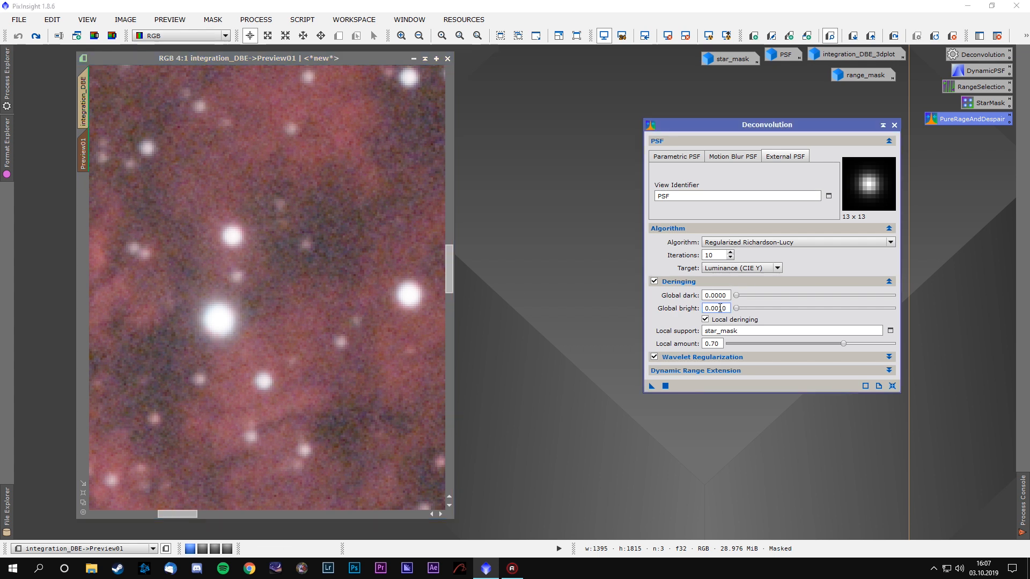
left_click_drag(651, 385, 235, 237)
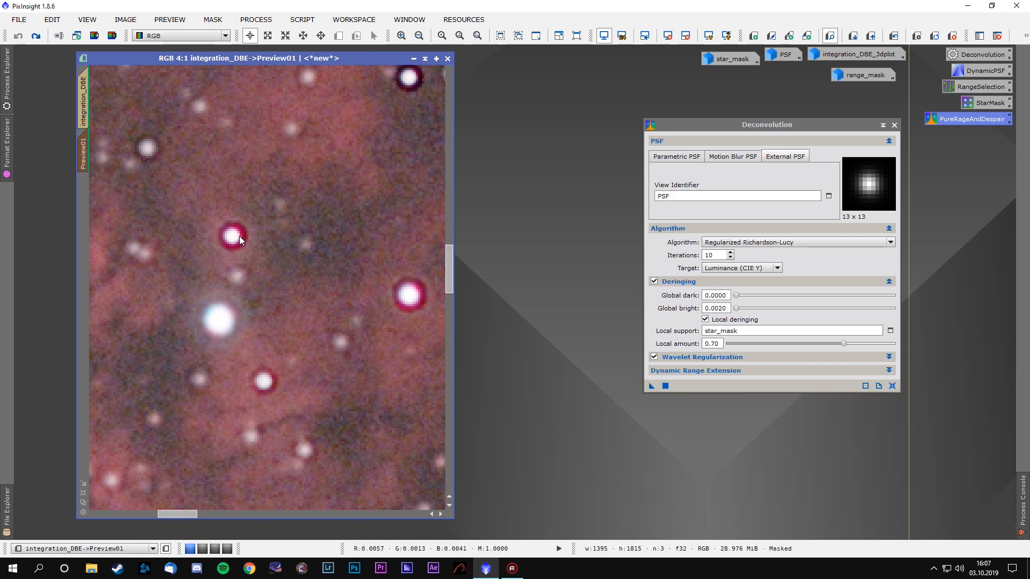
- Undo the last deconvolution and reapply it to Preview01 with Global bright at 0.0030
right_click(367, 306)
left_click(396, 282)
left_click(722, 308)
type("3")
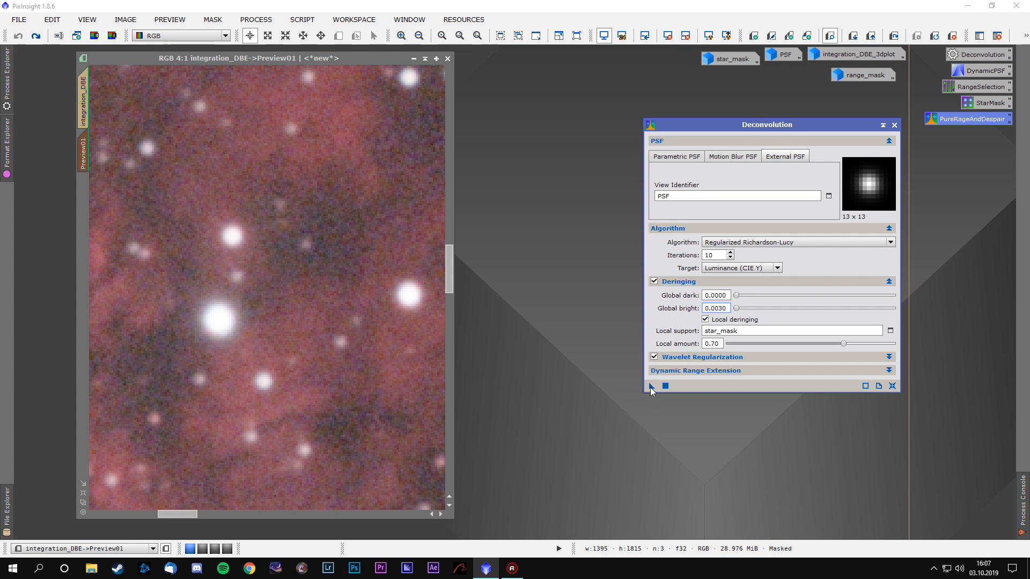
left_click_drag(651, 385, 307, 313)
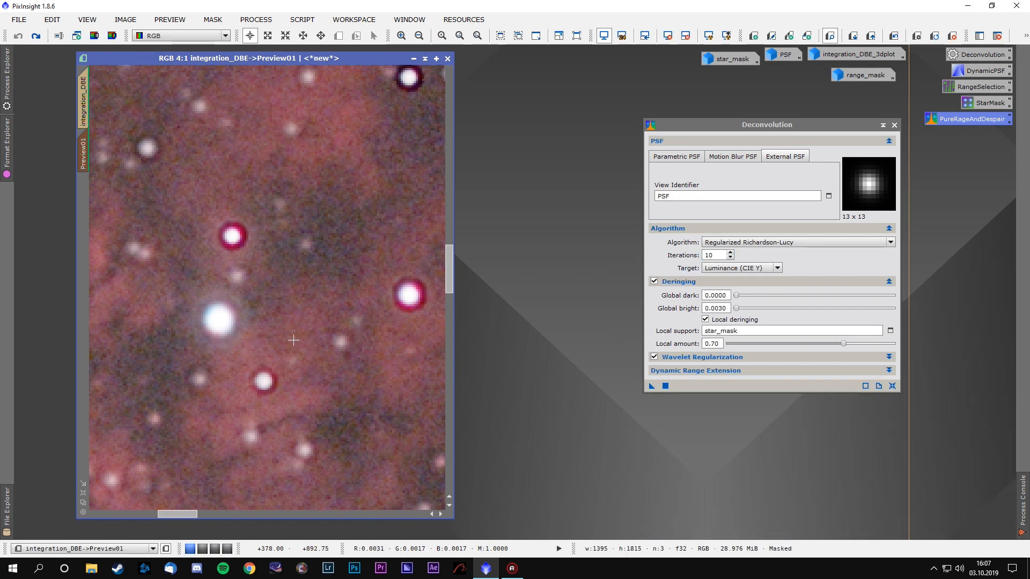
- Inspect the stars near the dark lane, set Global bright to 0.0040, undo the previous deconvolution and reapply it to Preview01
scroll(293, 340, "down", 1)
key("space")
left_click_drag(267, 305, 338, 415)
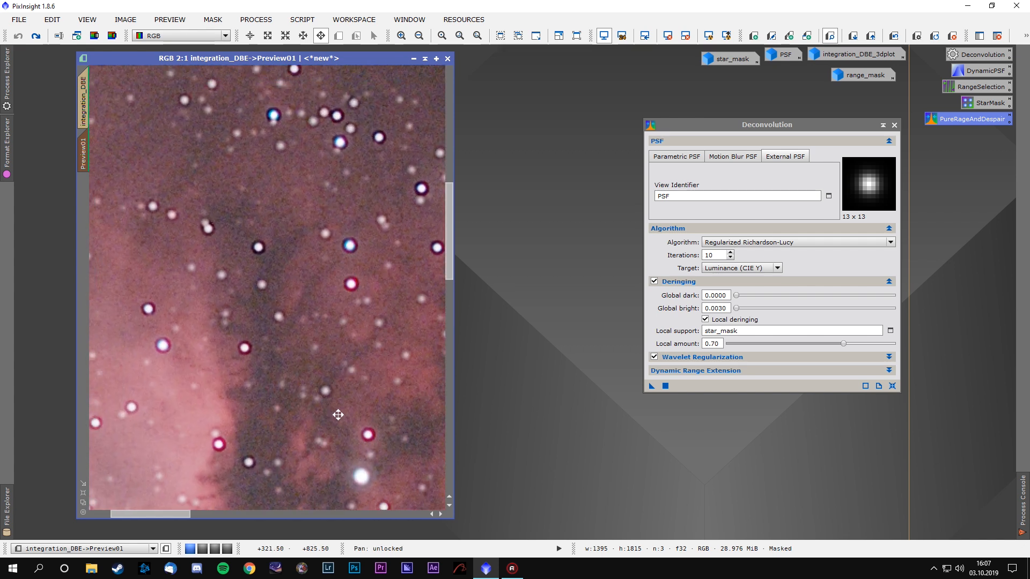
left_click(723, 309)
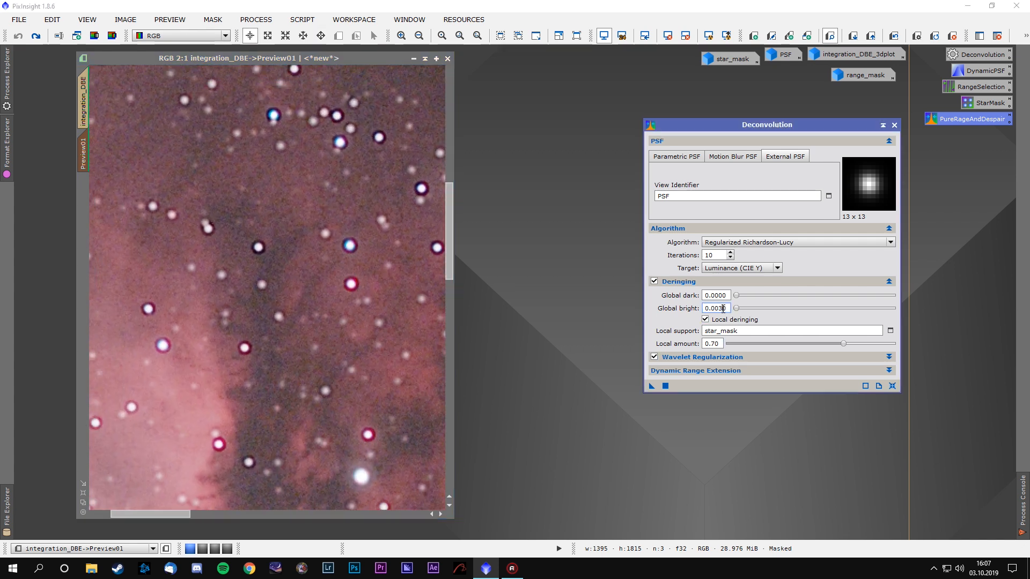
right_click(280, 247)
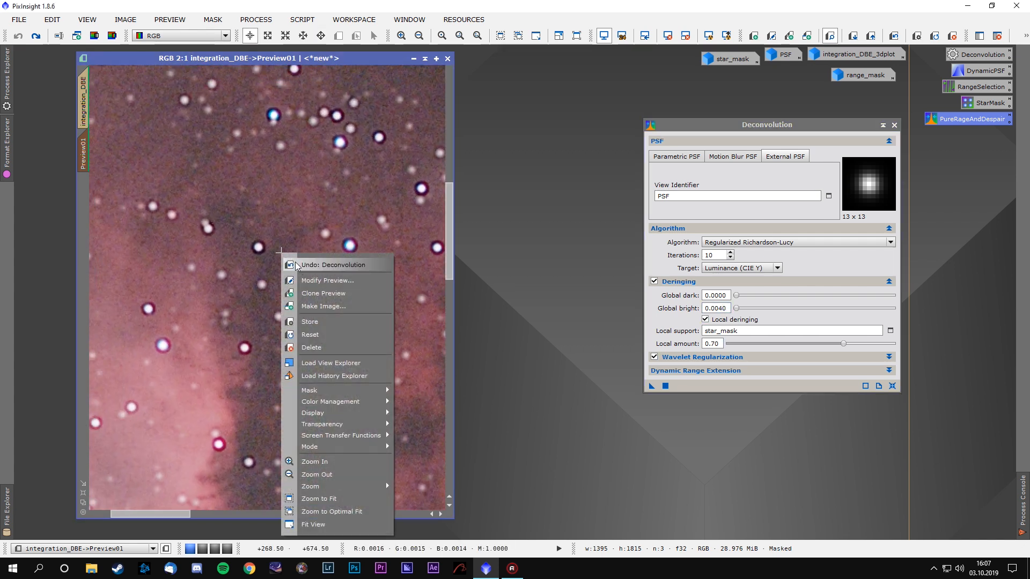
left_click(305, 253)
left_click(653, 386)
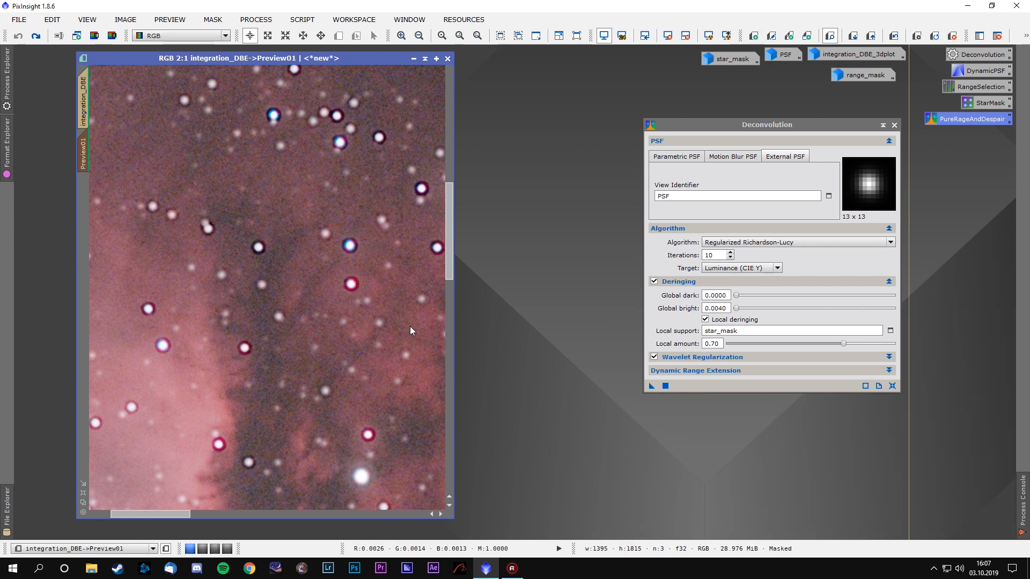
- Examine the star rings in Preview01 along the dark lane and around the nebula's lower edge
left_click_drag(368, 476, 359, 326)
key("space")
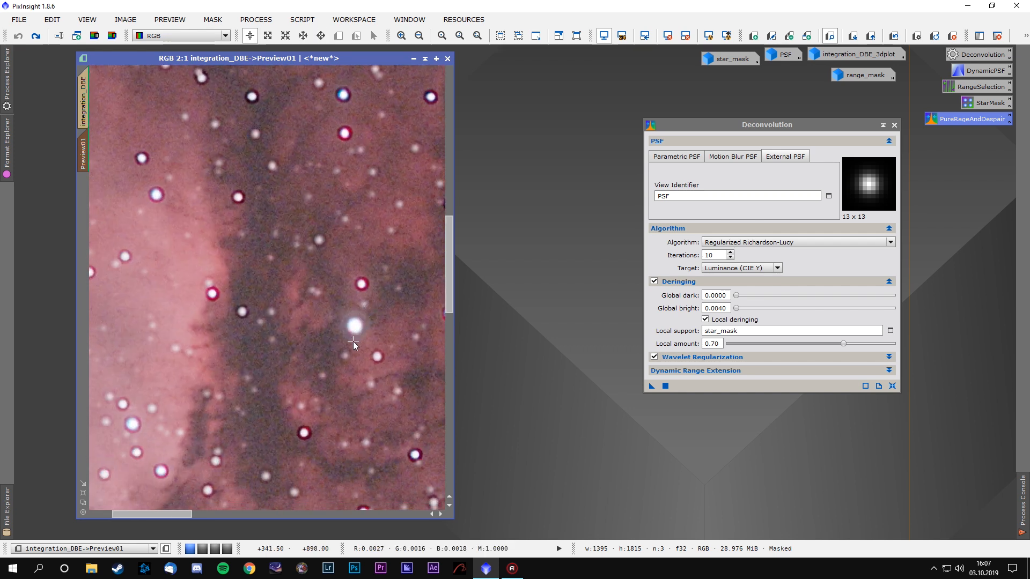
scroll(363, 336, "up", 2)
scroll(363, 336, "down", 2)
scroll(312, 330, "down", 1)
key("space")
left_click_drag(446, 261, 386, 242)
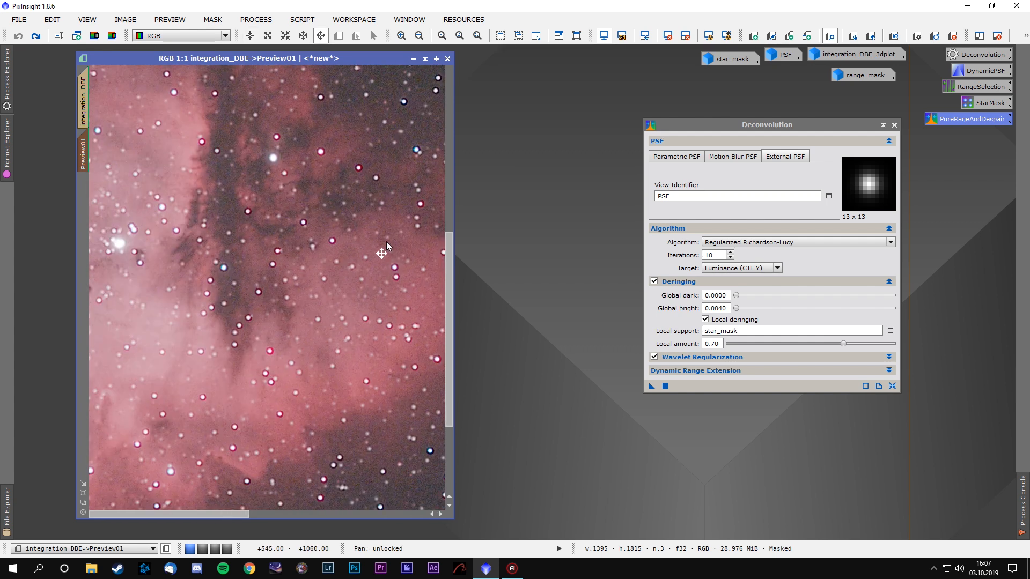
left_click_drag(299, 429, 291, 314)
scroll(243, 339, "up", 2)
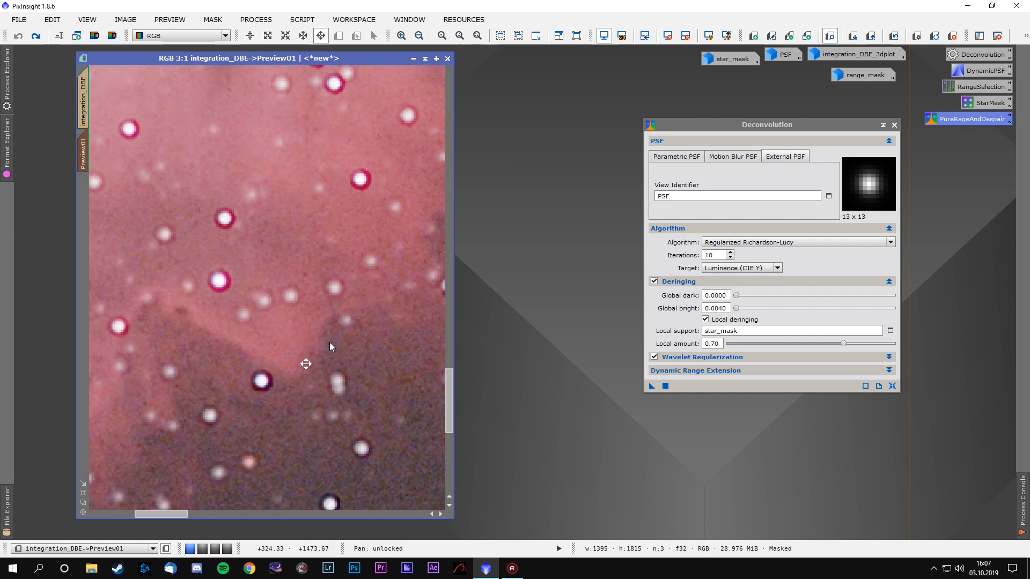
- Undo and redo the deconvolution to compare the stars at the nebula's lower edge before and after
key("space")
right_click(348, 327)
left_click(398, 55)
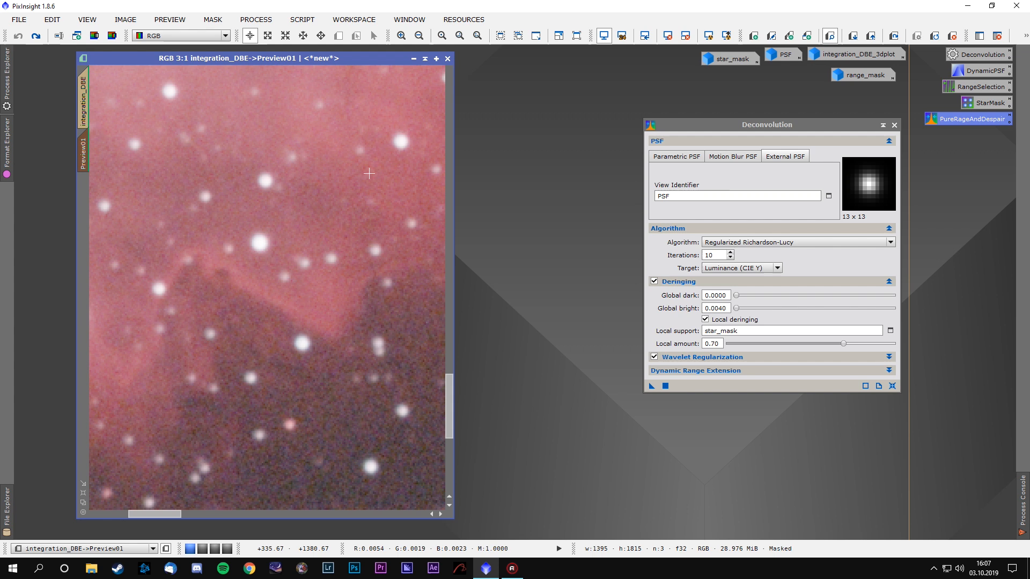
scroll(260, 309, "up", 1)
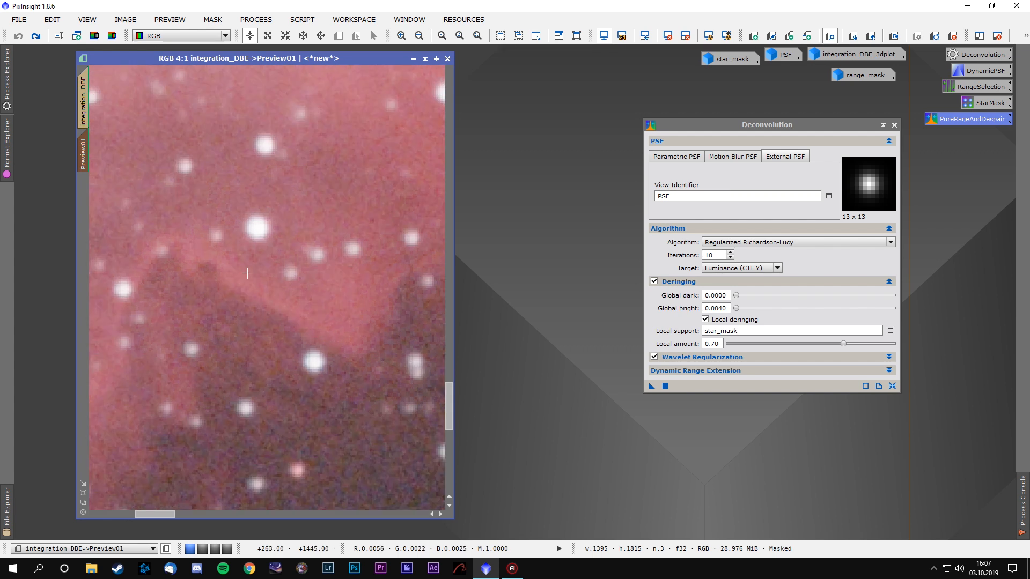
right_click(370, 79)
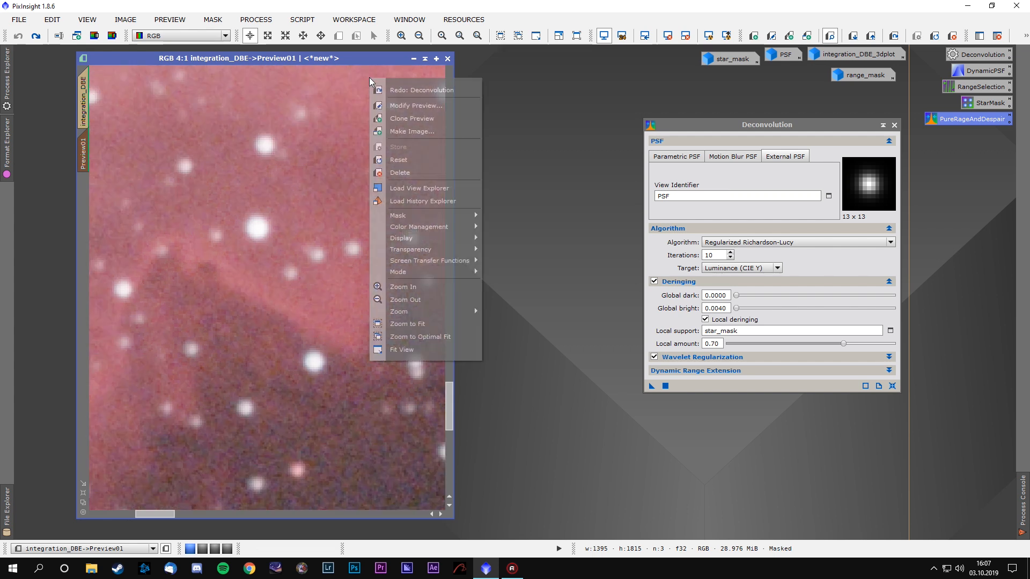
left_click(395, 86)
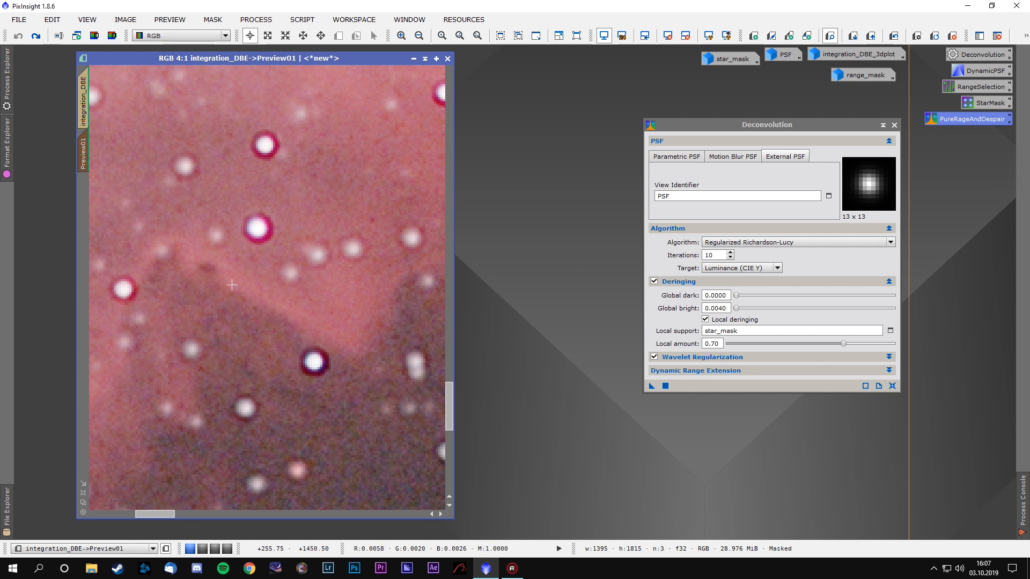
- Toggle the deconvolution several more times to compare star rings at the nebula edge, then examine the stars in the darker background
right_click(379, 115)
left_click(403, 125)
right_click(386, 119)
left_click(406, 144)
key("minus")
right_click(274, 206)
left_click(322, 461)
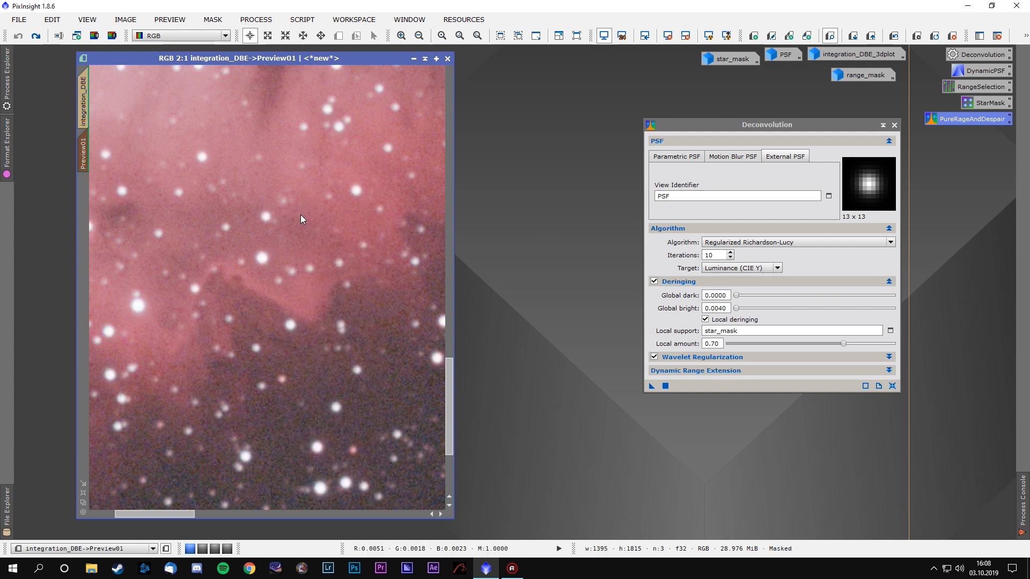
scroll(300, 215, "up", 1)
right_click(321, 206)
left_click(358, 216)
scroll(286, 247, "up", 3)
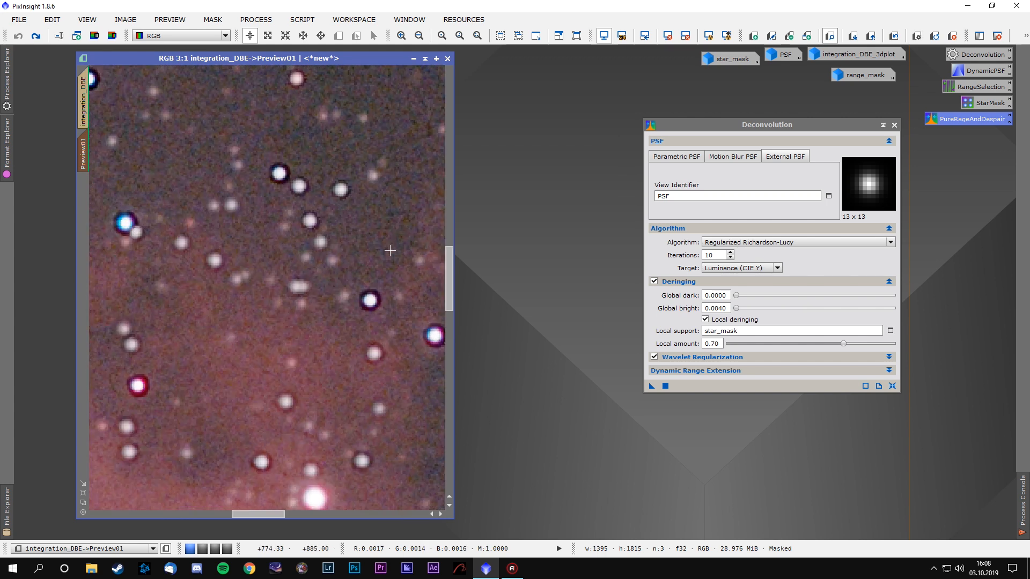
- Set Global dark to 0.0100, undo the previous deconvolution and reapply it to Preview01
left_click(718, 295)
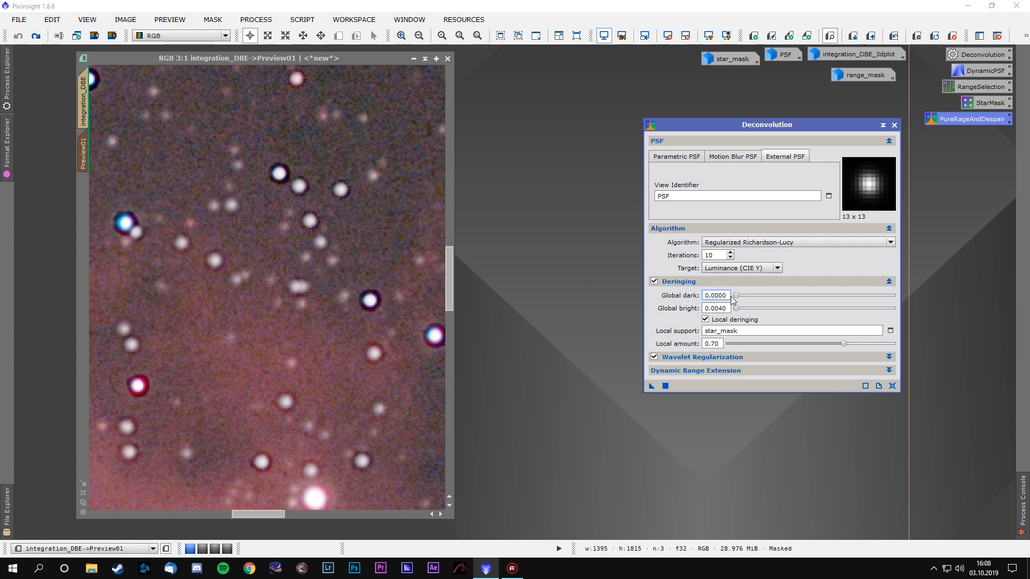
key("BackSpace")
type("1")
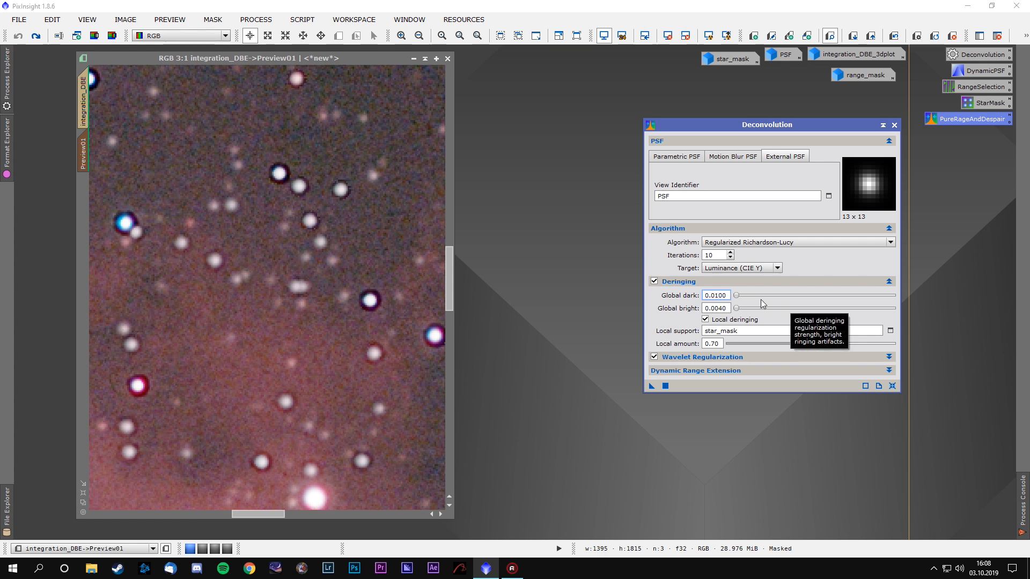
right_click(352, 256)
left_click(457, 485)
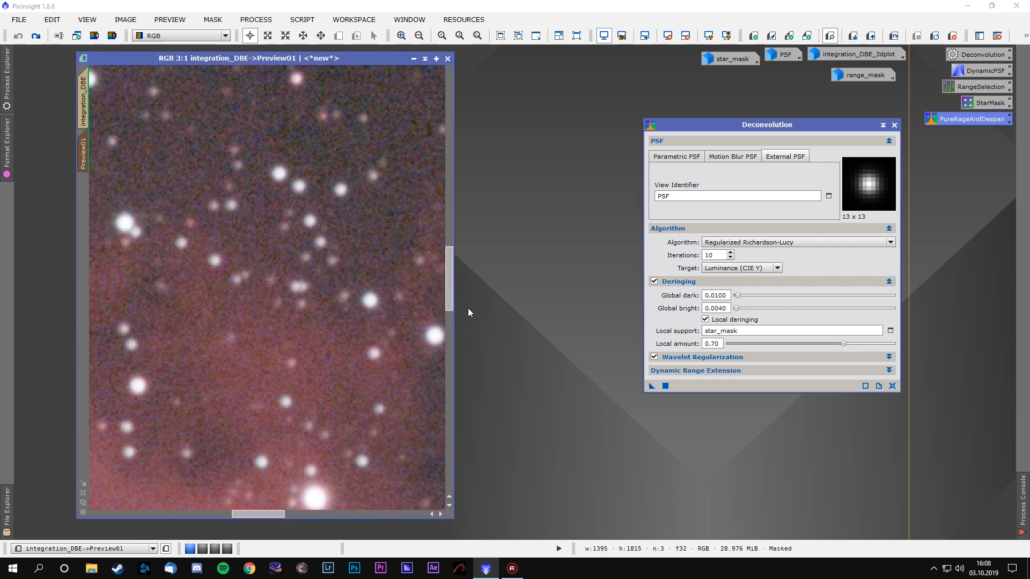
key("ctrl+e")
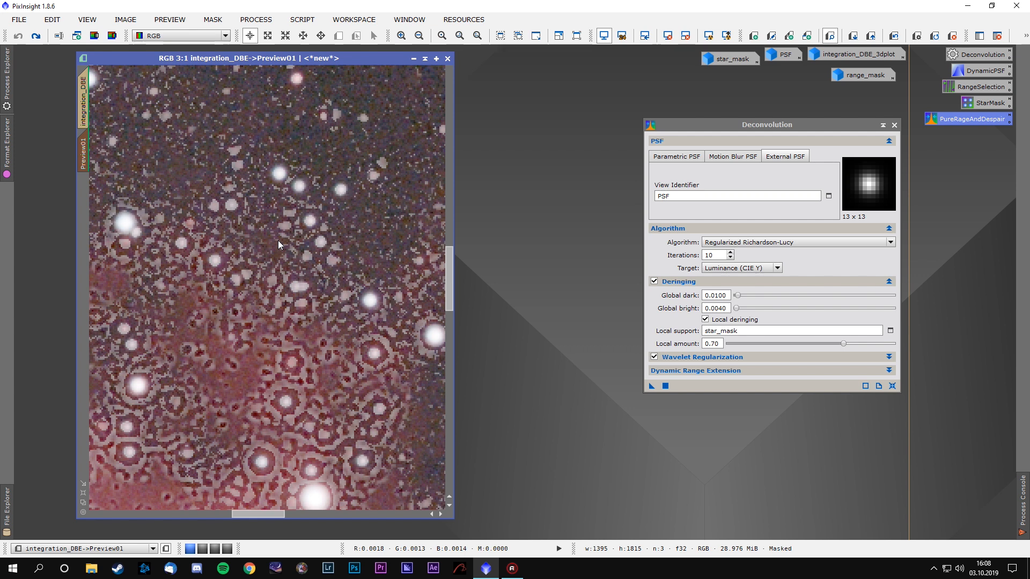
- Set Global dark to 0.0050, undo the last deconvolution and apply it to Preview01 again
left_click(715, 296)
type("05")
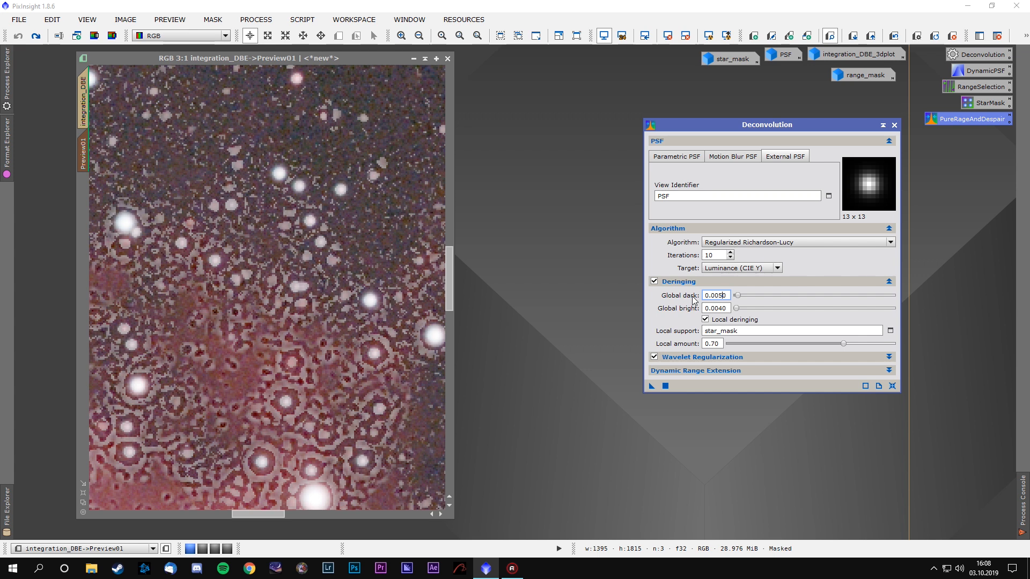
left_click(213, 244)
key("ctrl+shift+z")
left_click(650, 385)
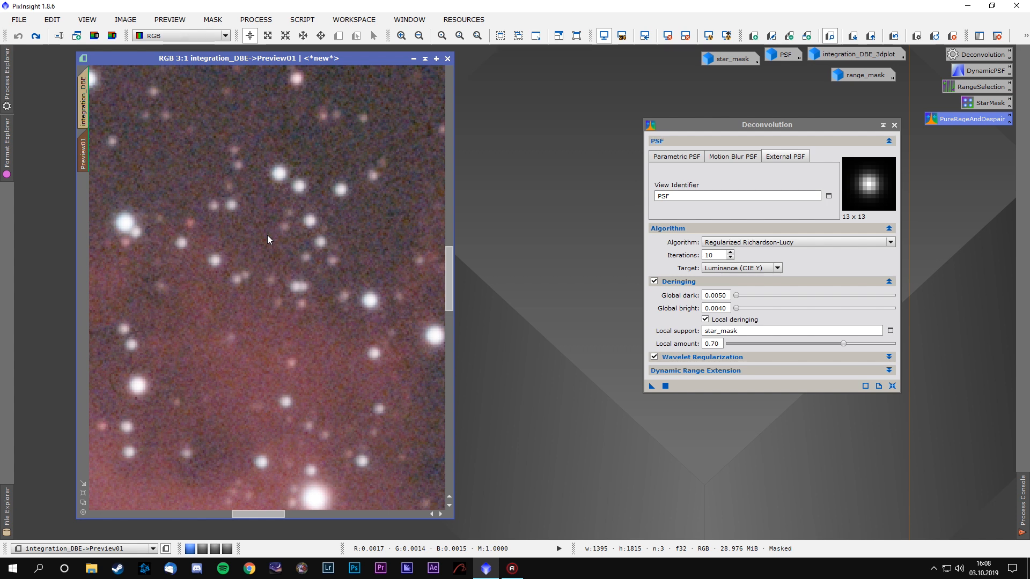
- Compare the small background stars with and without the deconvolution by redoing and undoing it
scroll(267, 230, "up", 2)
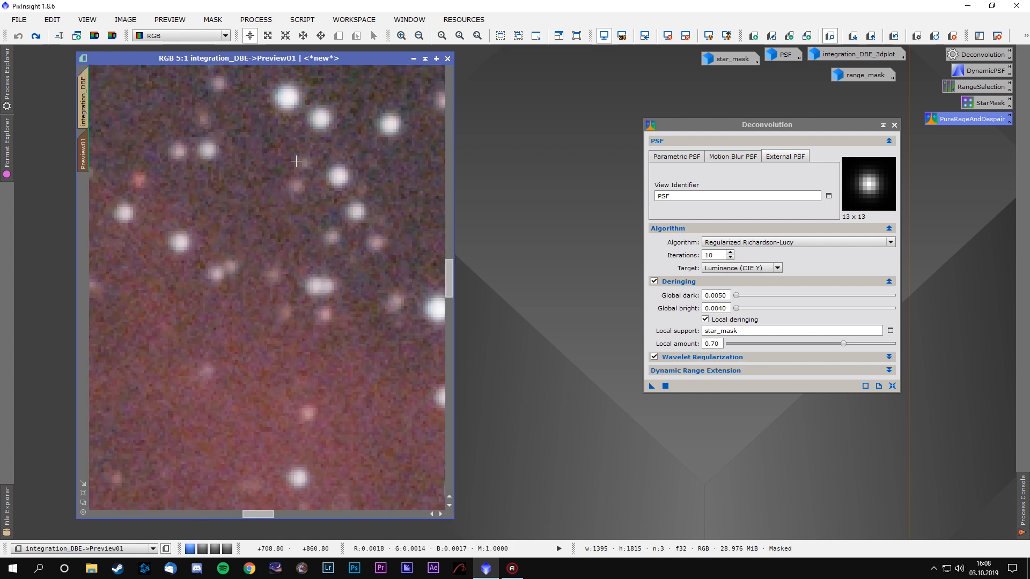
right_click(306, 340)
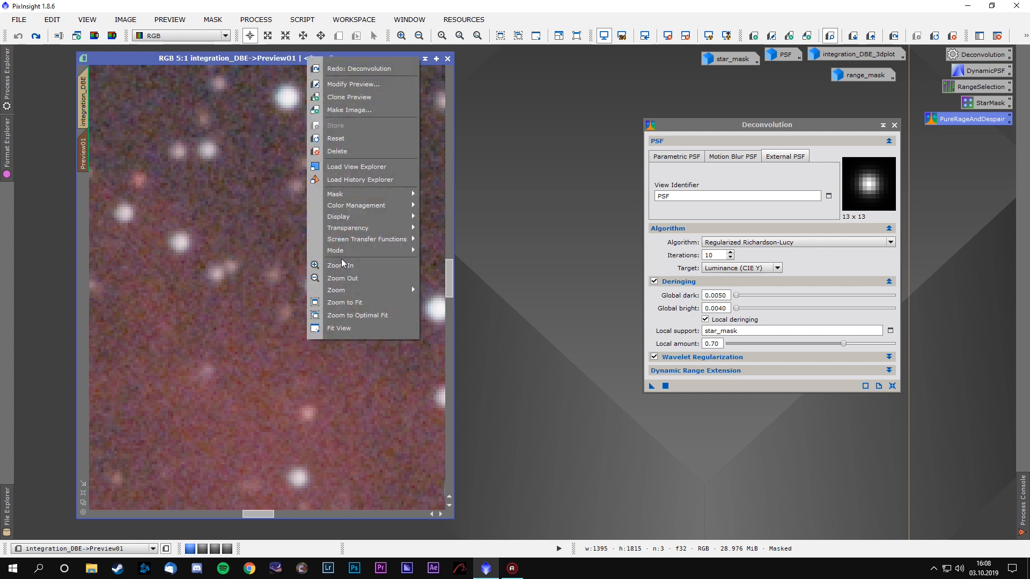
left_click(386, 69)
right_click(365, 148)
key("Escape")
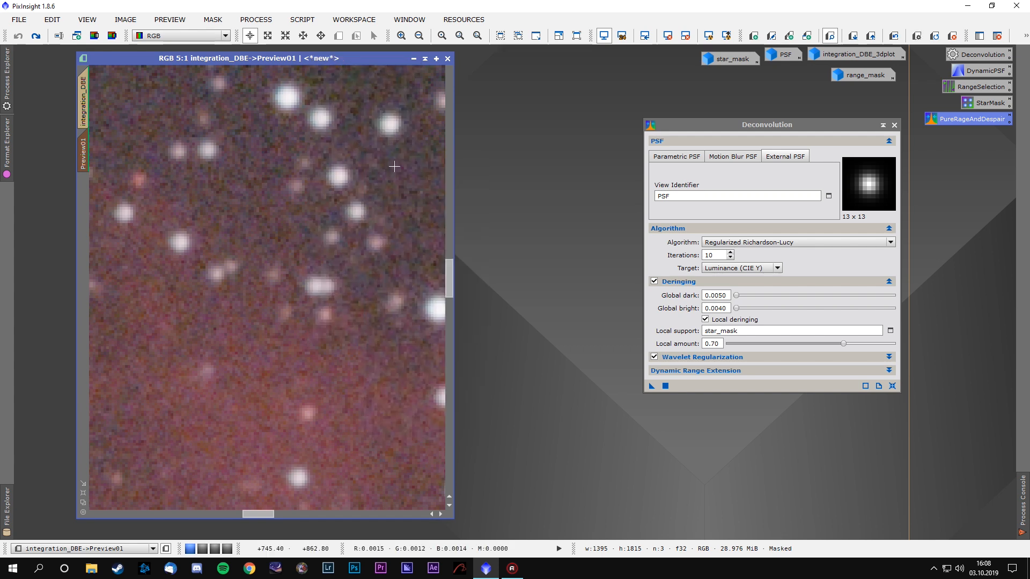
right_click(339, 158)
left_click(363, 167)
- Examine the nebula's dark lower edge with the deconvolution undone and redone, checking its stars and structure
left_click_drag(282, 338, 378, 97)
left_click_drag(220, 461, 311, 102)
left_click_drag(263, 429, 293, 172)
left_click_drag(139, 407, 365, 150)
left_click_drag(161, 440, 356, 361)
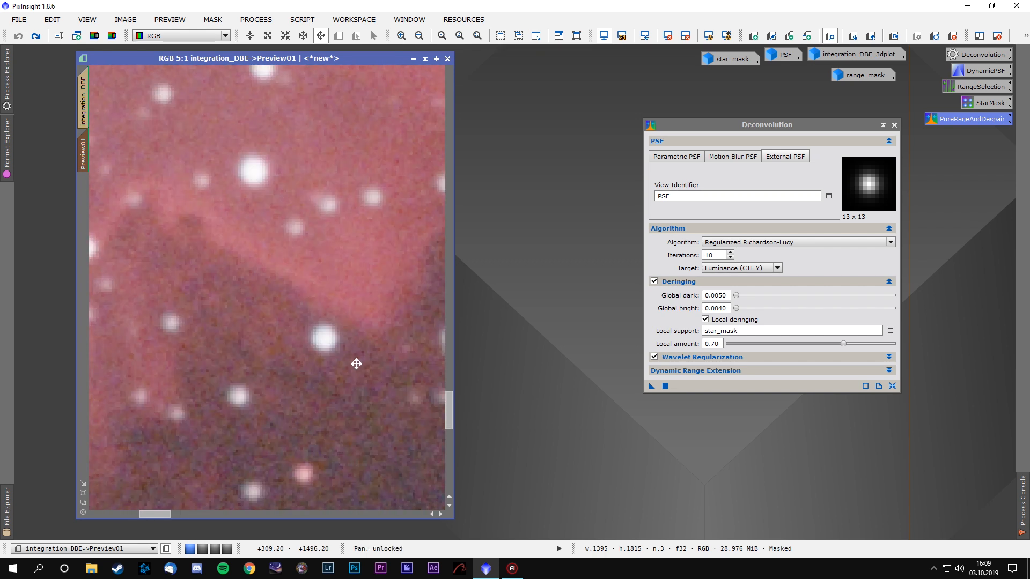
left_click_drag(222, 335, 275, 356)
key("alt+r")
right_click(314, 289)
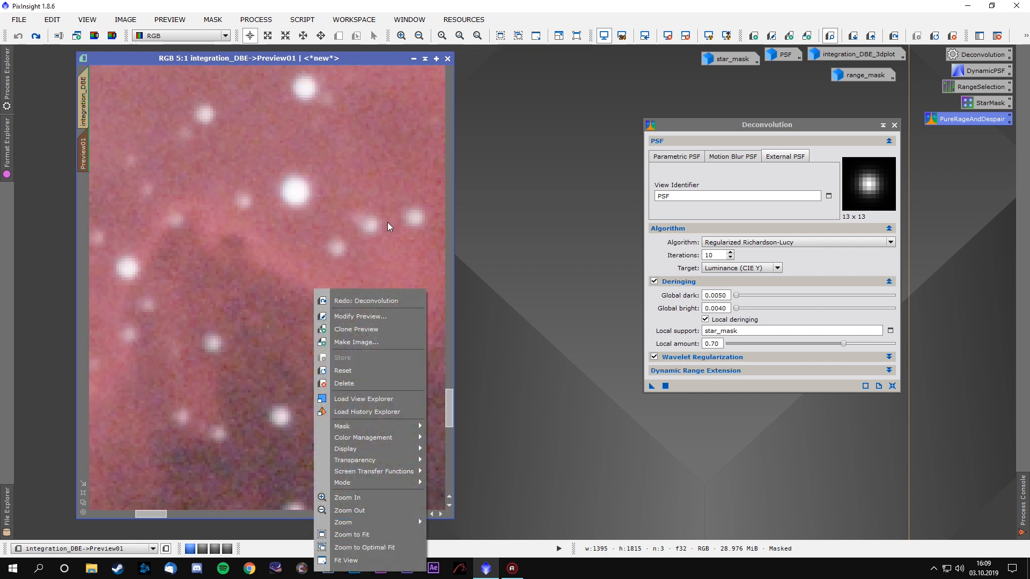
left_click(393, 296)
right_click(394, 296)
left_click(399, 302)
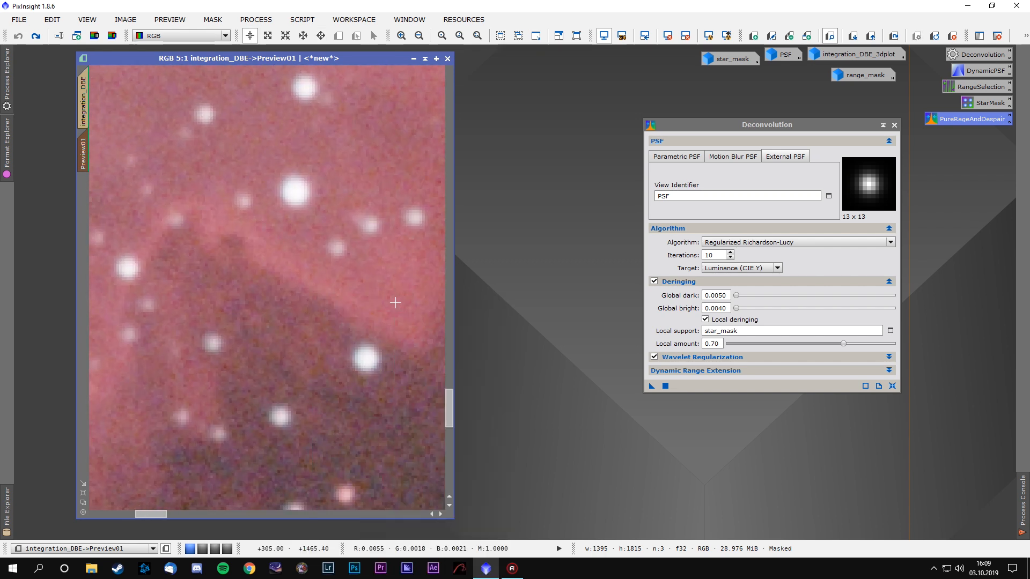
scroll(395, 303, "down", 5)
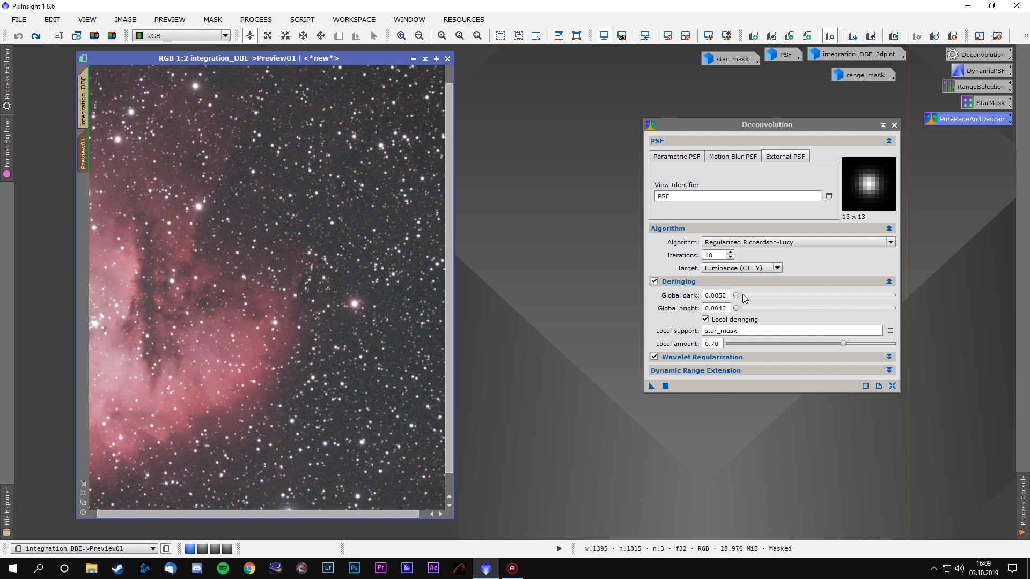
- Set Iterations to 20, Global dark to 0.0100 and Global bright to 0.0080, and apply the deconvolution to Preview01
left_click(714, 254)
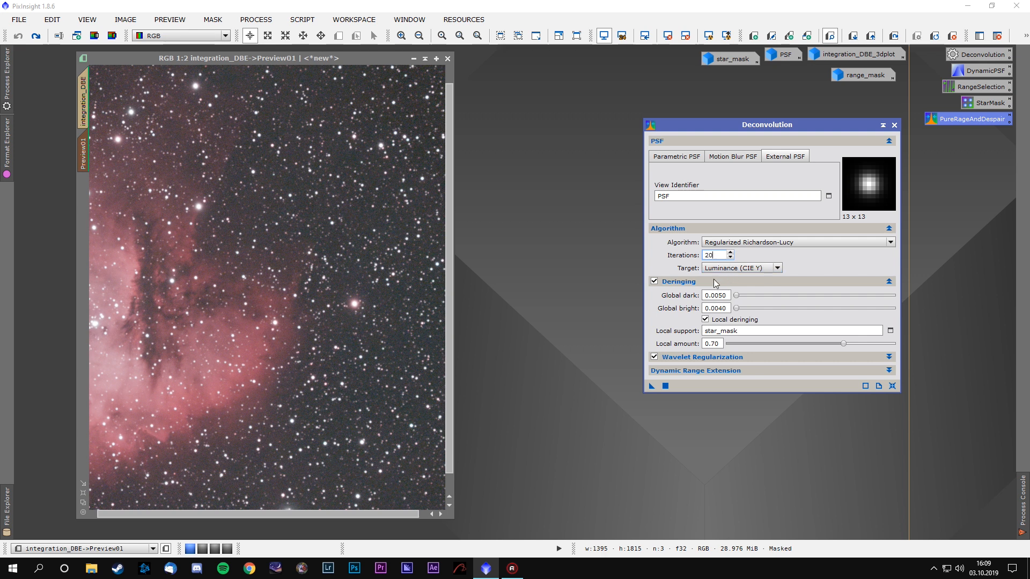
left_click_drag(714, 295, 721, 294)
left_click(718, 309)
key("Delete")
type("8")
right_click(295, 321)
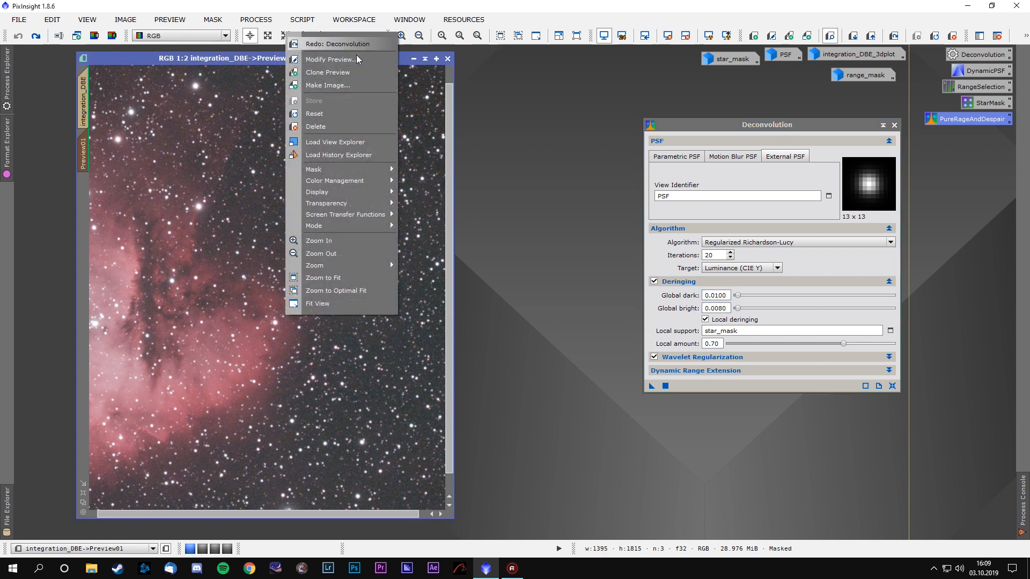
left_click_drag(652, 386, 300, 363)
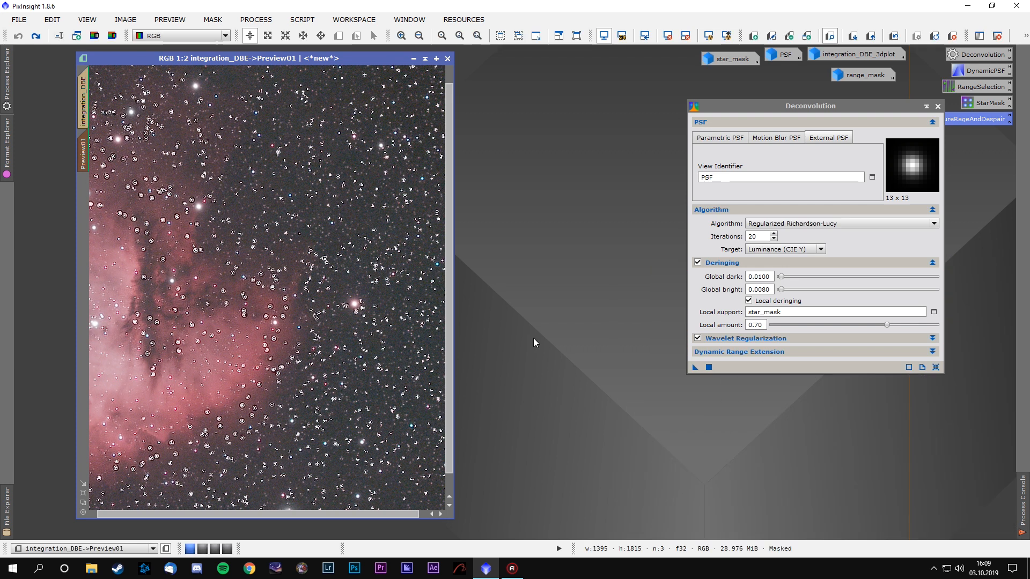
- Inspect the stars around the nebula up close and undo the 20-iteration deconvolution
scroll(271, 281, "up", 4)
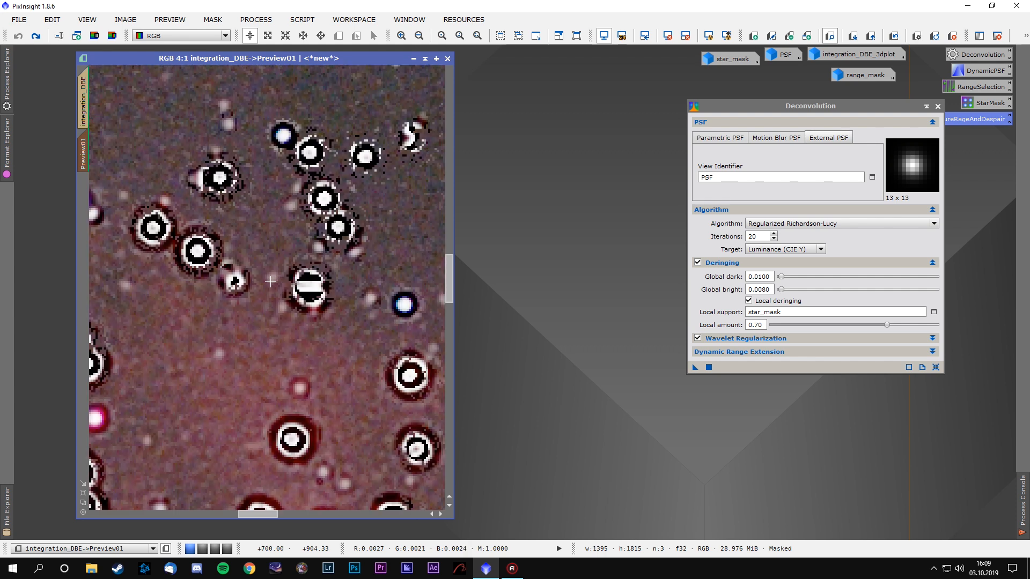
scroll(271, 281, "down", 3)
scroll(278, 310, "down", 2)
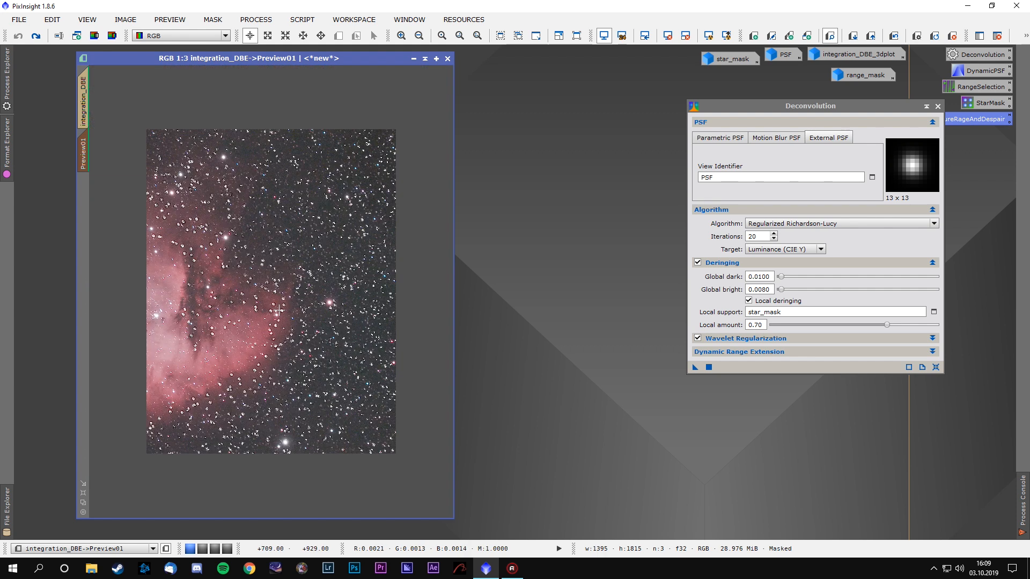
right_click(290, 242)
left_click(310, 251)
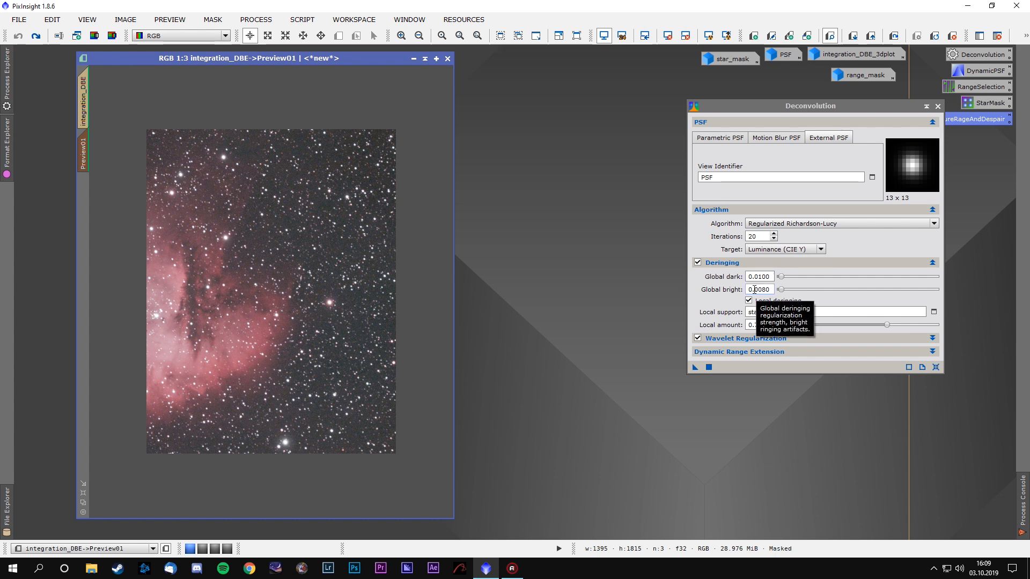
- Apply the deconvolution to Preview01 with Iterations at 80, Global dark at 0.0200 and Global bright at 0.0050
left_click(738, 238)
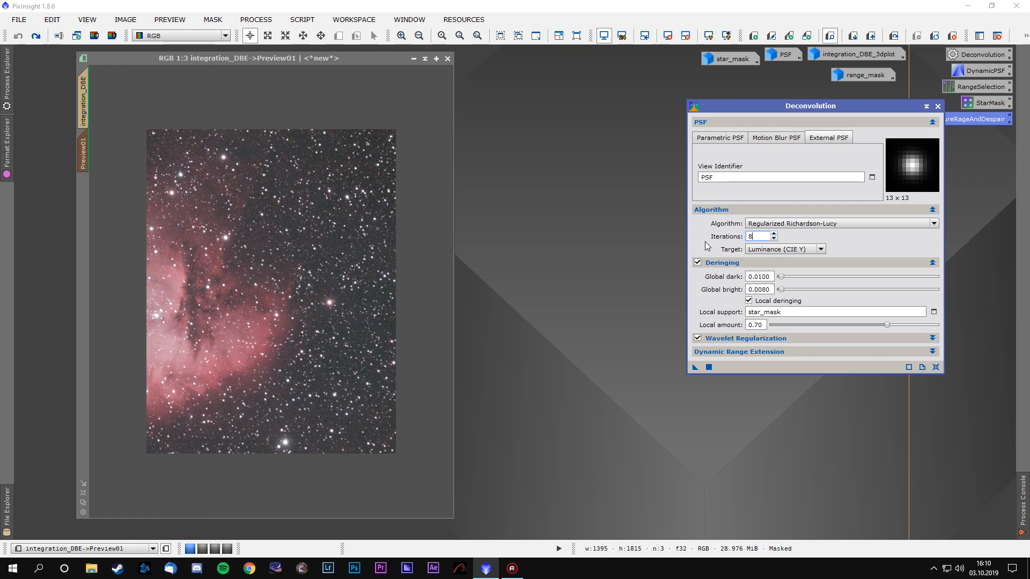
left_click(759, 280)
left_click_drag(759, 291, 763, 290)
type("5")
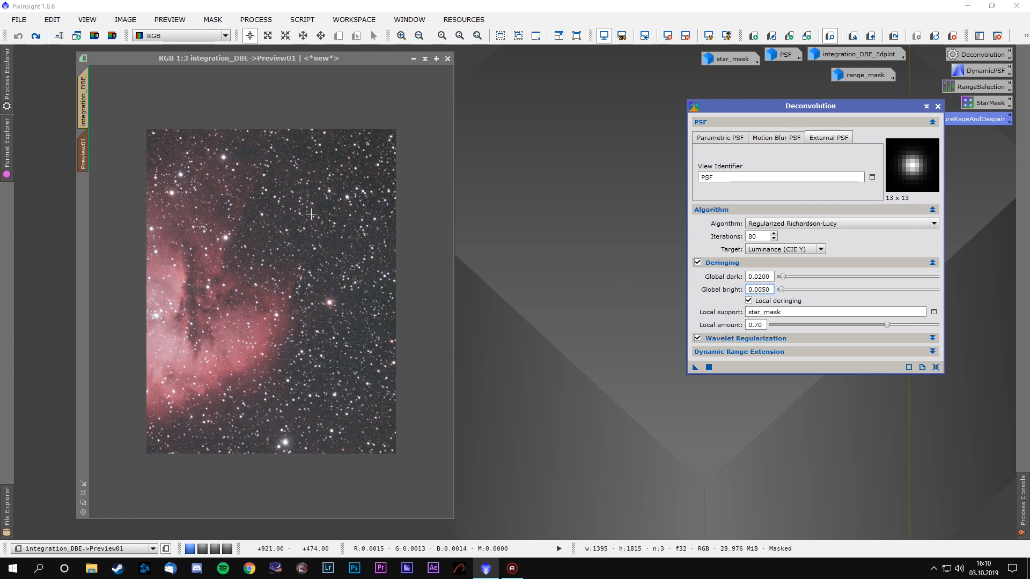
left_click(692, 368)
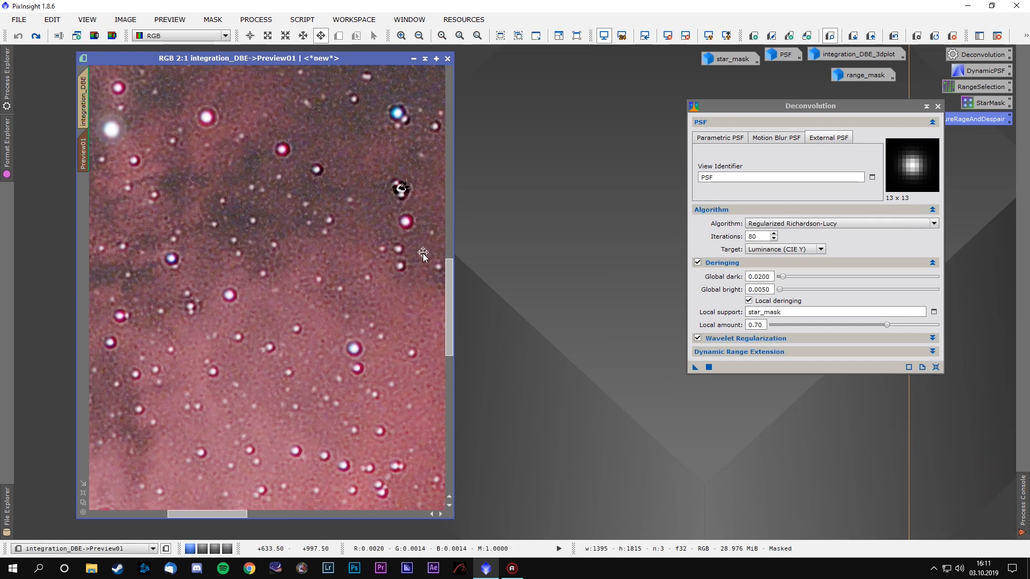
- Set Global dark to 0.0300 and change Global bright, undo the 80-iteration deconvolution and reapply it to Preview01
left_click_drag(367, 303, 328, 349)
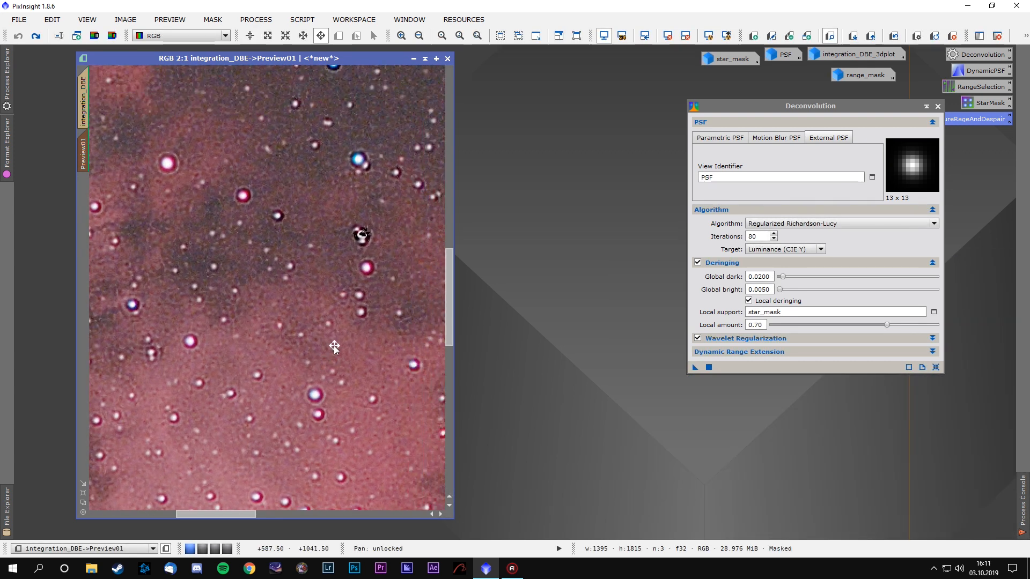
left_click(759, 277)
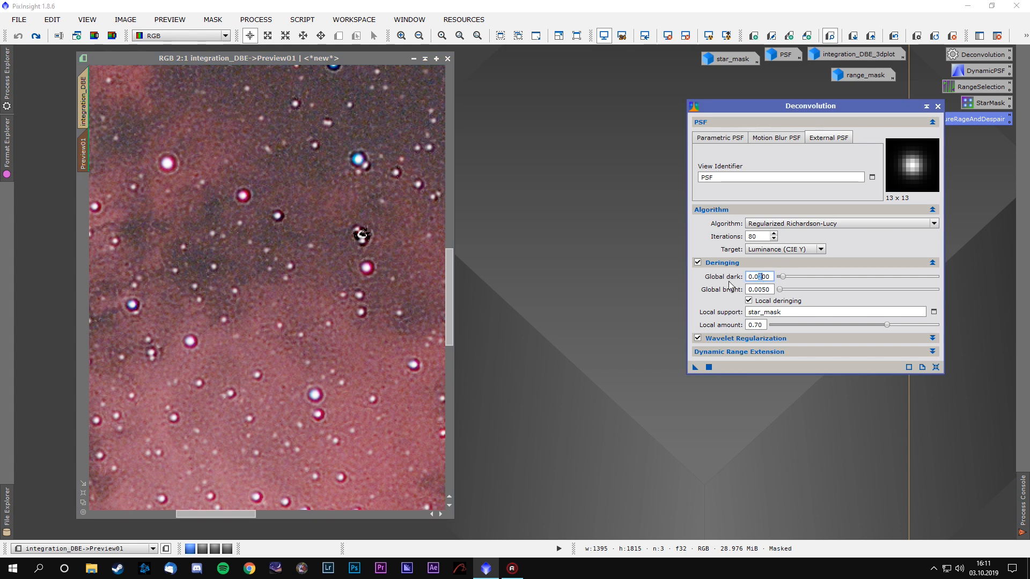
left_click(762, 289)
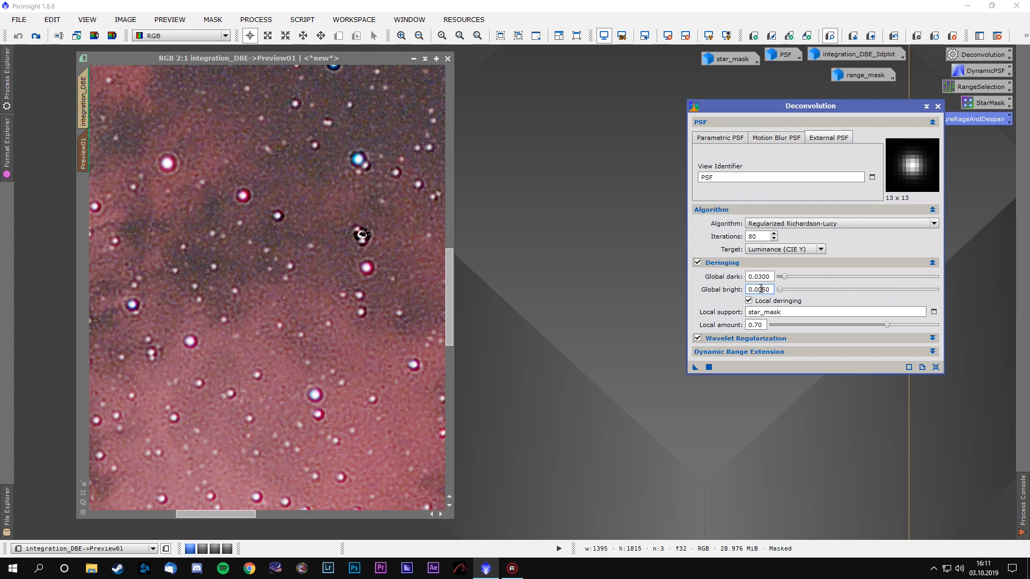
type("1")
left_click(674, 377)
right_click(246, 223)
left_click(305, 232)
left_click_drag(694, 367, 323, 320)
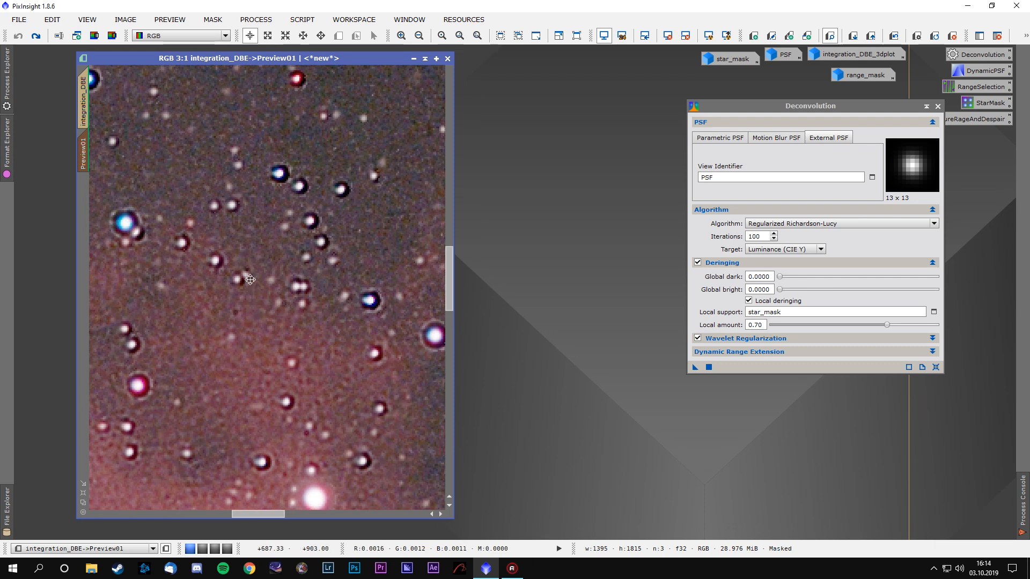
- Set Global dark to 0.0100 and Global bright to 0.0020 and apply the 100-iteration deconvolution to Preview01
left_click_drag(250, 280, 398, 375)
left_click(764, 292)
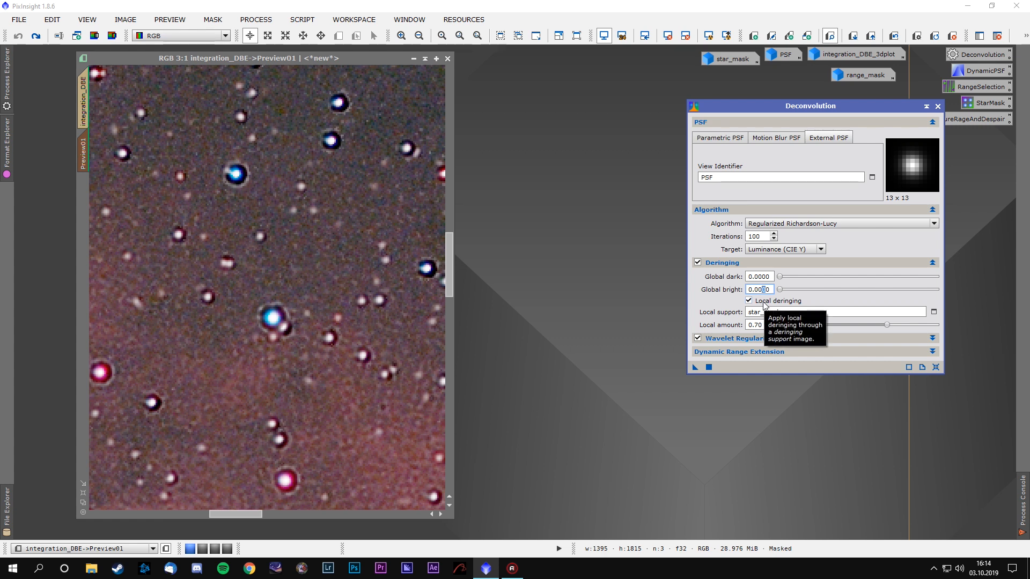
left_click(758, 276)
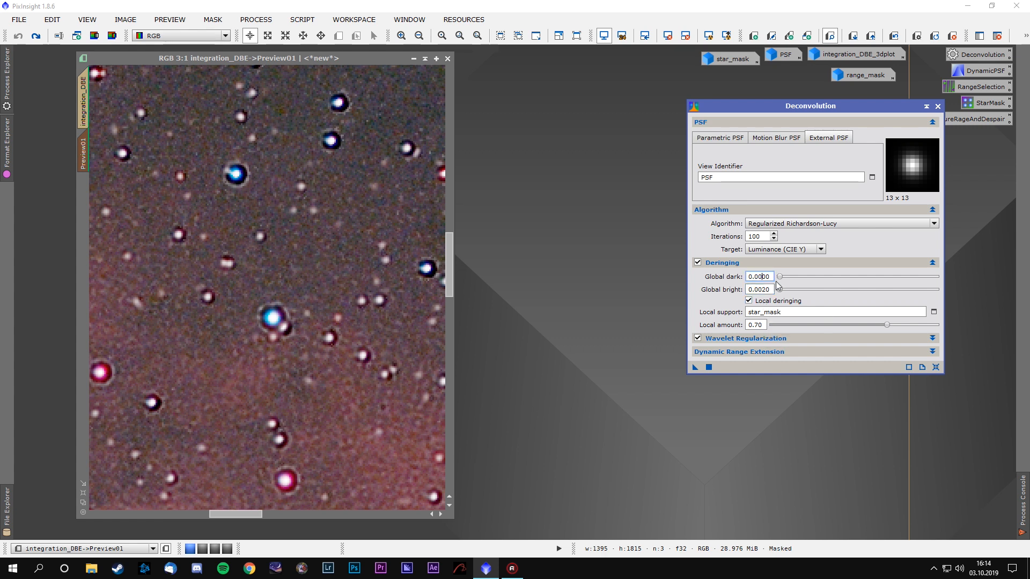
left_click(695, 367)
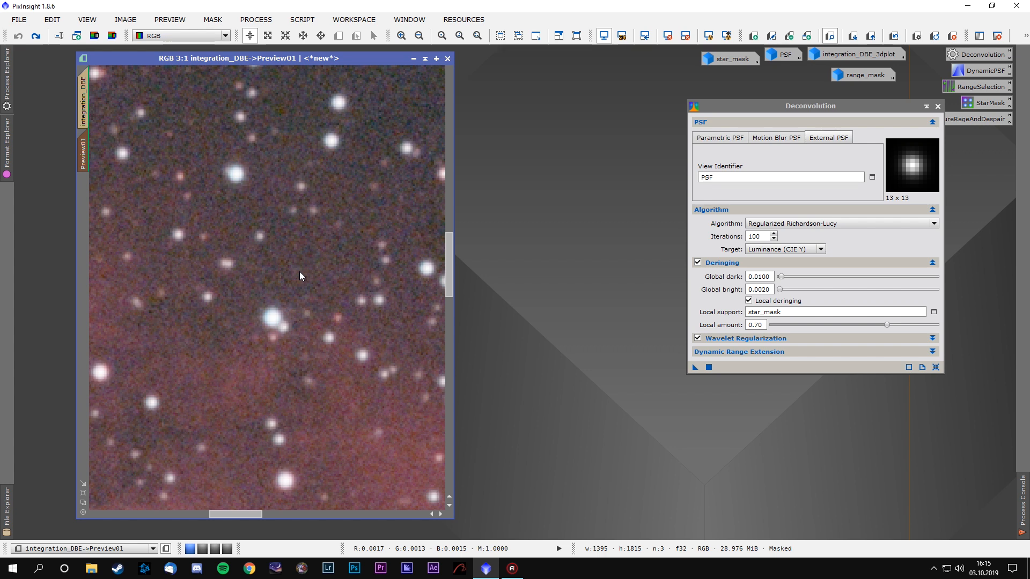
- Compare the nebula's lower part at 3:1 before and after deconvolution by repeatedly undoing and redoing it
scroll(299, 272, "down", 3)
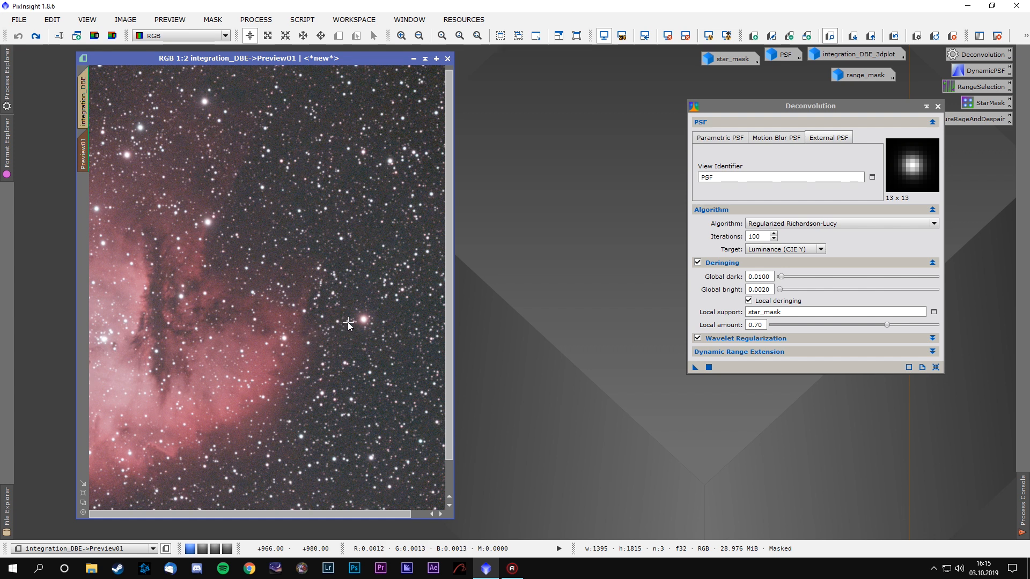
scroll(337, 333, "up", 1)
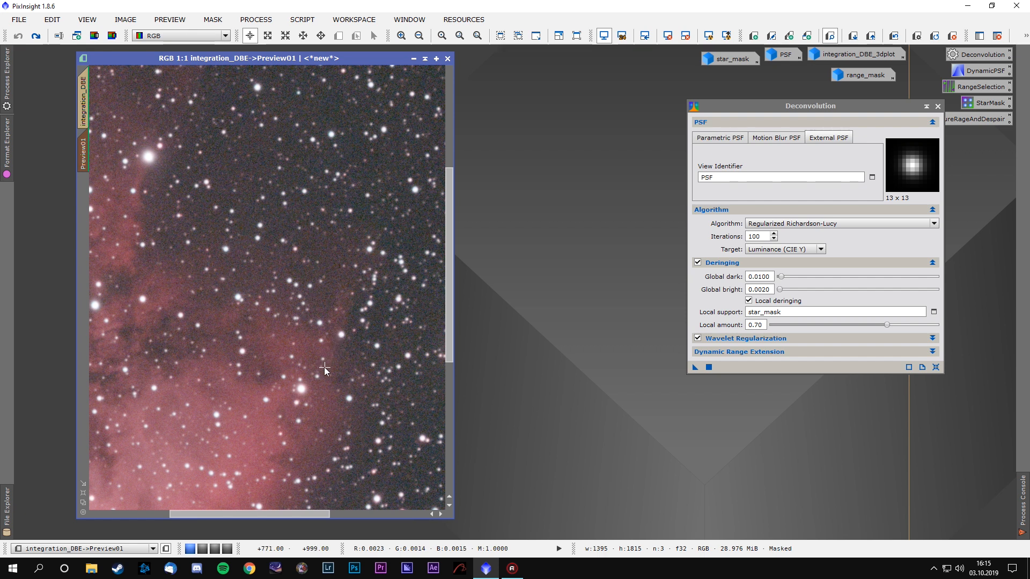
left_click_drag(325, 370, 374, 375)
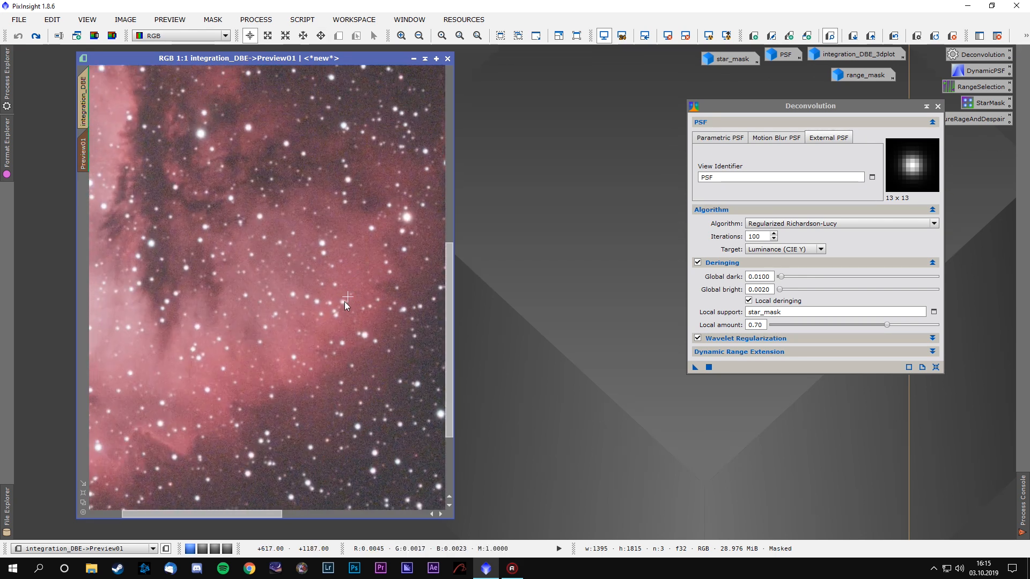
scroll(346, 305, "up", 2)
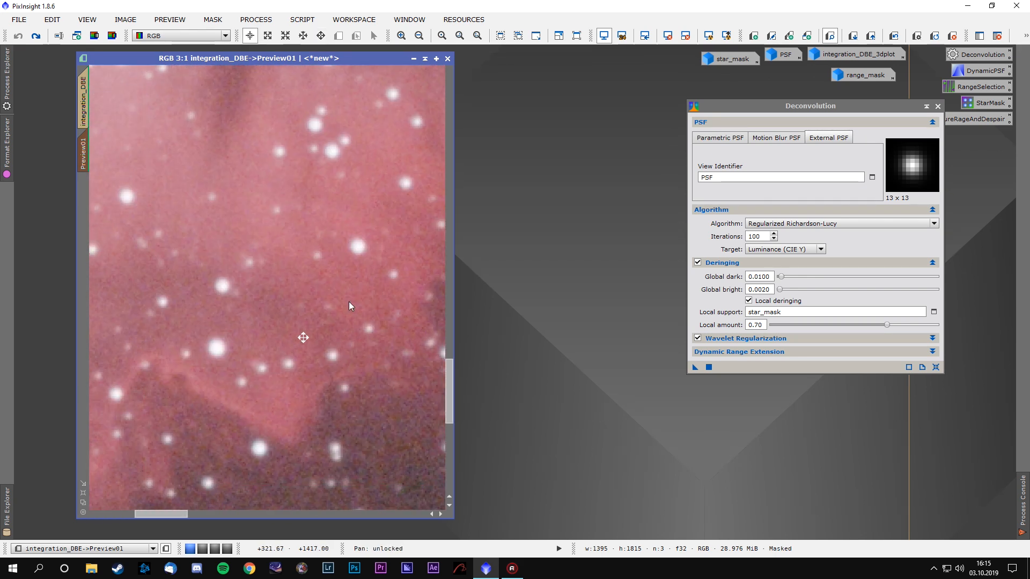
right_click(350, 304)
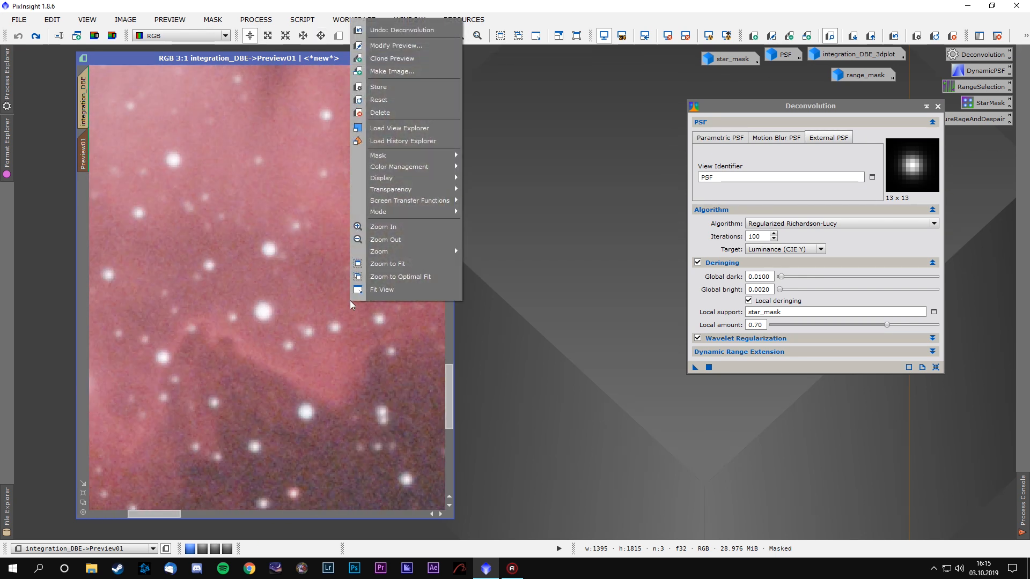
left_click(413, 30)
right_click(360, 227)
left_click(380, 239)
right_click(368, 214)
left_click(385, 224)
right_click(283, 208)
left_click(337, 224)
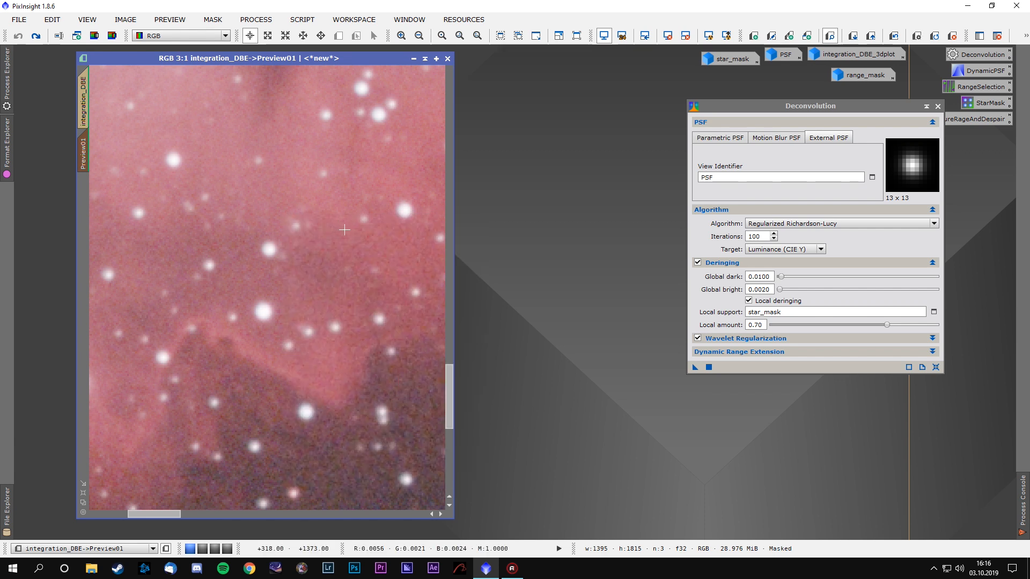
- Examine the stars inside the bright nebula at 4:1, alternating between the original and deconvolved versions
scroll(354, 306, "up", 1)
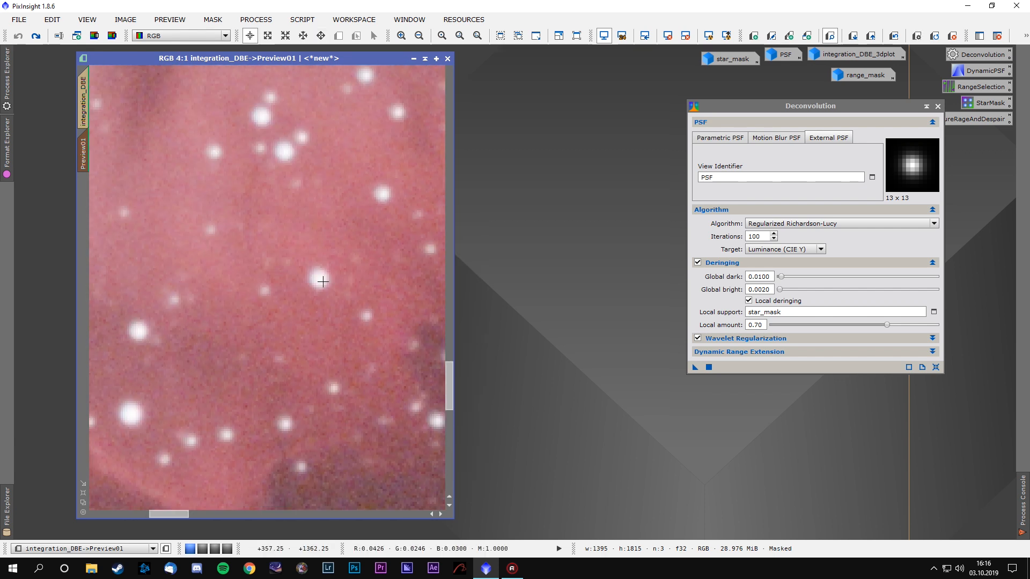
right_click(386, 270)
left_click(409, 281)
right_click(377, 288)
left_click(394, 298)
right_click(340, 279)
left_click(363, 291)
right_click(364, 295)
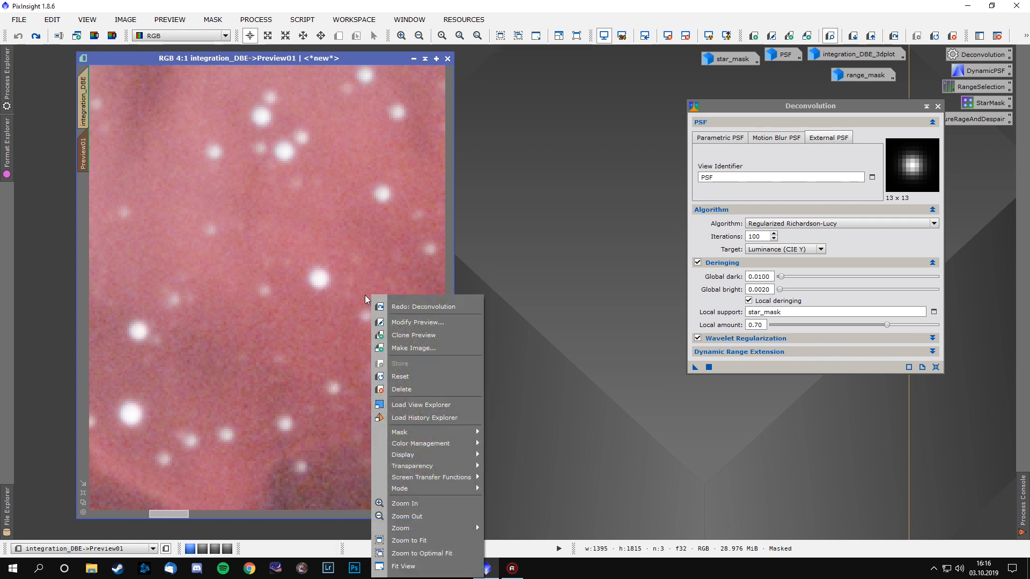
left_click(265, 419)
- Compare the dark ridge along the nebula's lower edge with and without the deconvolution
left_click_drag(265, 419, 419, 252)
right_click(369, 291)
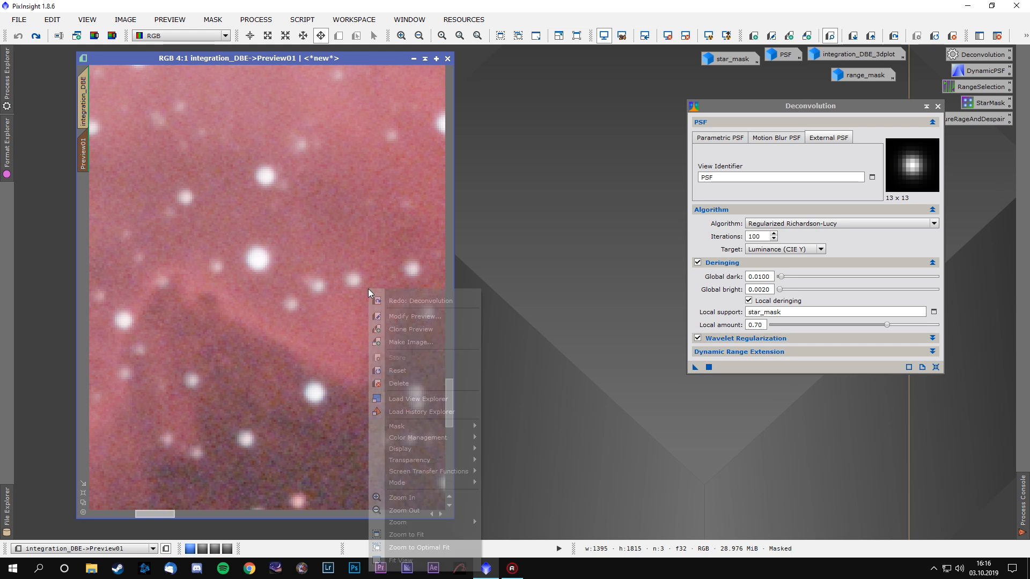
left_click(404, 301)
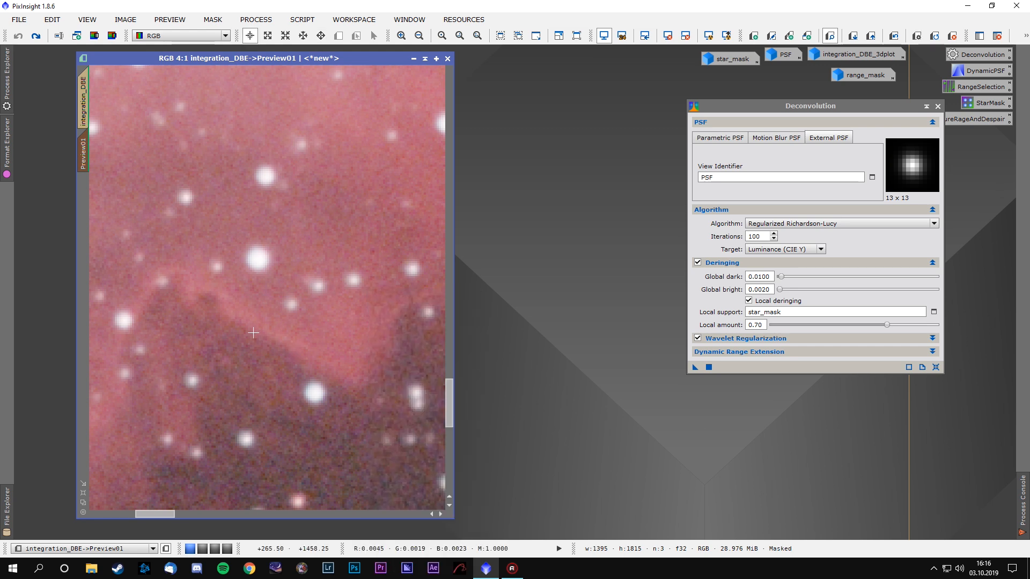
right_click(287, 328)
left_click(378, 65)
right_click(366, 234)
left_click(392, 246)
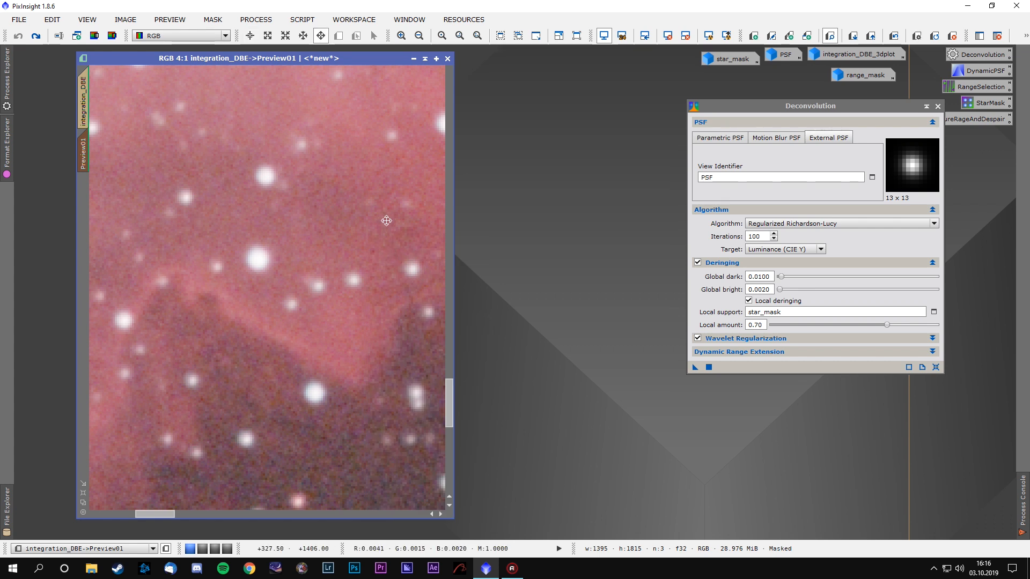
- Examine the dark dust lane beside the nebula's core at 3:1, toggling the deconvolution off and on
scroll(369, 256, "down", 3)
scroll(368, 258, "up", 2)
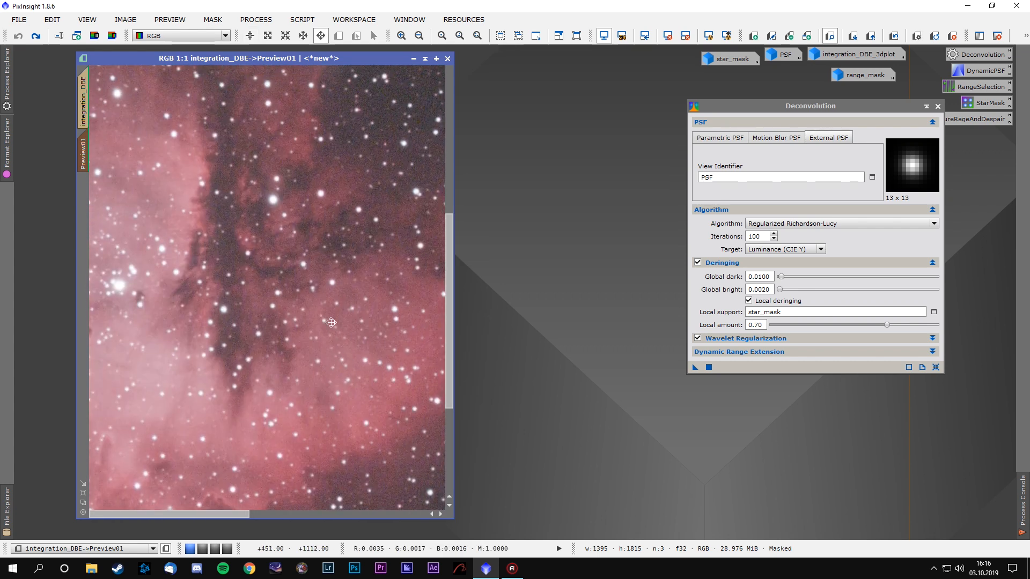
left_click_drag(194, 233, 335, 331)
right_click(345, 281)
left_click(391, 295)
right_click(378, 287)
left_click(470, 512)
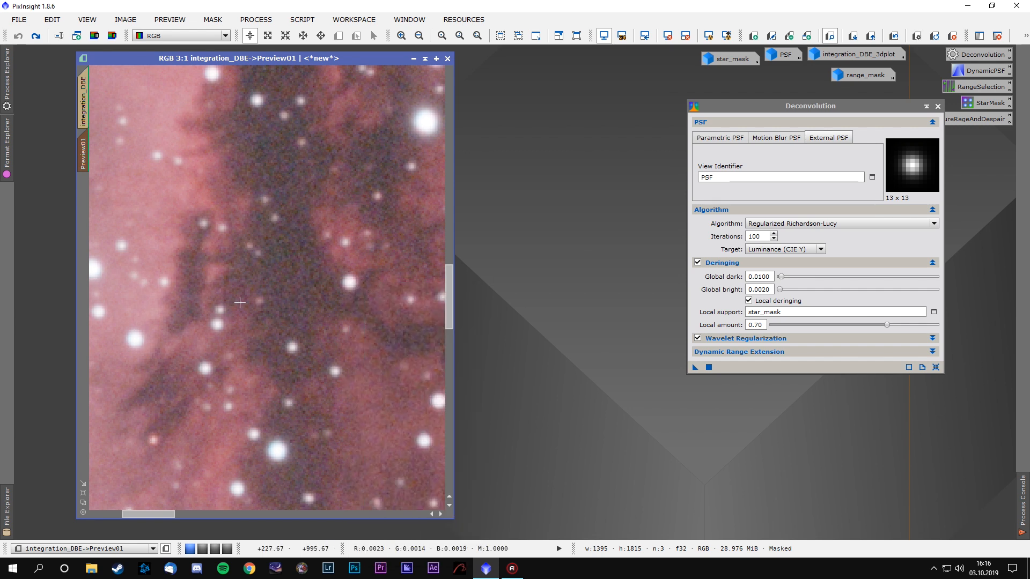
right_click(346, 268)
left_click(370, 282)
right_click(343, 268)
left_click(363, 283)
right_click(304, 285)
left_click(322, 295)
- Magnify a single star beside the dust lane to pixel level and compare its profile before and after deconvolution
scroll(322, 311, "up", 3)
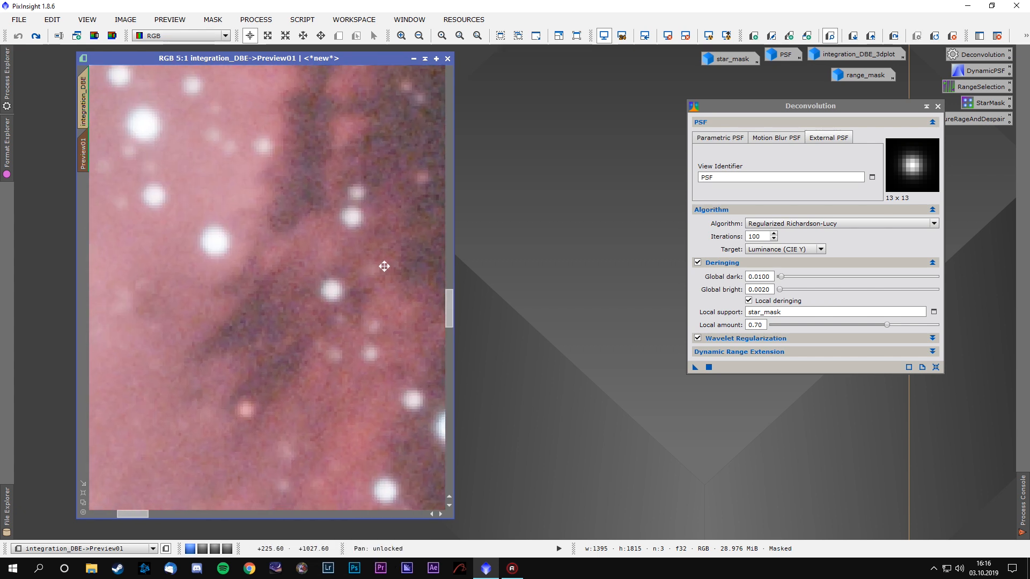
right_click(388, 244)
left_click(504, 474)
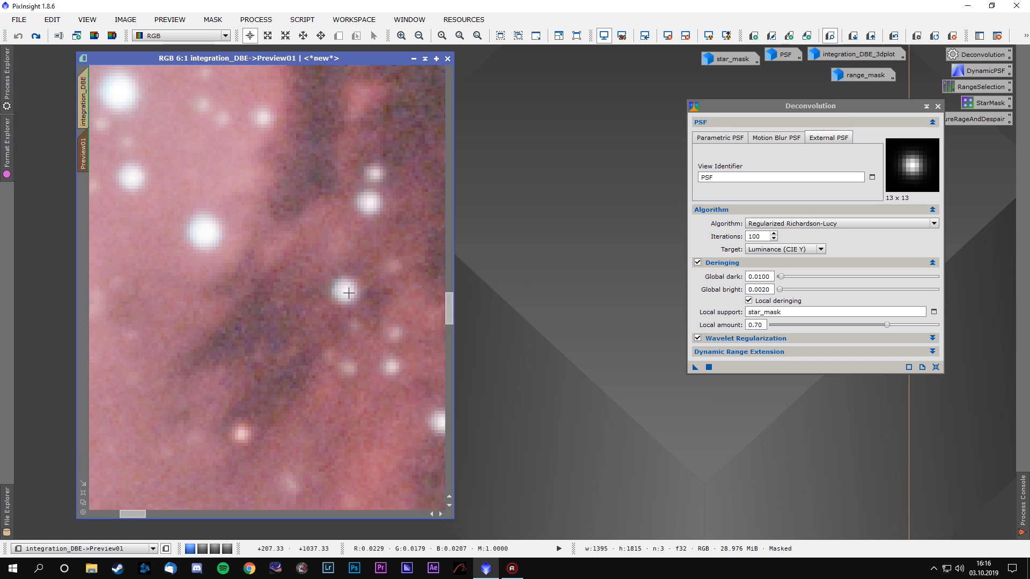
scroll(345, 292, "up", 4)
key("space")
scroll(356, 295, "up", 16)
left_click_drag(360, 292, 211, 287)
right_click(574, 113)
right_click(399, 113)
left_click(428, 122)
right_click(409, 116)
left_click(434, 132)
- Examine faint background stars outside the nebula at 10:1, switching between the original and deconvolved versions
scroll(339, 380, "down", 20)
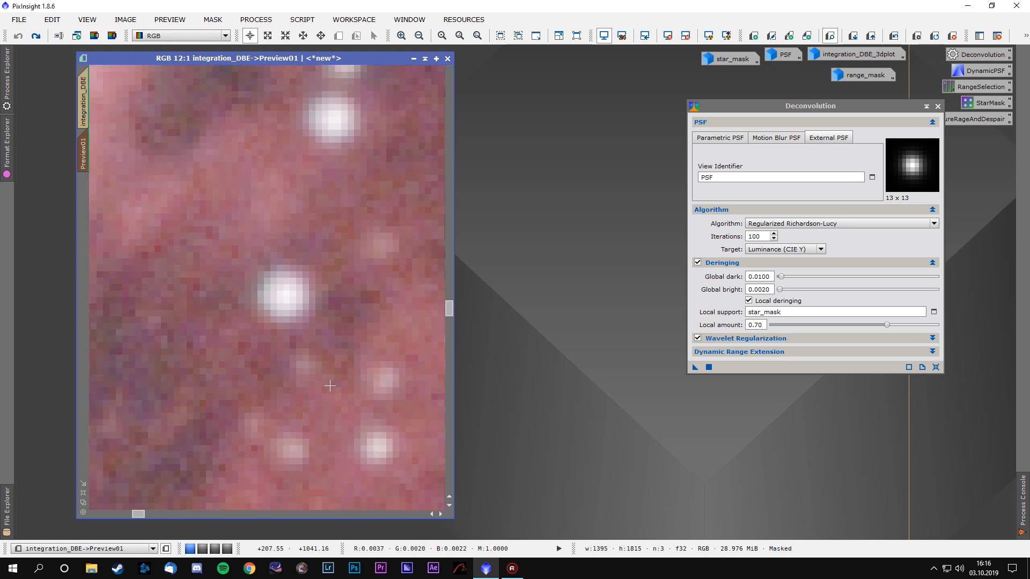
scroll(340, 379, "down", 3)
scroll(323, 226, "up", 6)
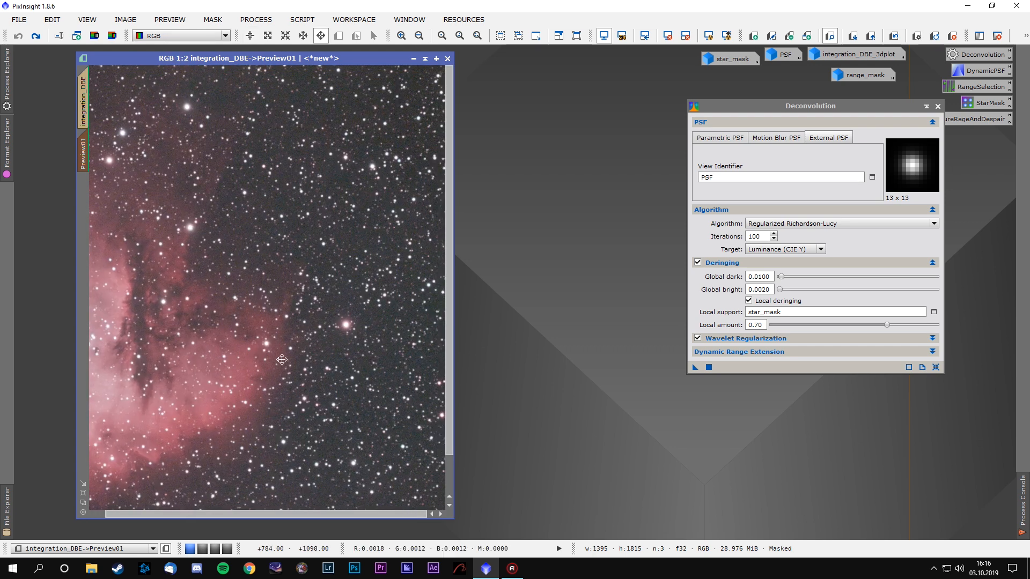
scroll(260, 337, "up", 6)
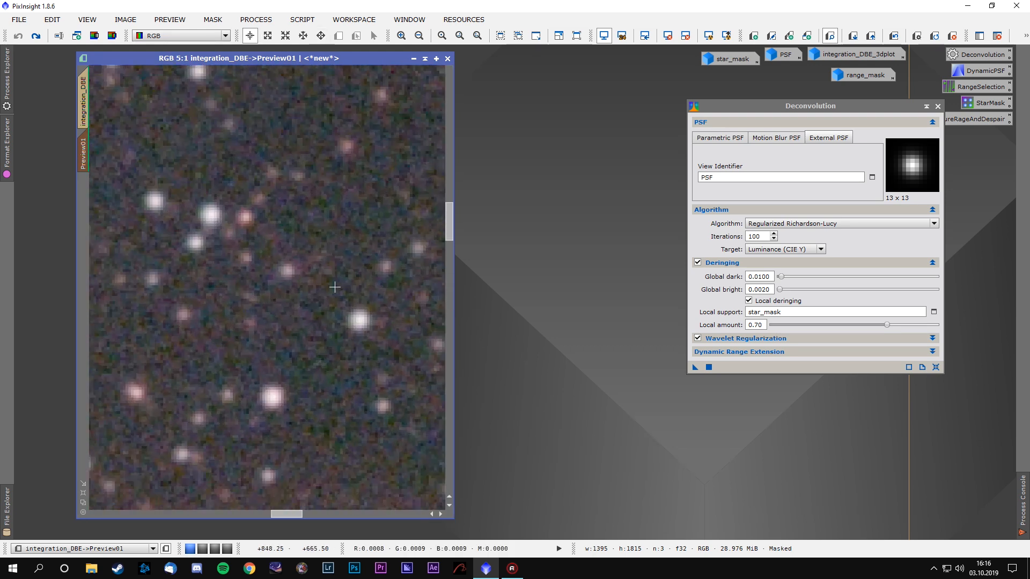
right_click(333, 289)
key("Escape")
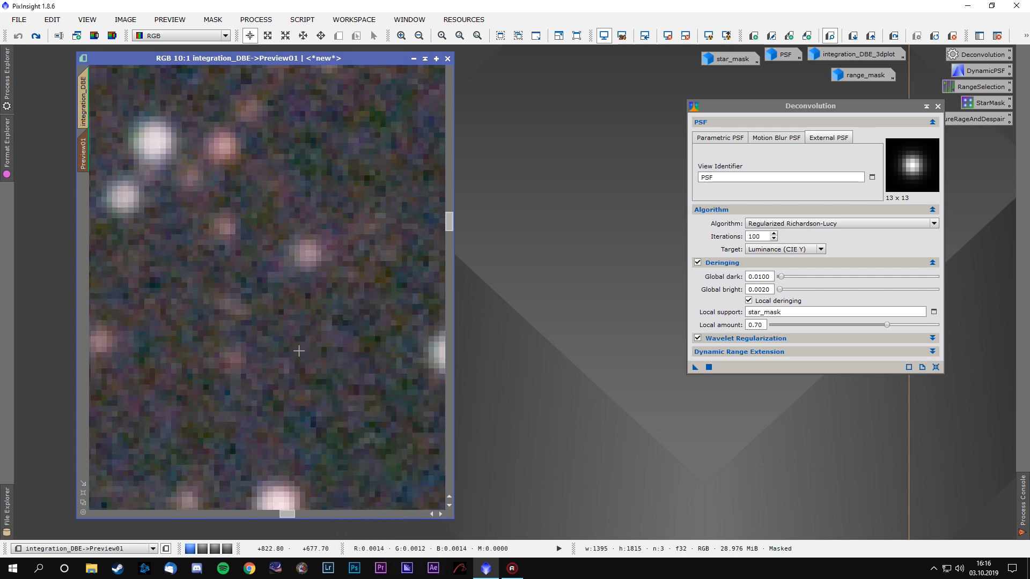
right_click(349, 352)
key("Escape")
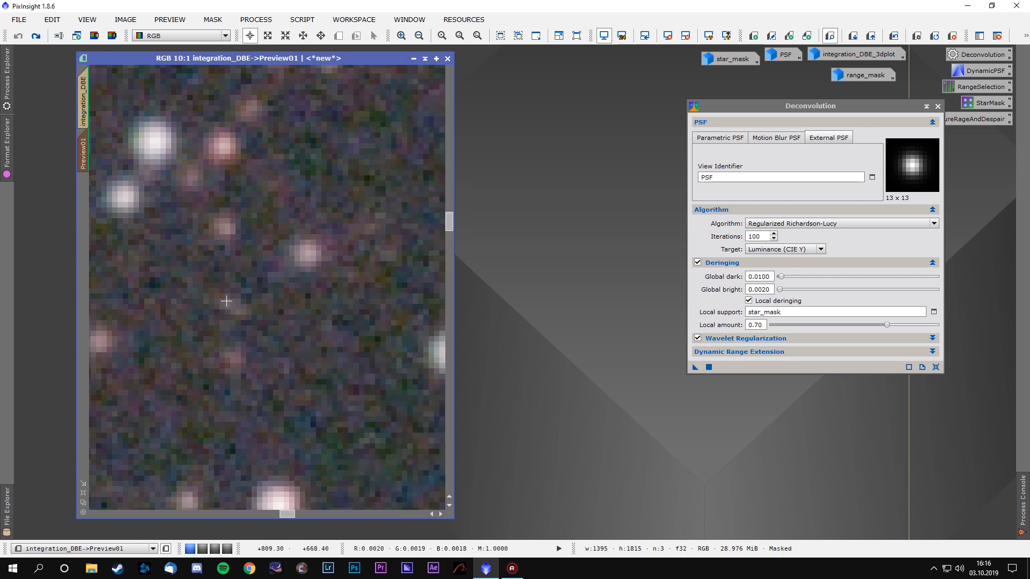
right_click(323, 329)
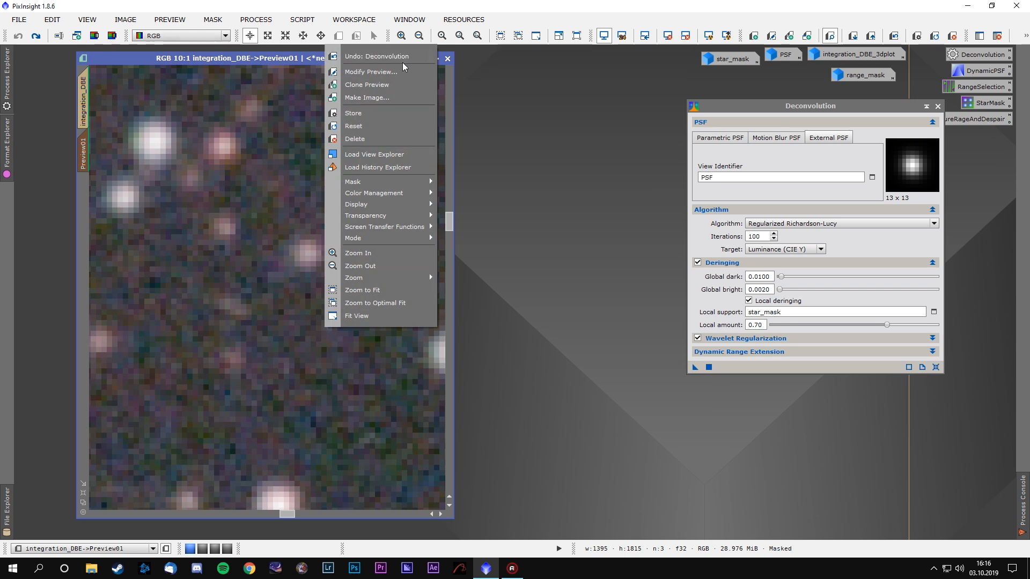
key("Escape")
right_click(351, 278)
key("Escape")
right_click(358, 274)
key("Escape")
- Move to a neighbouring group of background stars at 10:1 and compare them with and without the deconvolution
left_click_drag(184, 213, 232, 333)
right_click(304, 264)
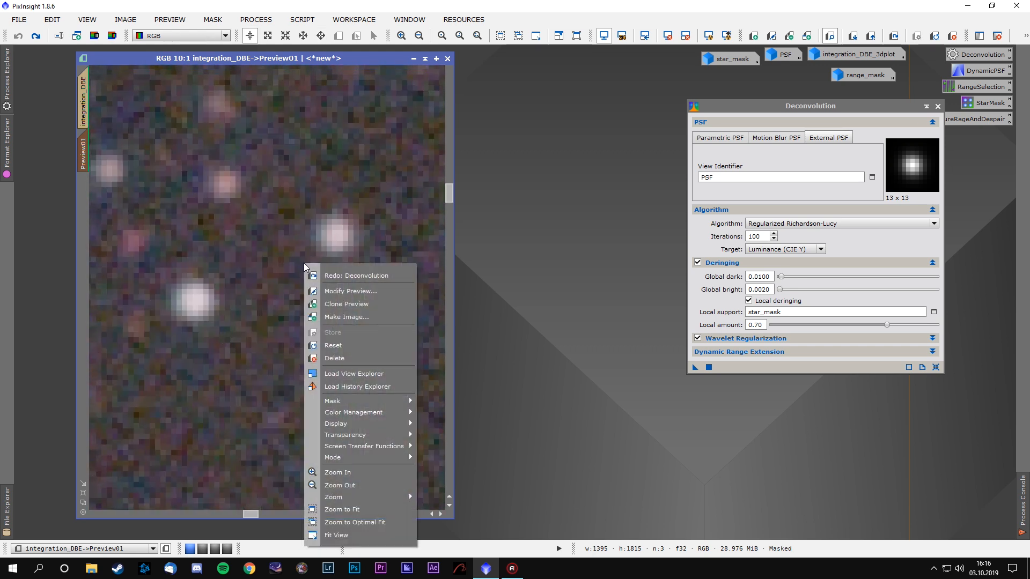
key("Escape")
right_click(298, 271)
left_click(299, 274)
right_click(276, 268)
left_click(276, 271)
right_click(276, 268)
left_click(276, 271)
right_click(296, 274)
left_click(298, 278)
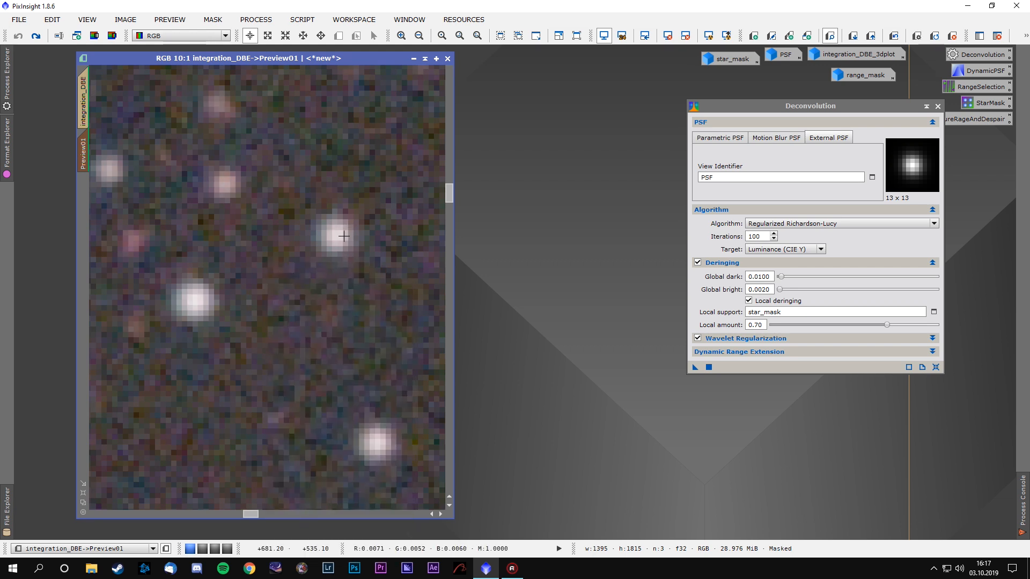
- Review the whole preview and recheck the nebula's lower edge at 4:1 by toggling the deconvolution
scroll(329, 225, "down", 12)
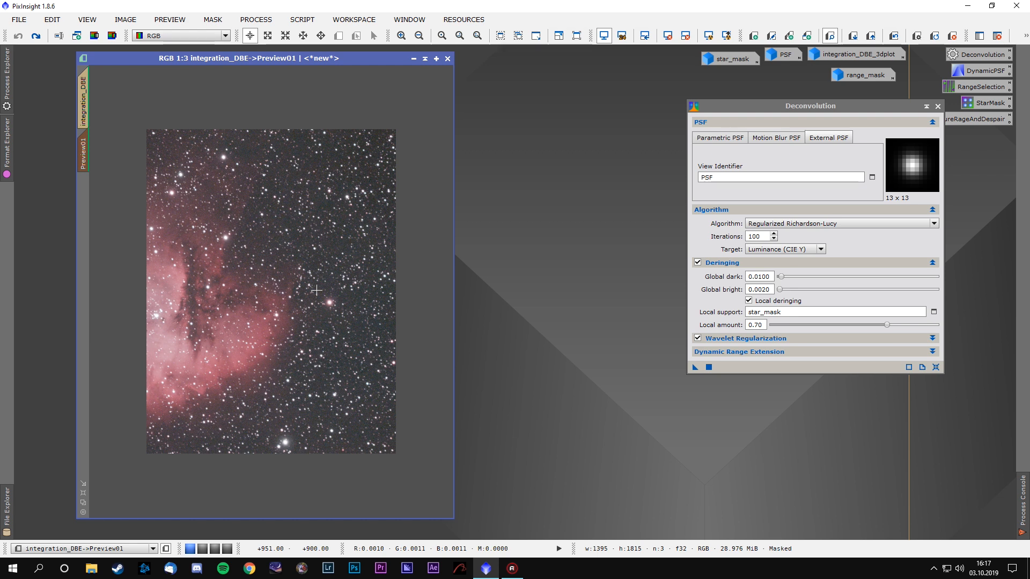
scroll(316, 290, "up", 3)
key("space")
mouse_move(240, 341)
left_mouse_down()
mouse_move(239, 301)
mouse_move(275, 323)
mouse_move(356, 279)
mouse_move(250, 353)
left_mouse_up()
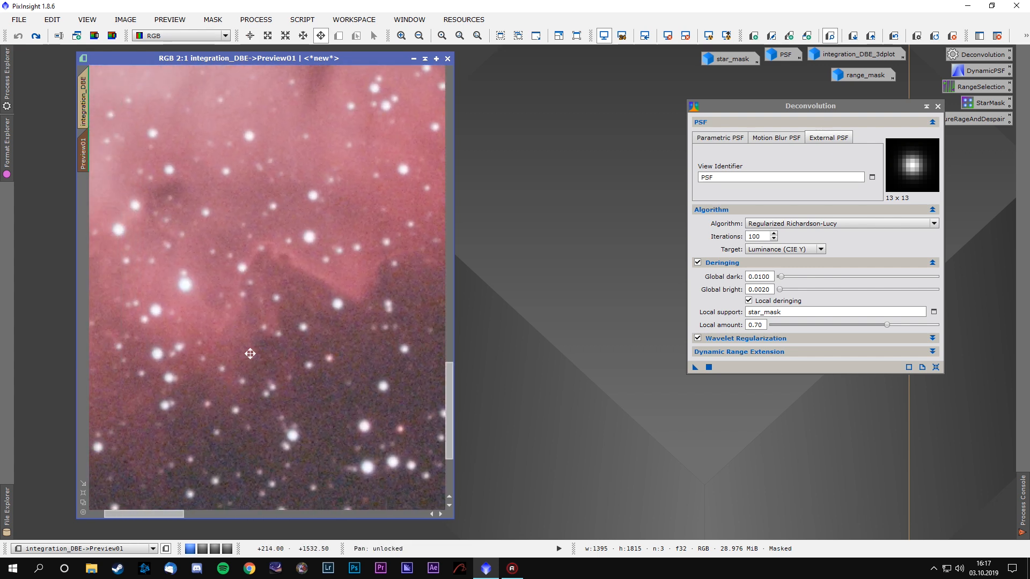
scroll(250, 353, "up", 2)
left_click_drag(246, 265, 190, 374)
right_click(260, 356)
left_click(321, 84)
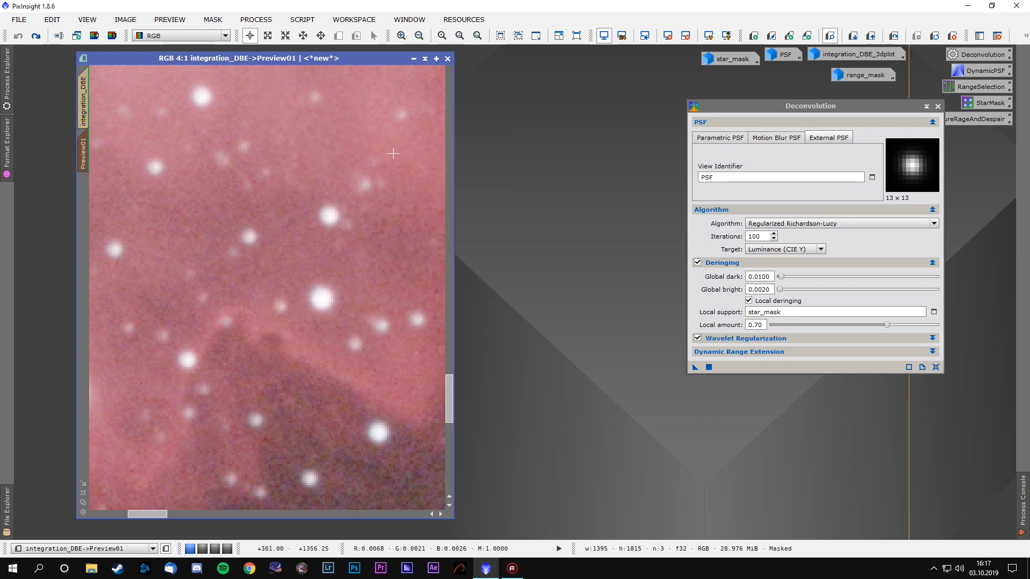
- Raise both Global dark and Global bright deringing to 1.0000
scroll(351, 210, "down", 4)
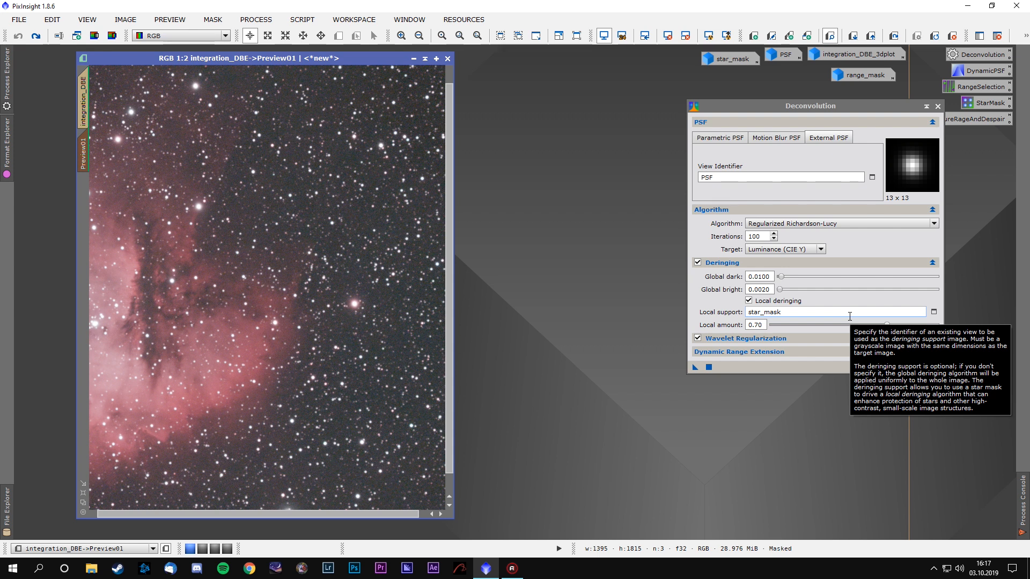
left_click(784, 277)
left_click_drag(782, 289, 936, 290)
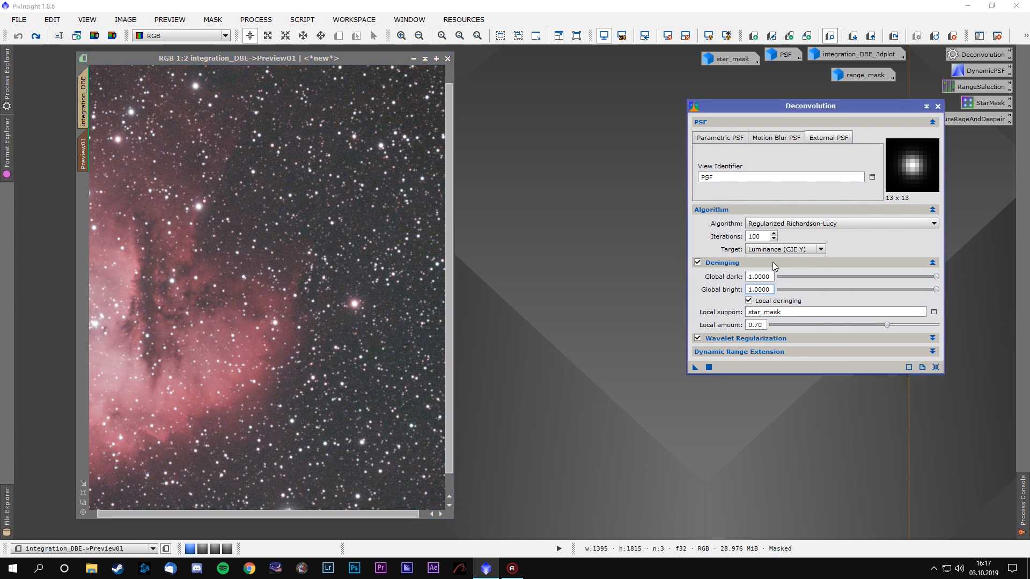